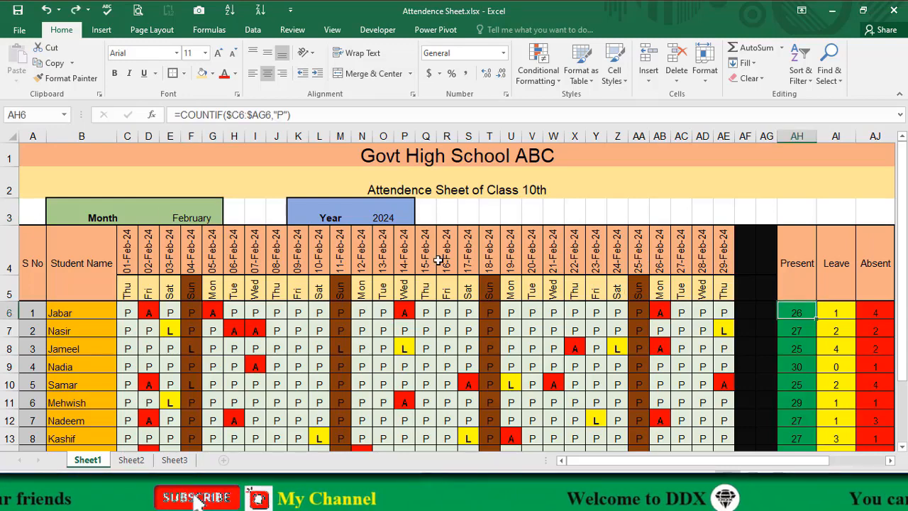
Set the attendance sheet's Year to 2022 in the merged cell N3.
left_click(391, 205)
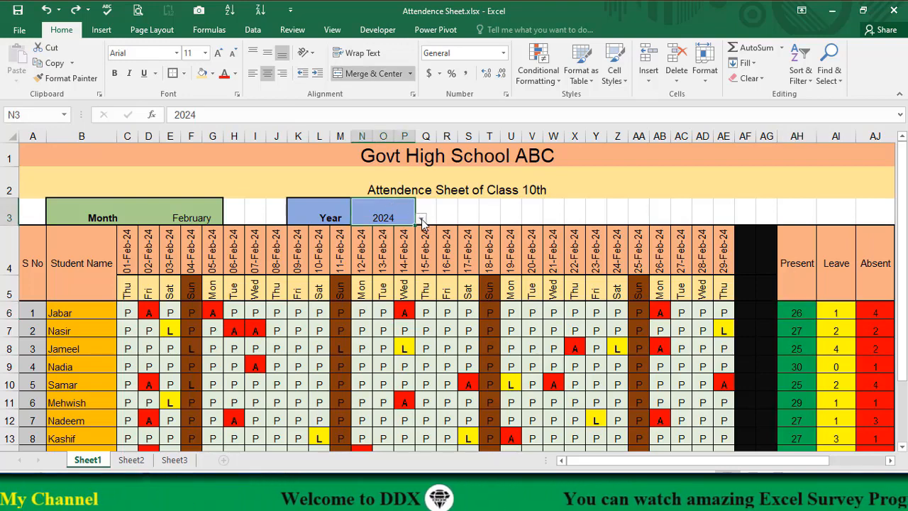
left_click(420, 219)
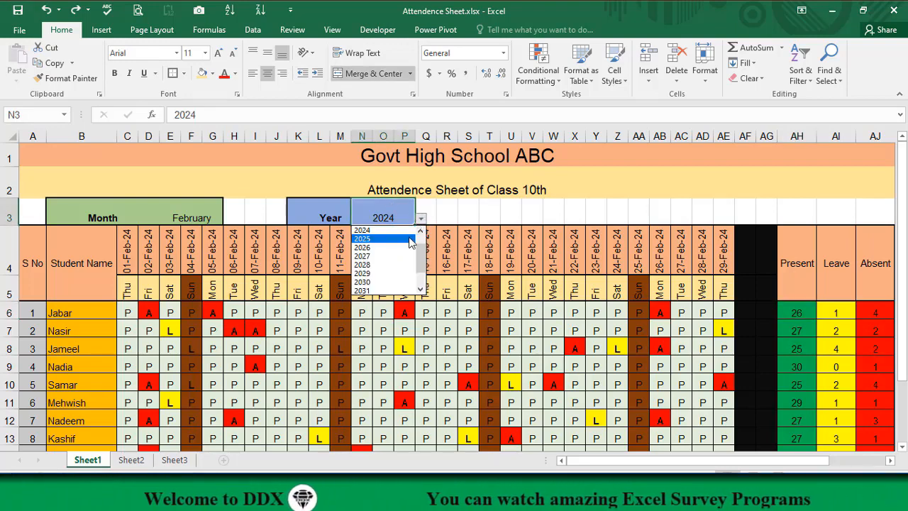
left_click(420, 232)
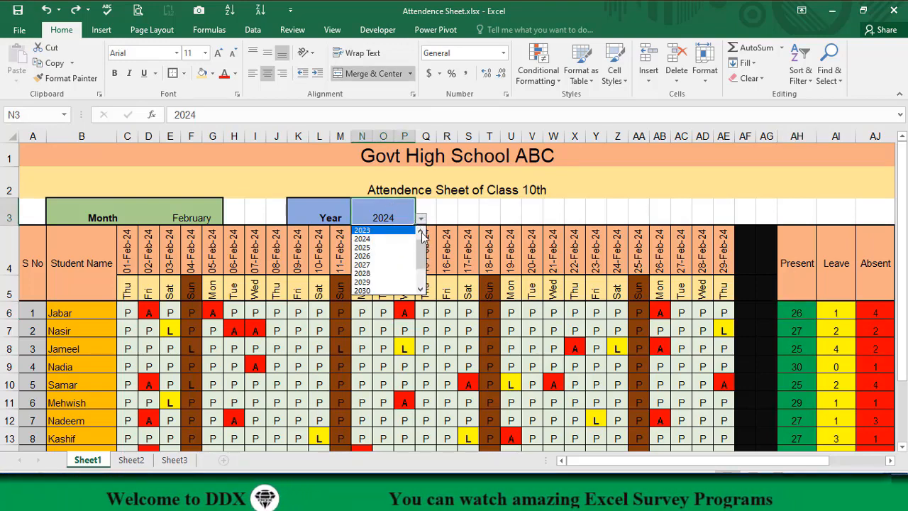
left_click(421, 232)
left_click(393, 230)
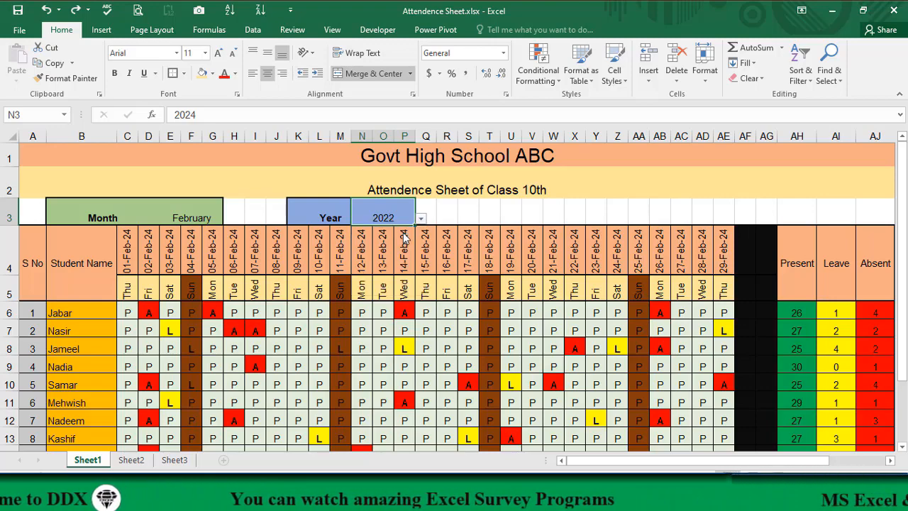
Set the attendance sheet's Month to August in the merged cell E3.
left_click(207, 217)
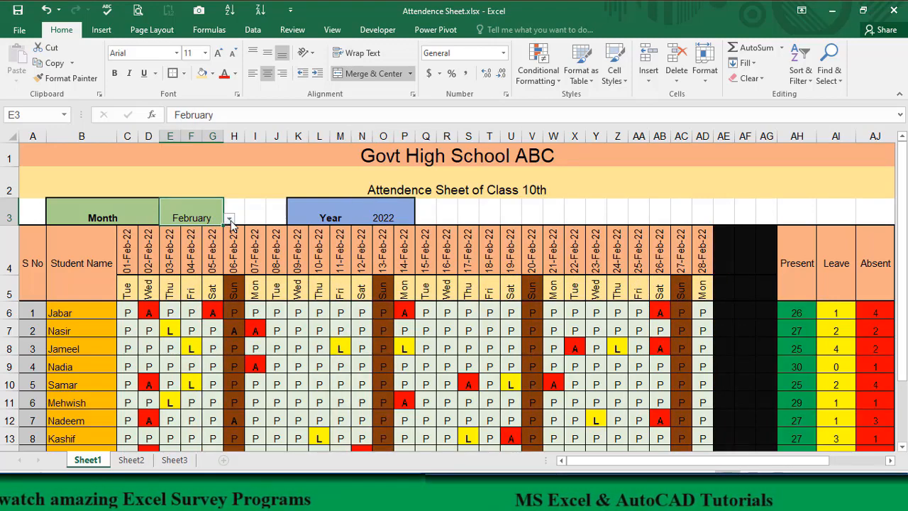
left_click(230, 219)
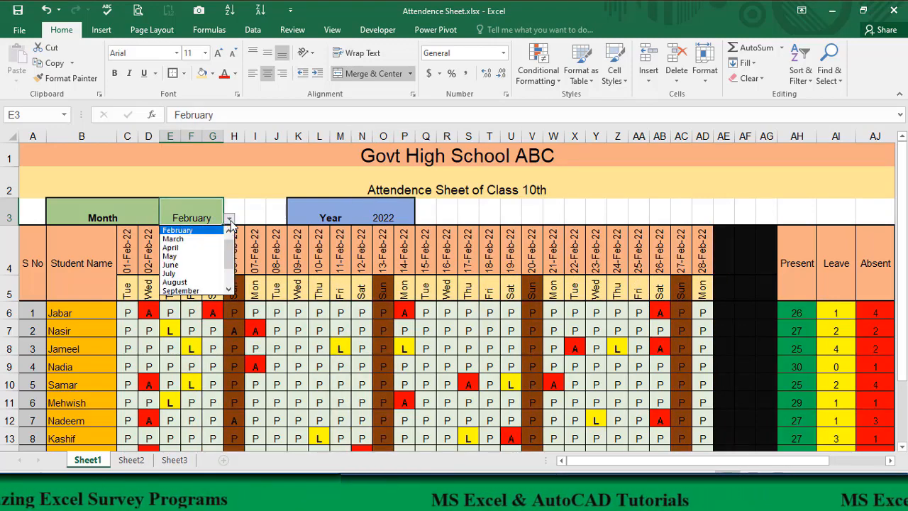
left_click(196, 282)
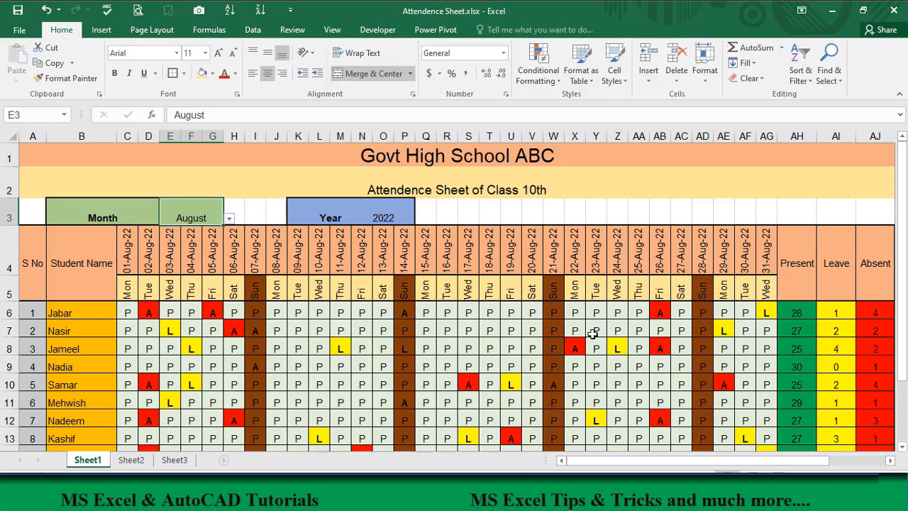
Start a SUMPRODUCT formula in the first student's Present cell AH6, using the weekday row C5:AG5 as its array.
left_click(797, 310)
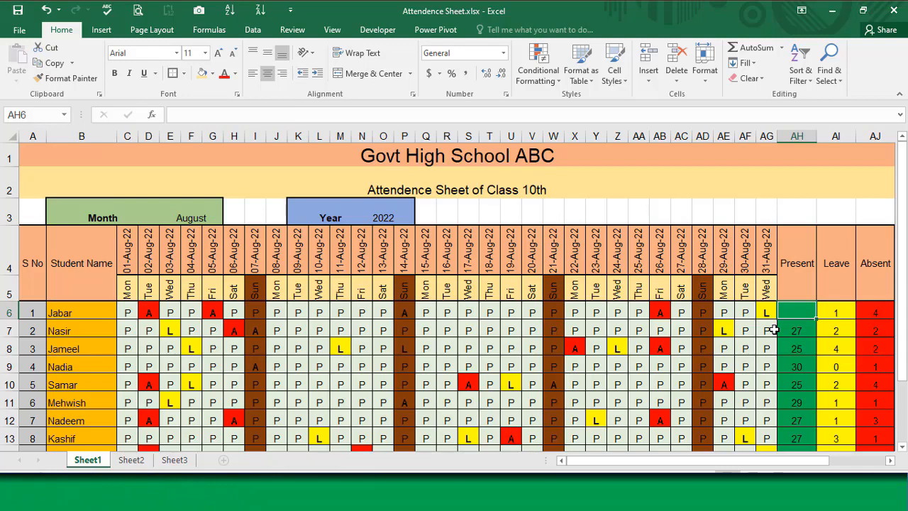
type("=")
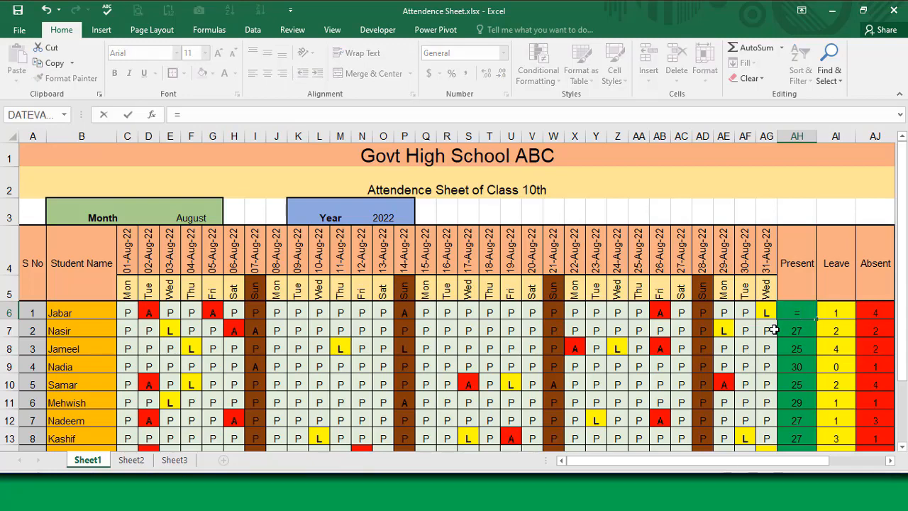
type("sum")
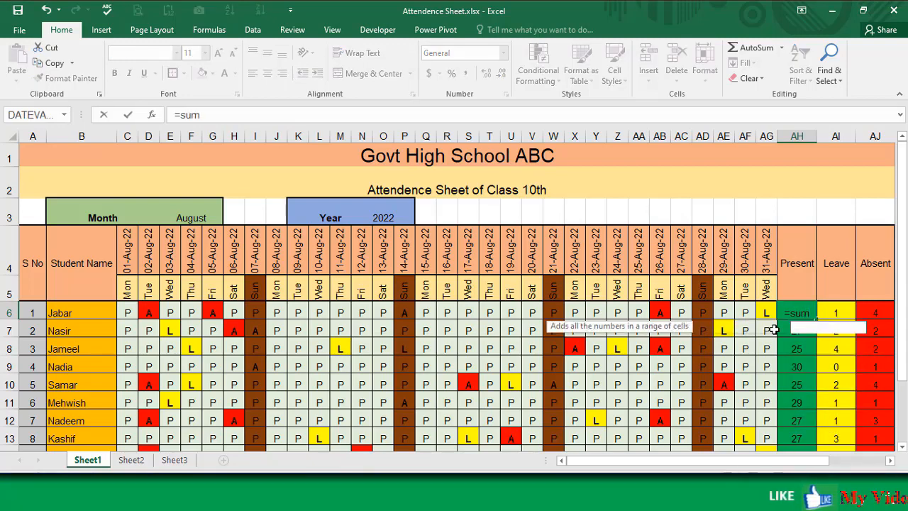
type("product")
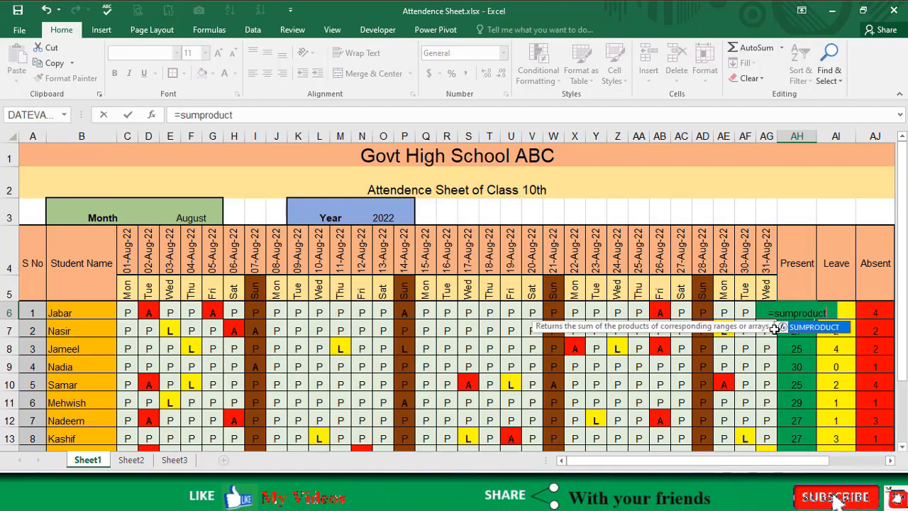
type("(")
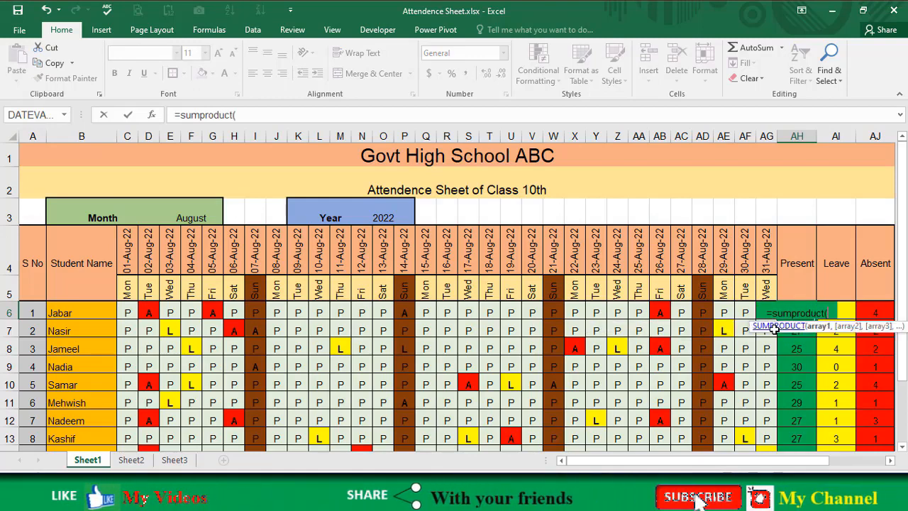
left_click(128, 289)
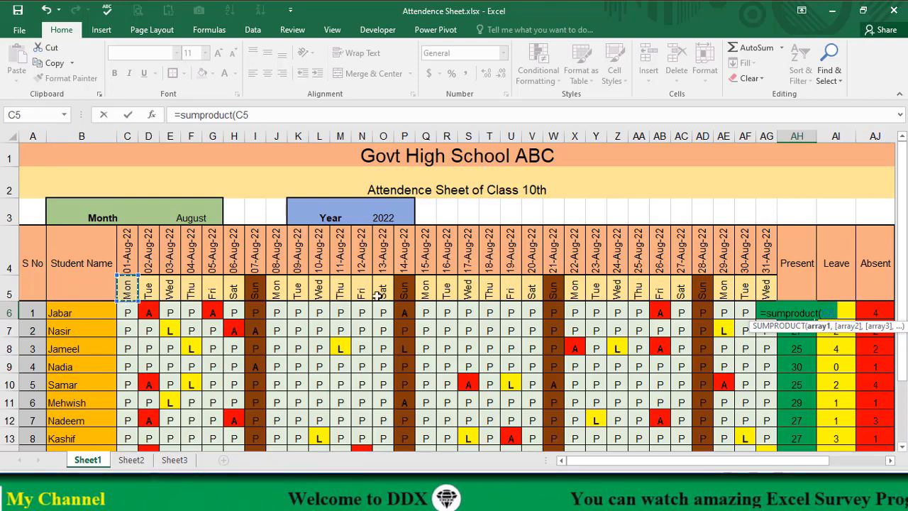
key("shift+Right")
key("shift+Right")
key("shift+Right")
key("shift+Right")
key("shift+Right")
key("shift+Right")
key("shift+Right")
key("shift+Right")
key("shift+Right")
key("shift+Right")
key("shift+Right")
key("shift+Right")
key("shift+Right")
key("shift+Right")
key("shift+Right")
key("shift+Right")
key("shift+Right")
key("shift+Right")
key("shift+Right")
key("shift+Right")
key("shift+Right")
key("shift+Right")
key("shift+Right")
key("shift+Right")
key("shift+Right")
key("shift+Right")
key("shift+Right")
key("shift+Right")
key("shift+Right")
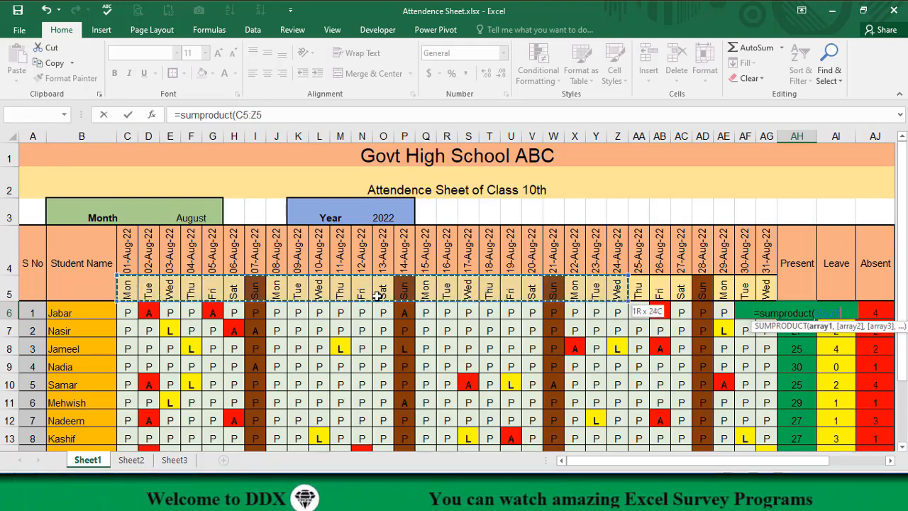
key("shift+Right")
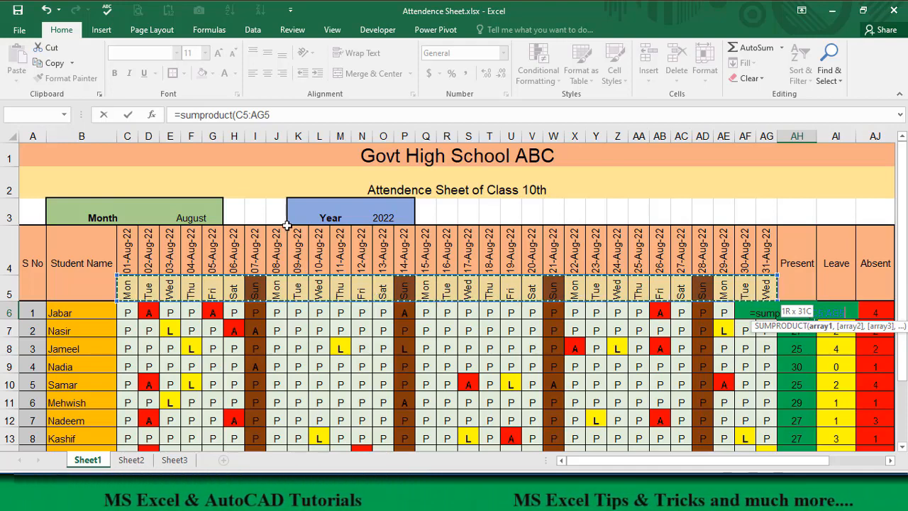
Wrap the C5:AG5 range in TEXT with format "ddd", add the condition <>"Sun", and append a multiplication operator.
left_click(237, 115)
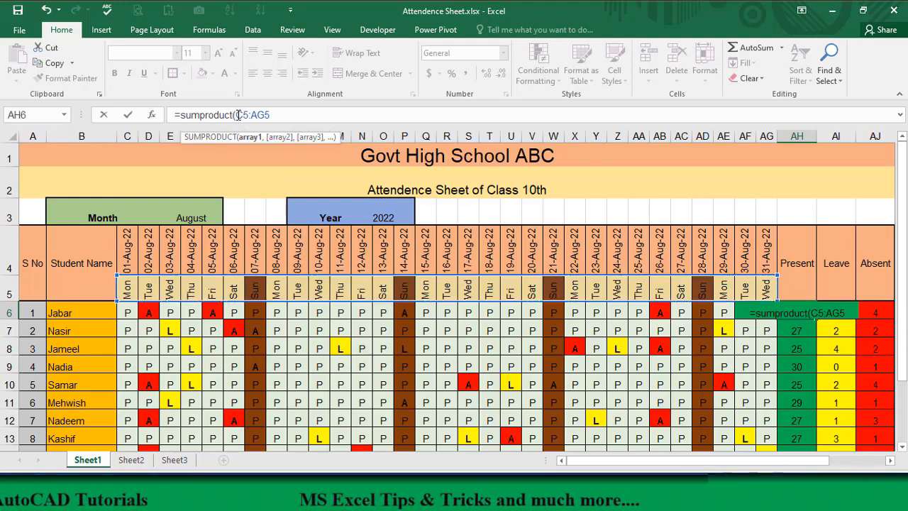
type("text")
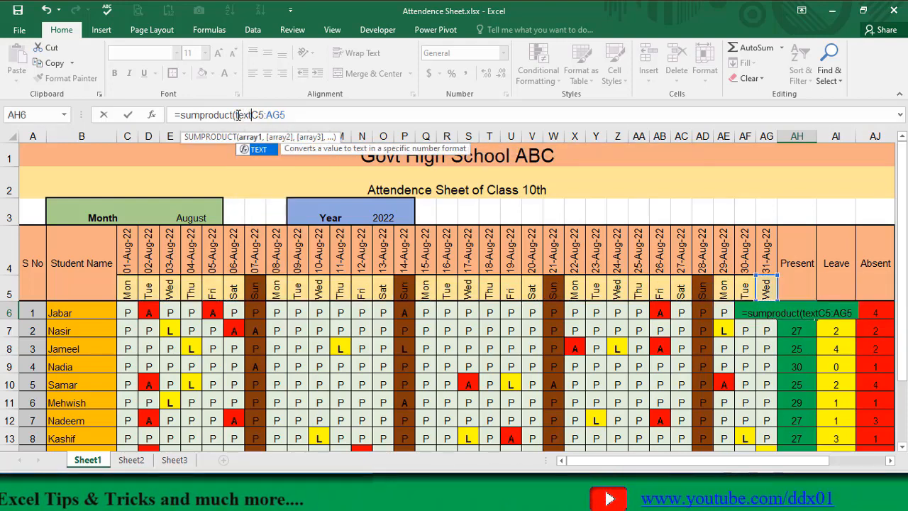
type("(C5:AG5")
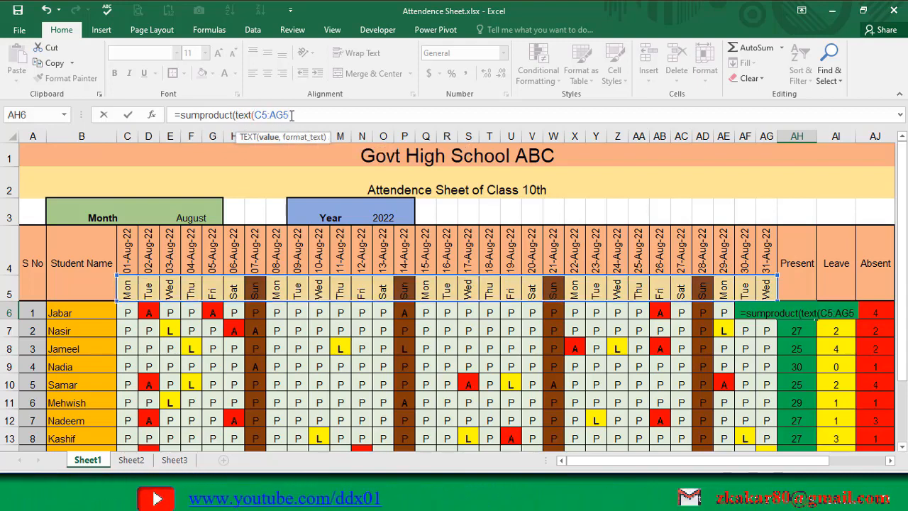
type(",")
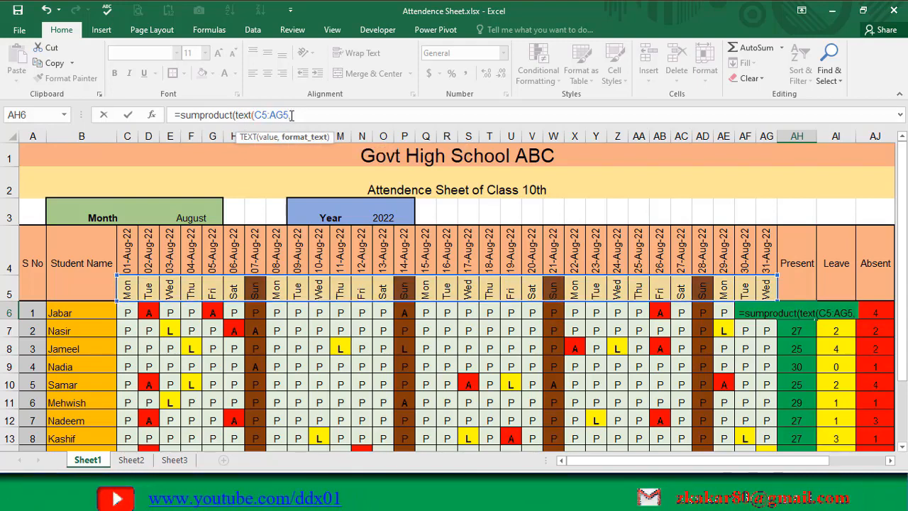
type("\"ddd\"")
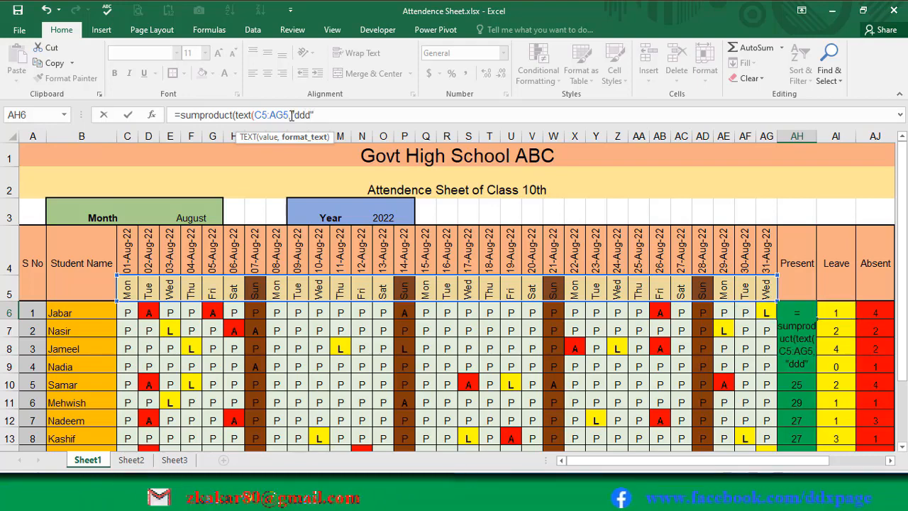
type(")")
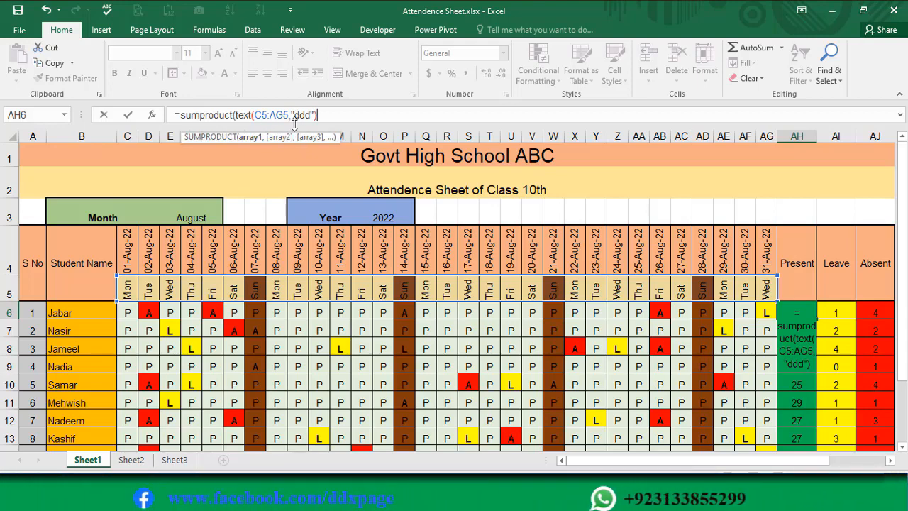
type("<>")
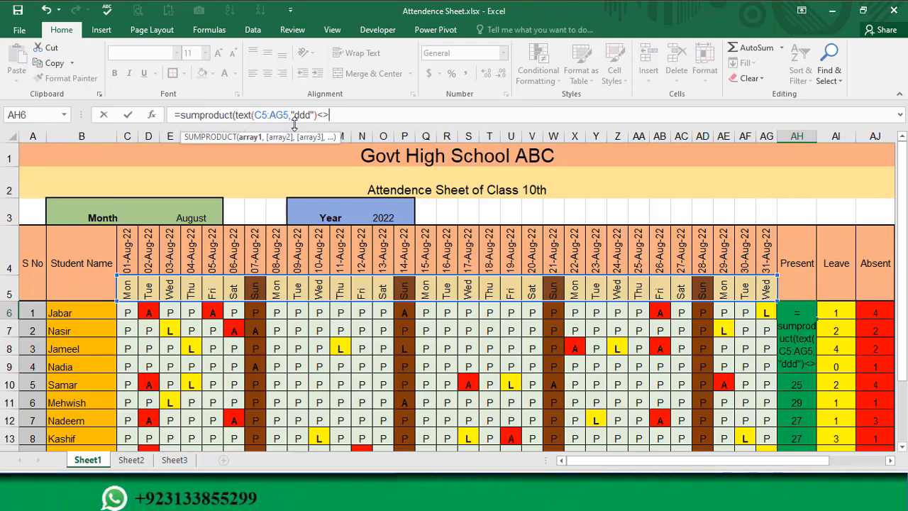
type("\"Sun\"*")
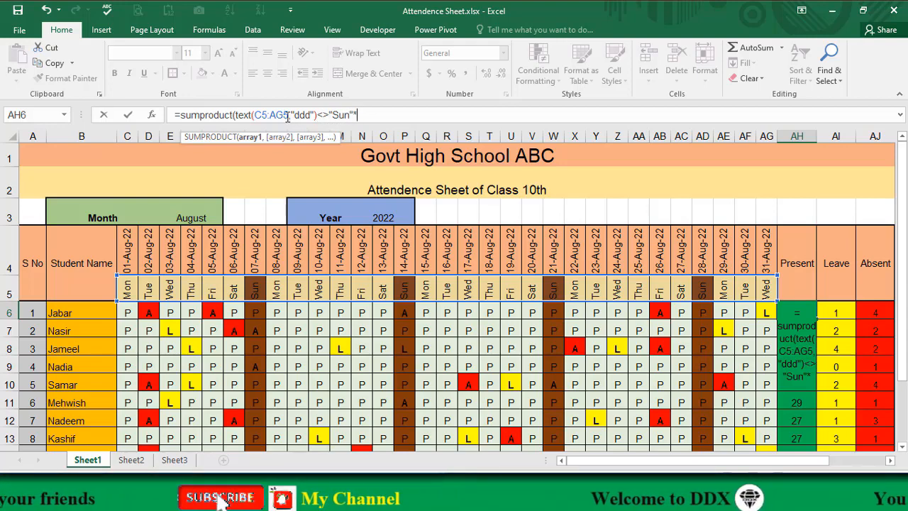
Enclose the Sunday condition in parentheses, multiply it by (C6:AG6="P"), and enter the completed SUMPRODUCT formula in AH6.
left_click(237, 115)
type("(")
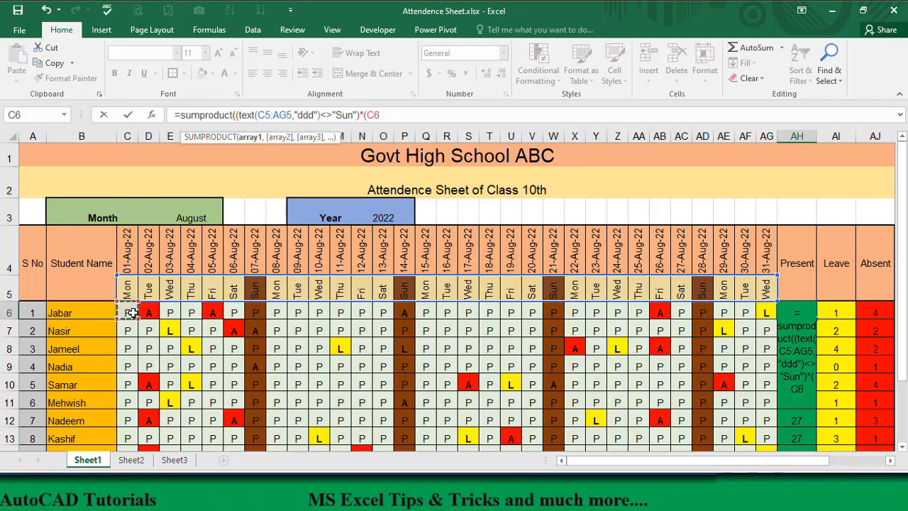
left_click_drag(133, 313, 766, 317)
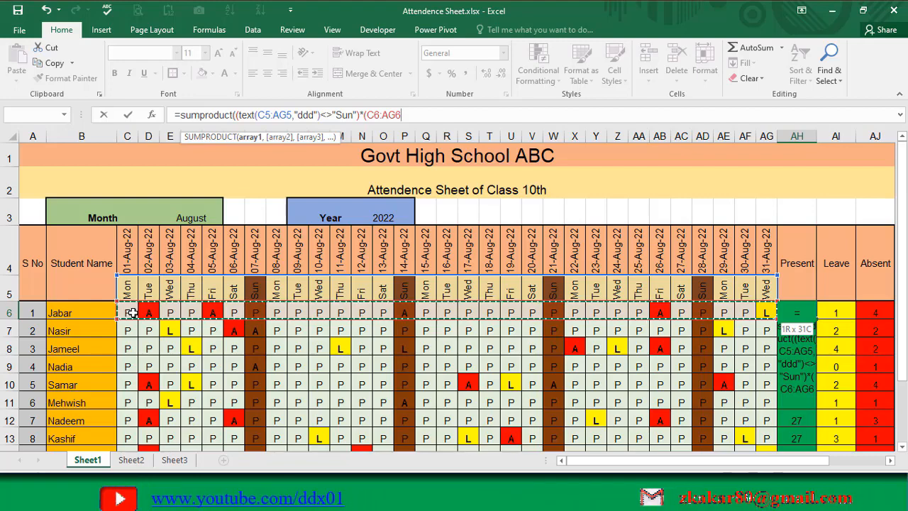
type("=")
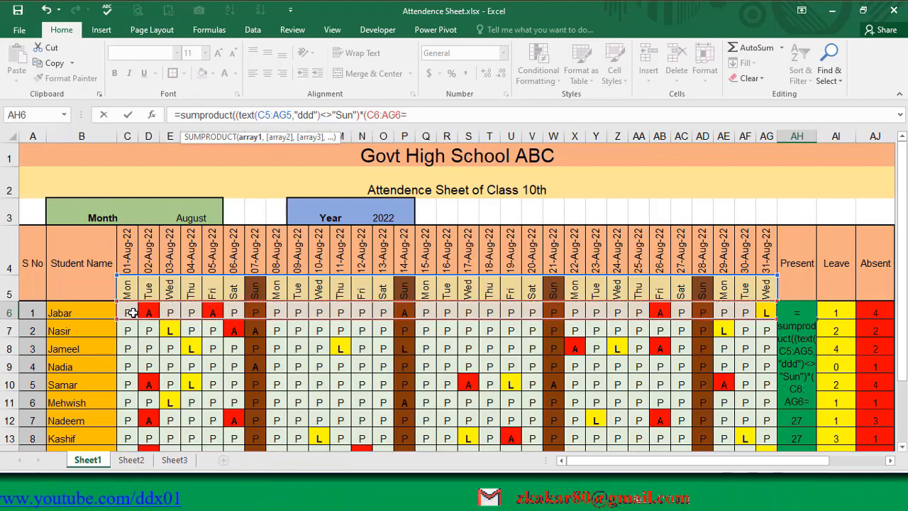
type("\"P")
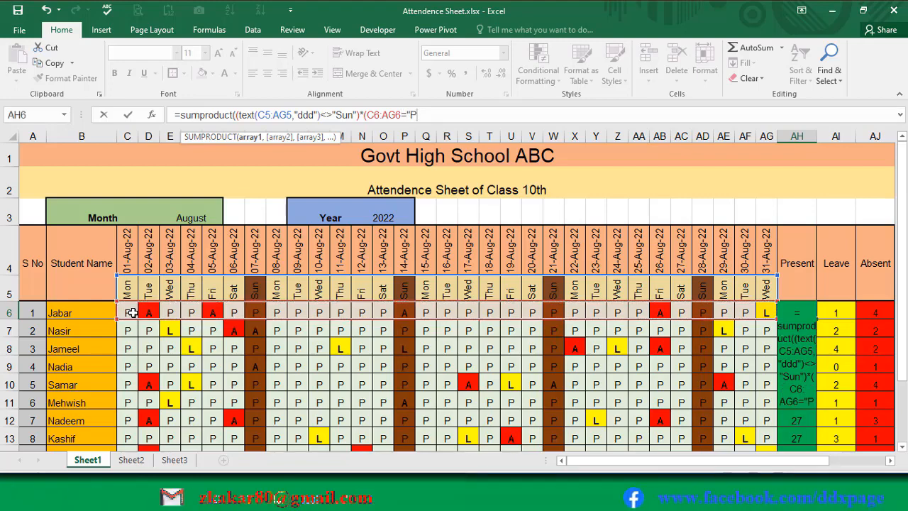
type("\"")
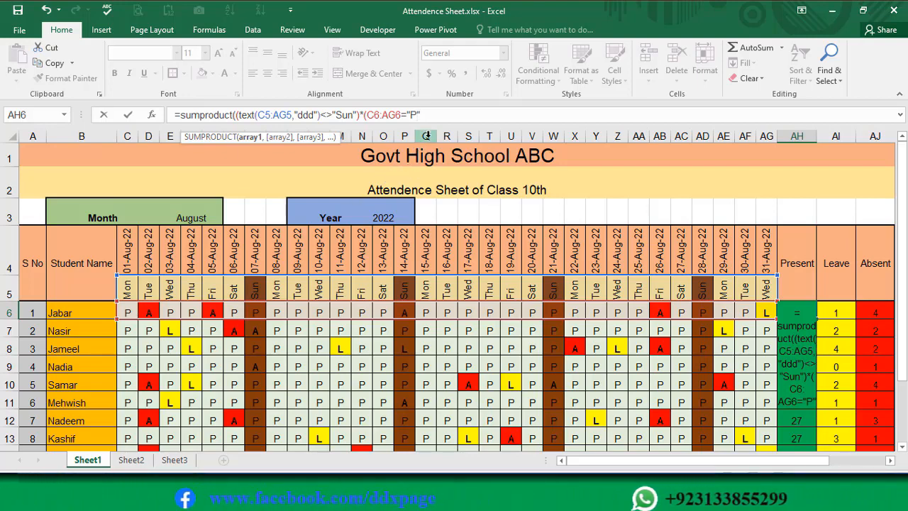
type(")")
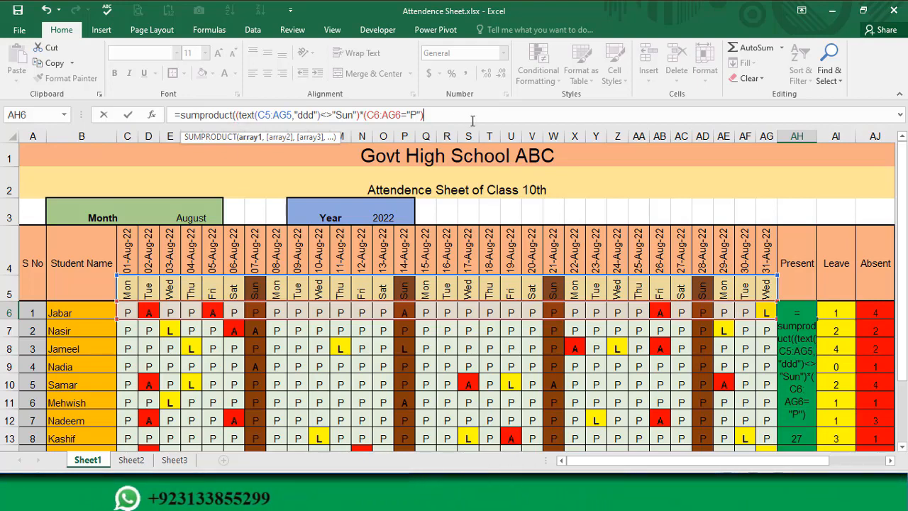
type(")")
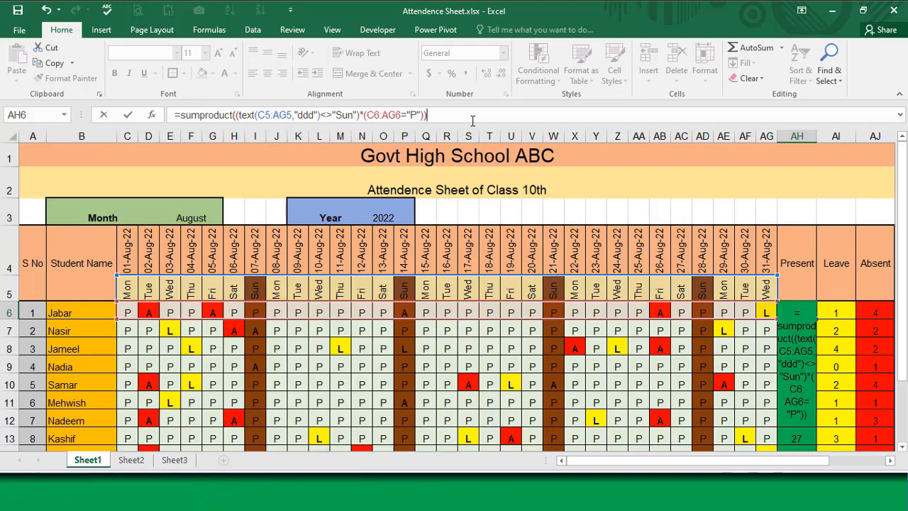
key("Return")
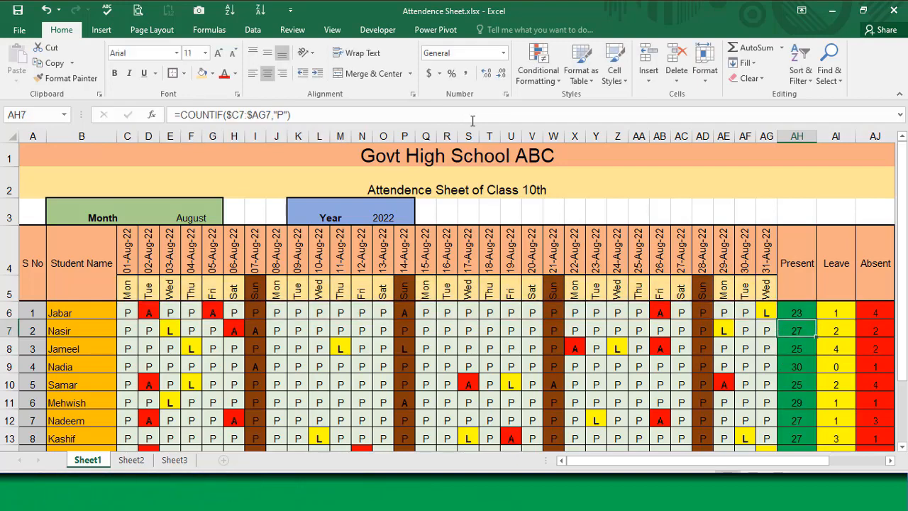
Change the attendance sheet's Month in the merged cell E3 to February.
left_click(797, 312)
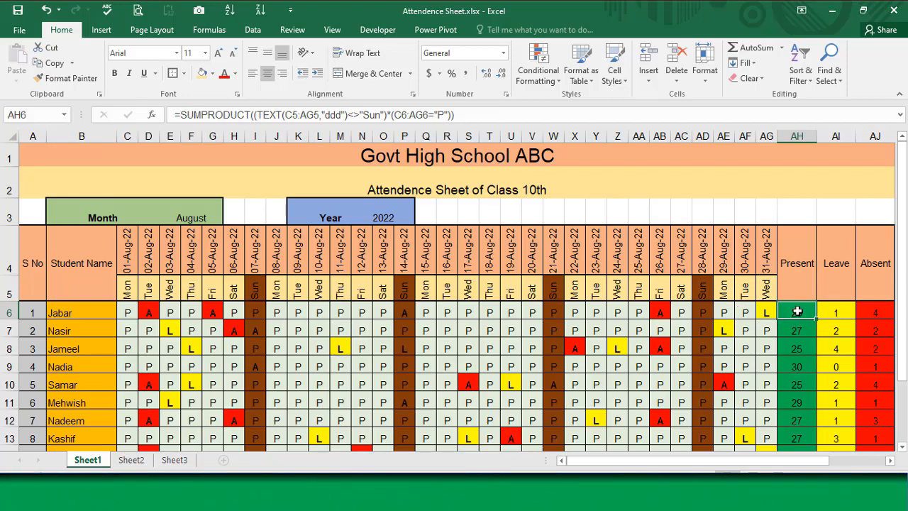
left_click(215, 215)
left_click(229, 219)
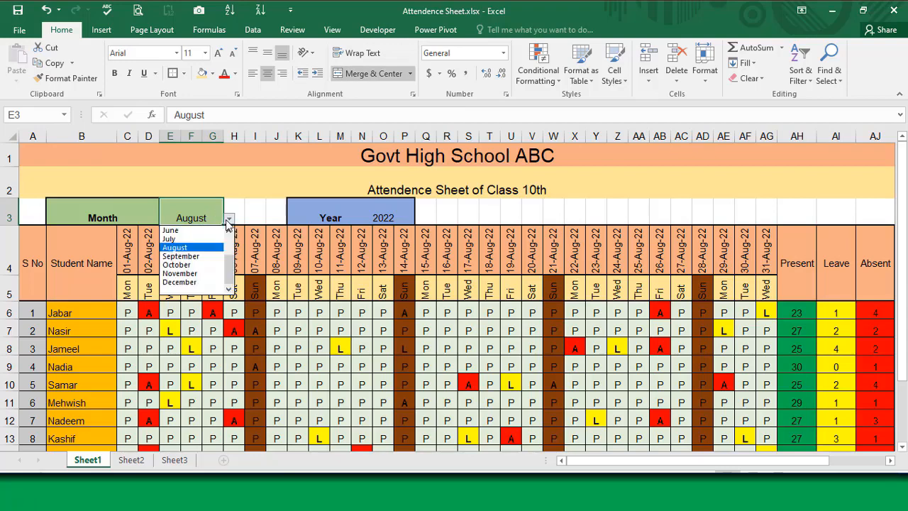
left_click(228, 232)
left_click(228, 232)
left_click(228, 232)
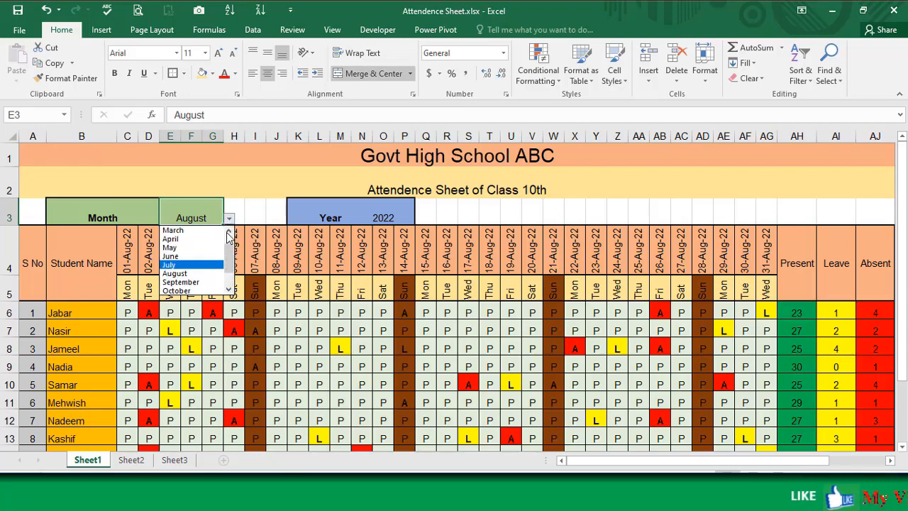
left_click(228, 232)
left_click(228, 232)
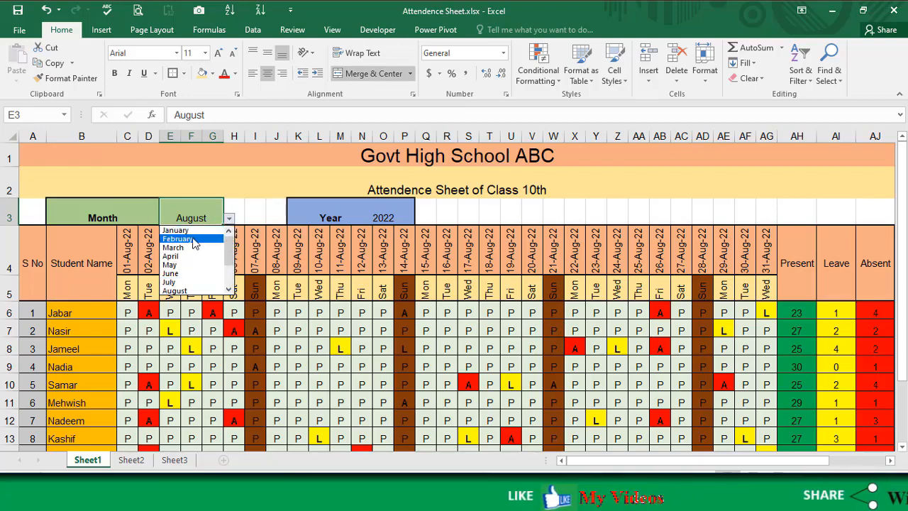
left_click(216, 239)
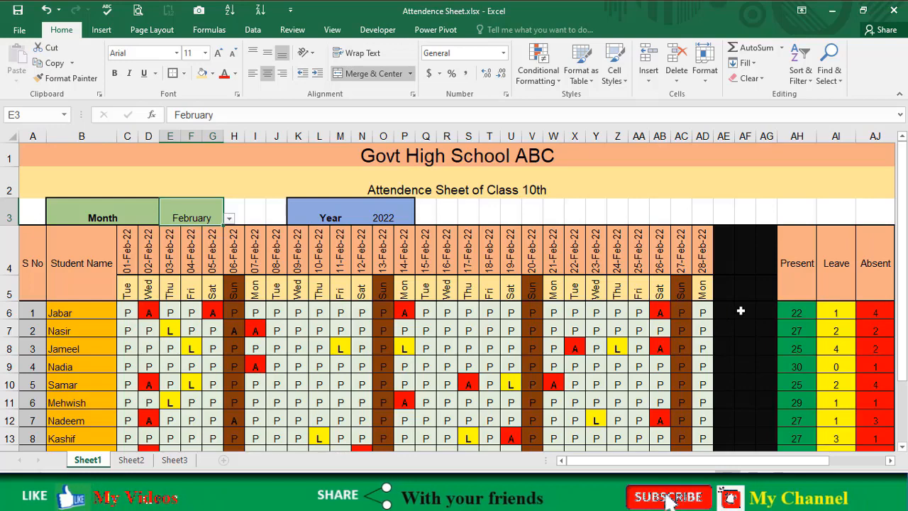
Compare the first student's Present formula in AH6 with the contents of the blacked-out day cells AE6, AF6 and AG6.
left_click(798, 312)
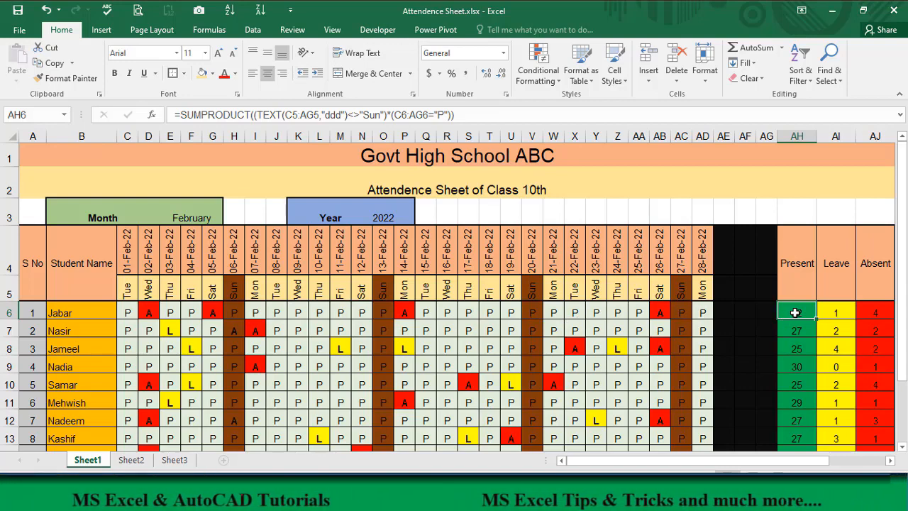
key("Left")
key("Left")
key("Left")
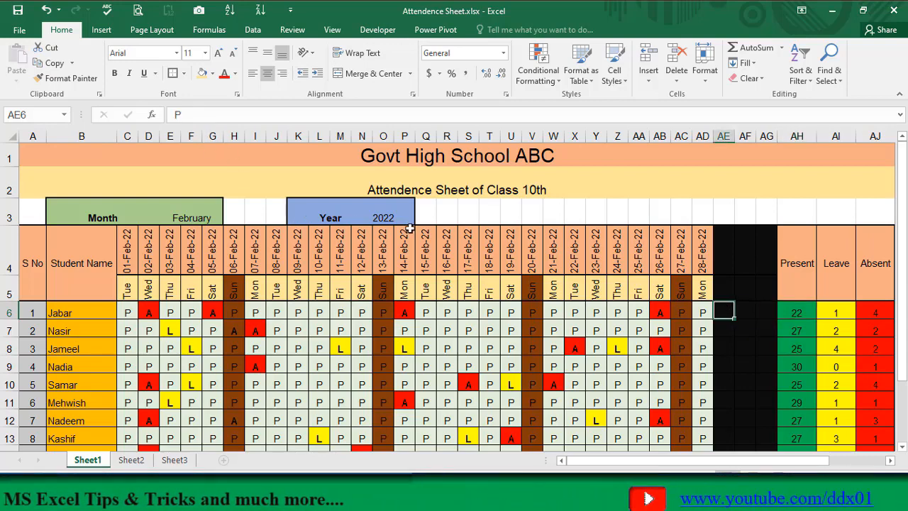
left_click(748, 310)
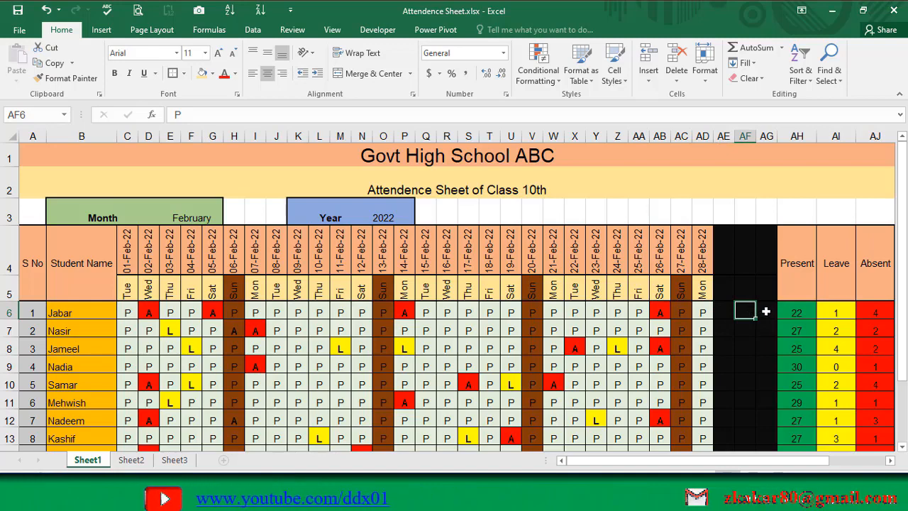
left_click(766, 310)
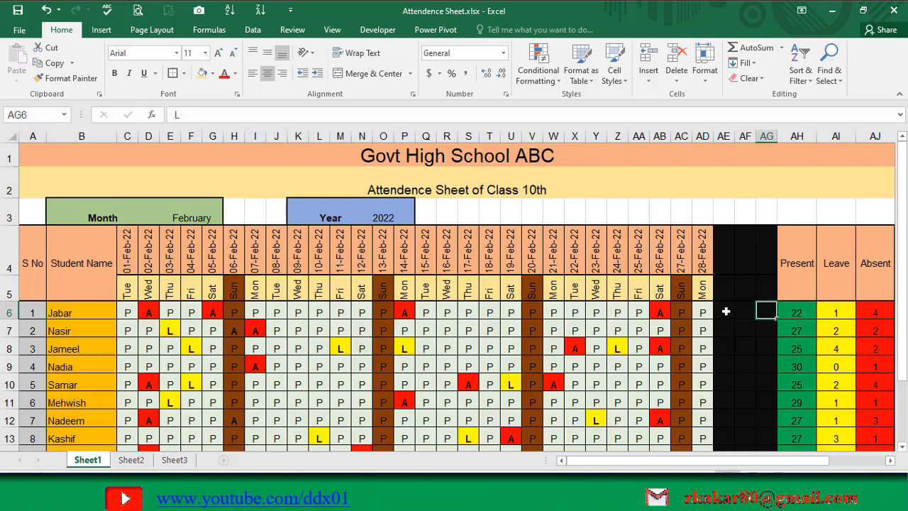
left_click(784, 312)
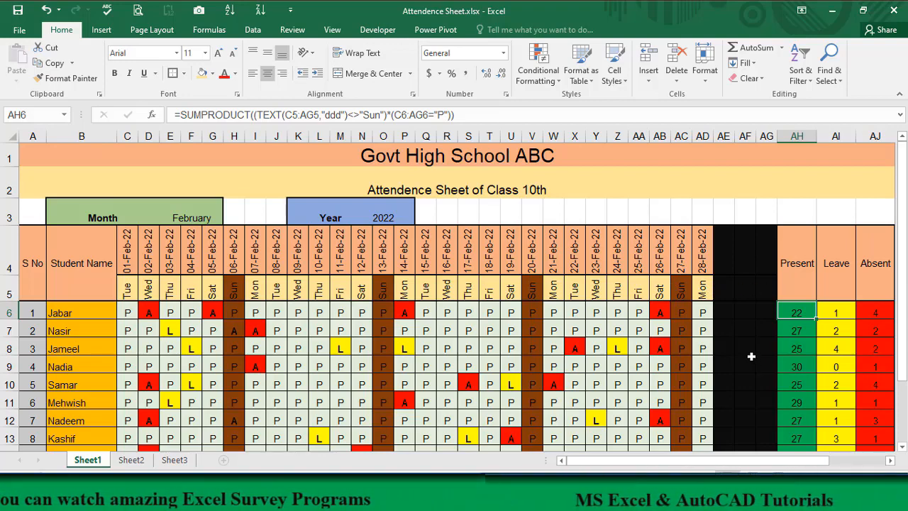
Start an OFFSET formula in the empty cell AH19 below the attendance table.
scroll(751, 356, "down", 4)
scroll(751, 356, "up", 1)
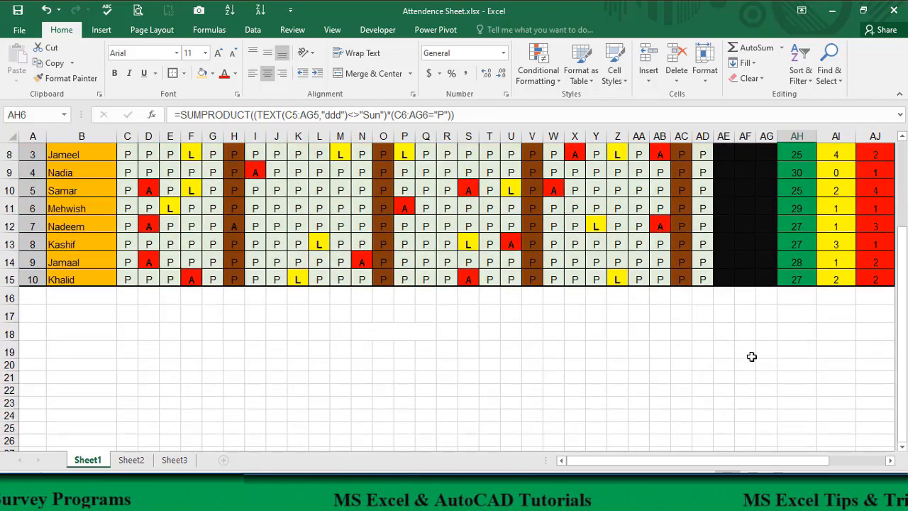
left_click(789, 352)
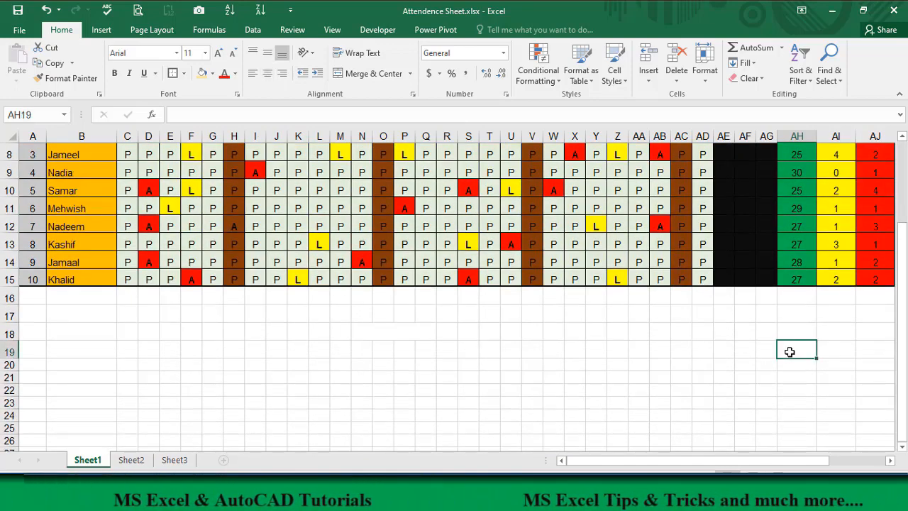
type("=")
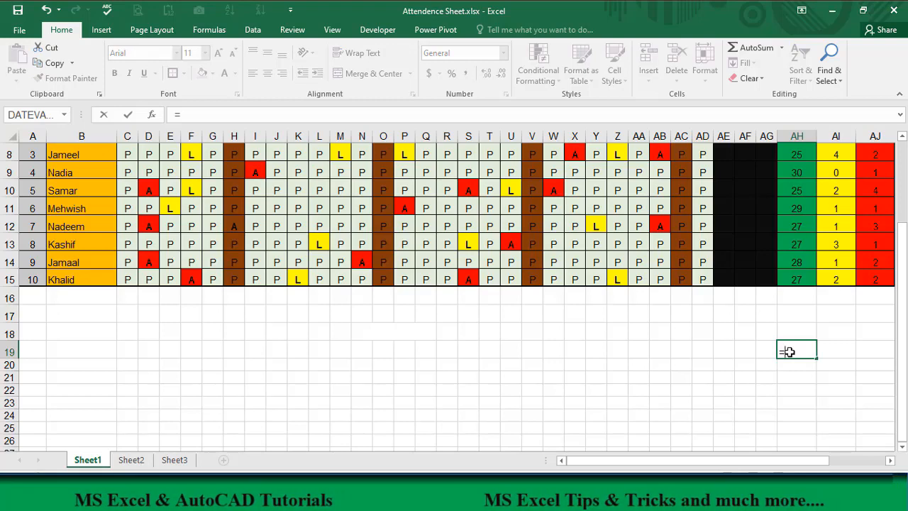
type("off")
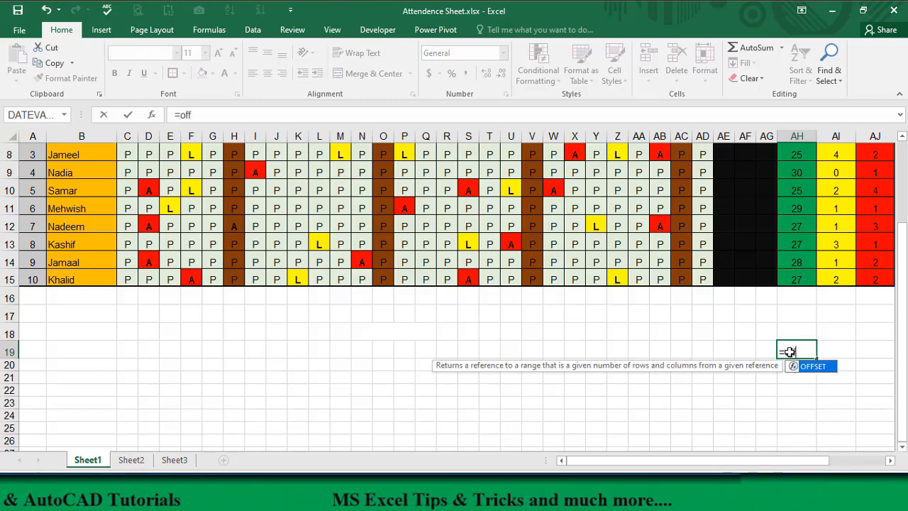
type("set")
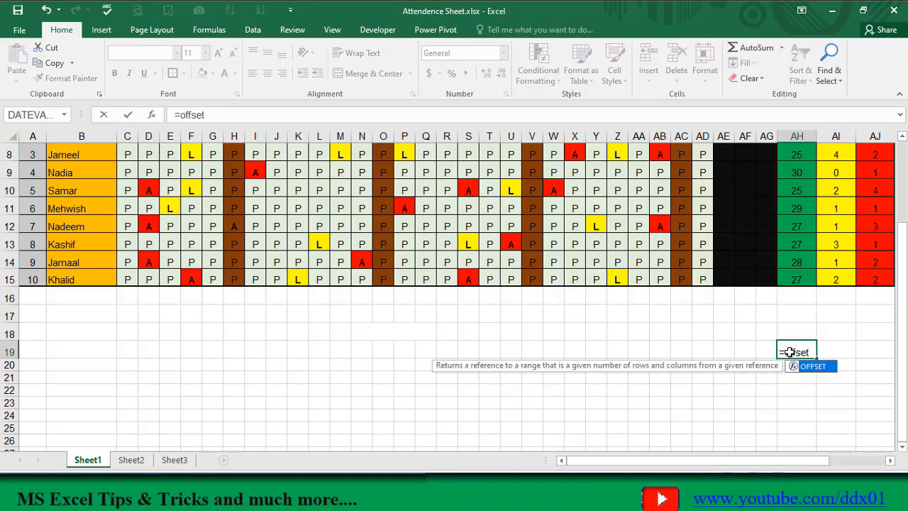
type("(")
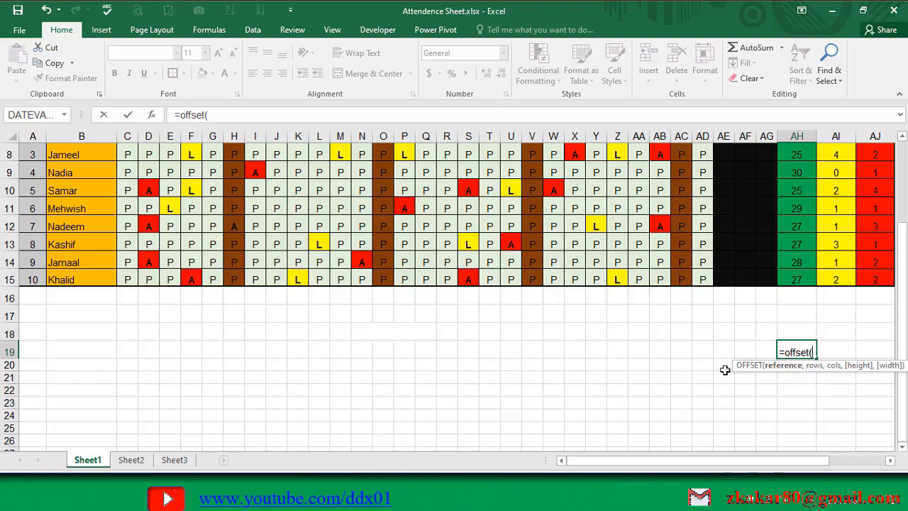
Set the OFFSET reference to B5, the lower cell of the Student Name header in the weekday row.
scroll(612, 377, "up", 3)
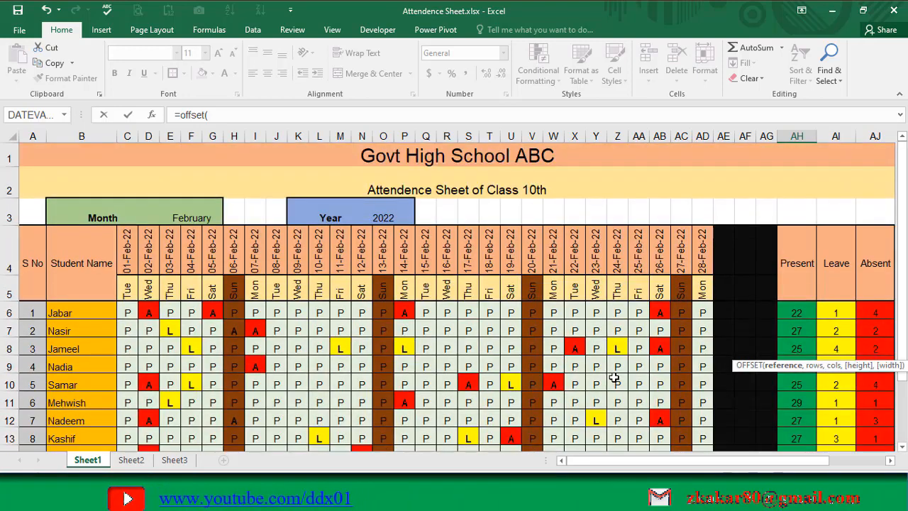
left_click(91, 281)
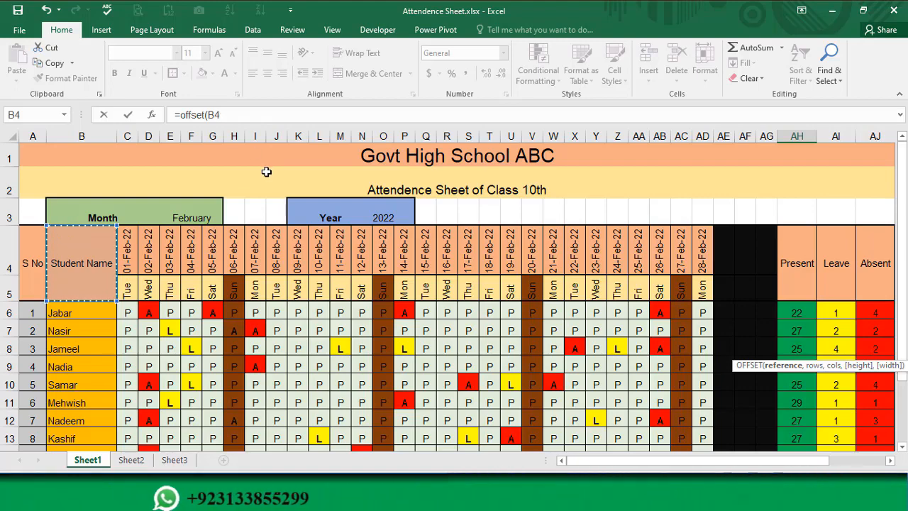
scroll(308, 243, "down", 5)
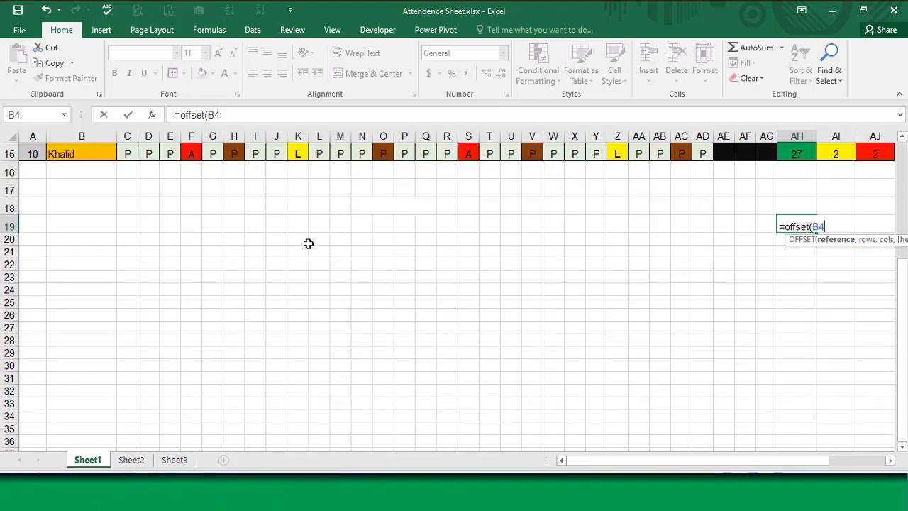
scroll(309, 243, "up", 1)
key("BackSpace")
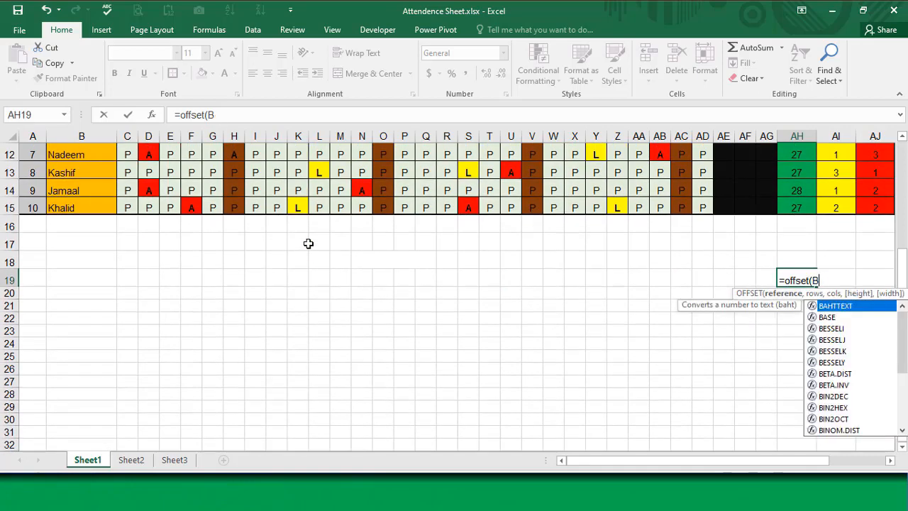
type("5")
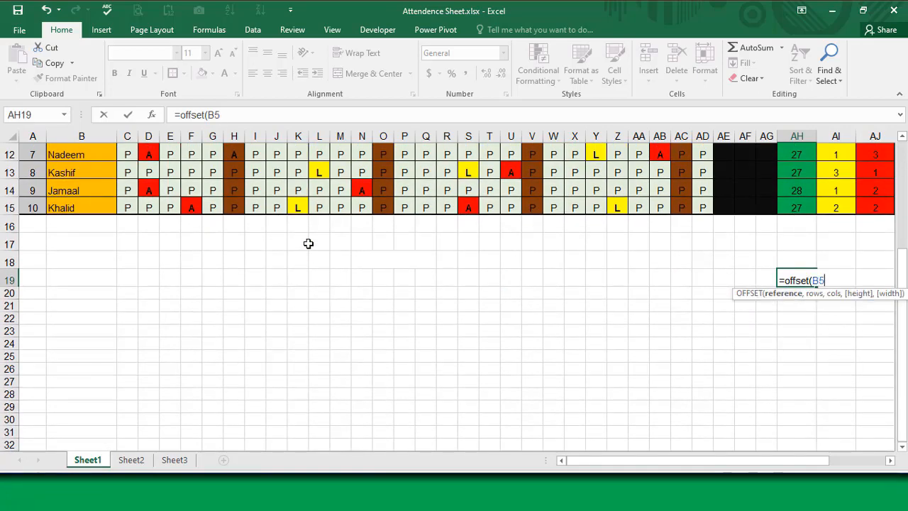
scroll(308, 243, "up", 4)
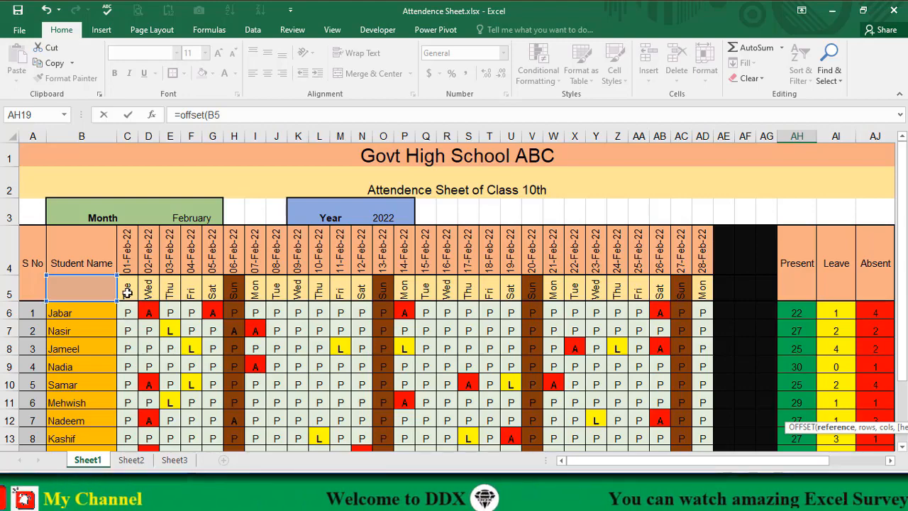
Set the OFFSET arguments to 0 rows, 1 column and a height of 1, and continue to the width argument.
scroll(137, 298, "down", 3)
scroll(137, 297, "down", 1)
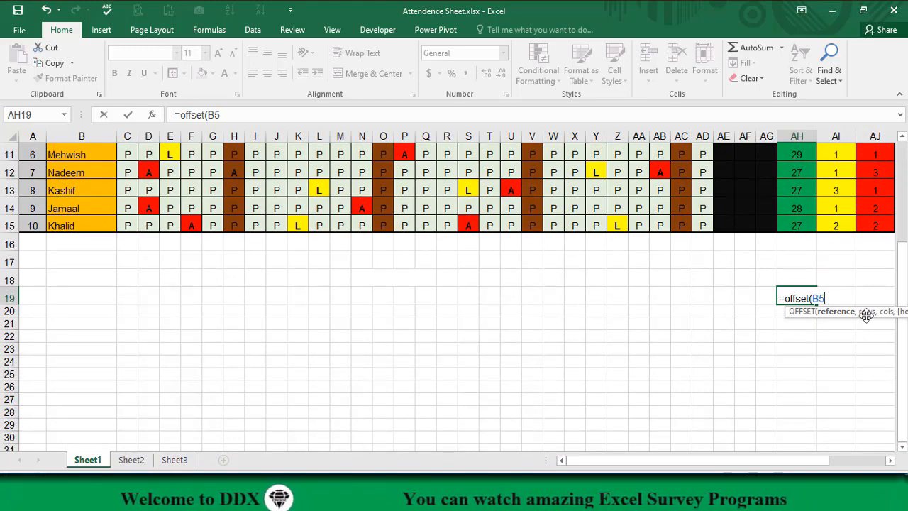
type(",")
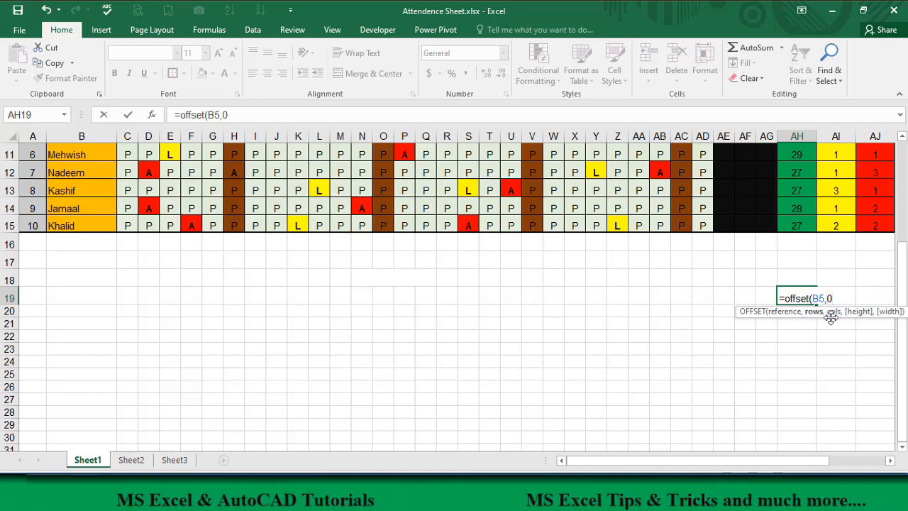
type("0,11")
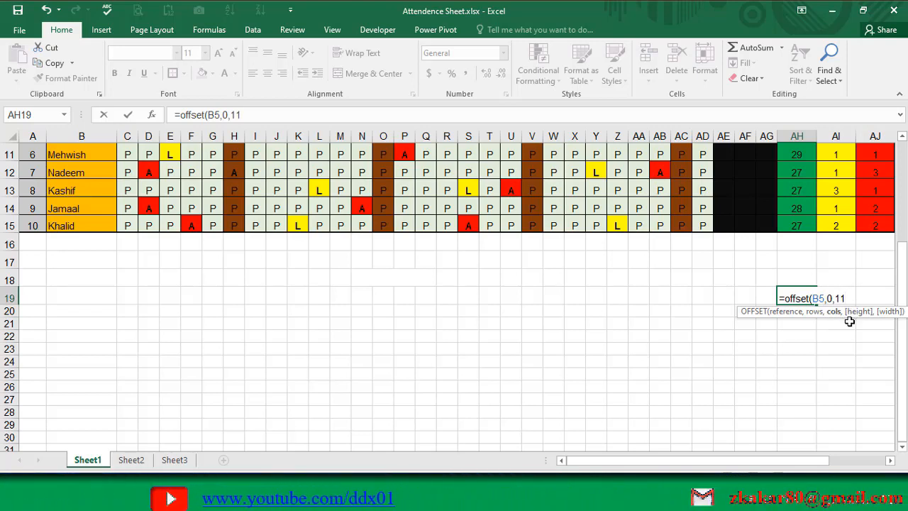
key("BackSpace")
type(",1")
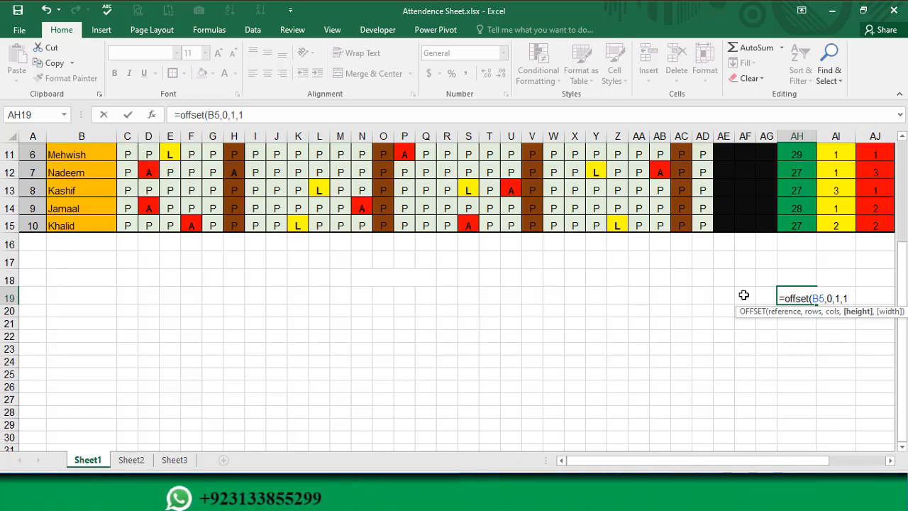
type(",")
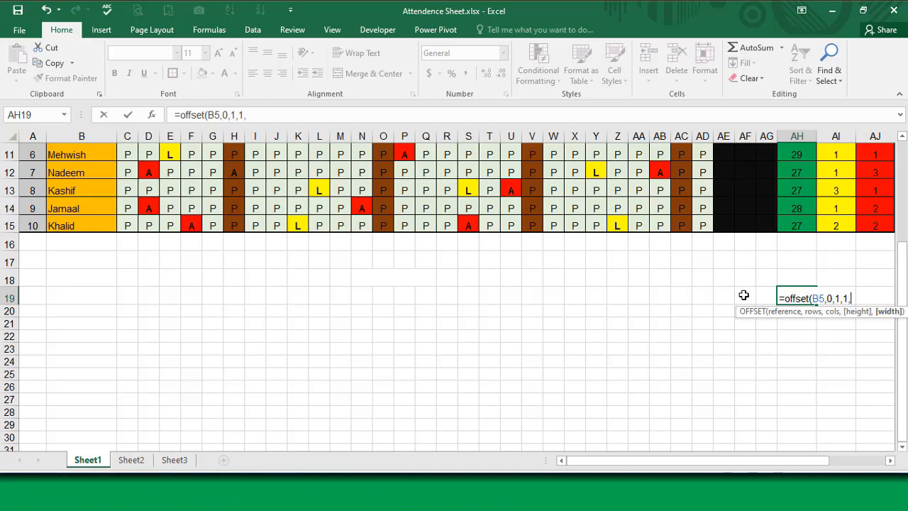
Nest an EOMONTH function as the OFFSET width, with C5, the month's first weekday cell, as its start date.
type("eo")
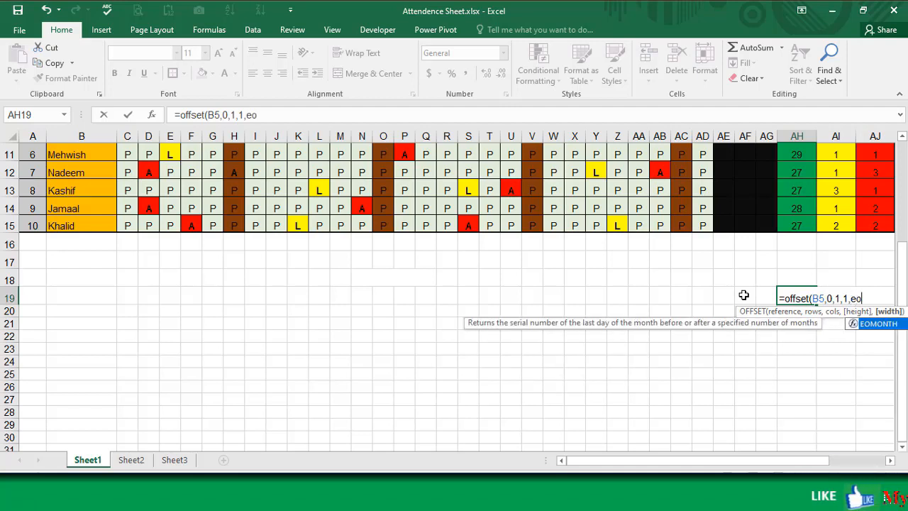
type("month")
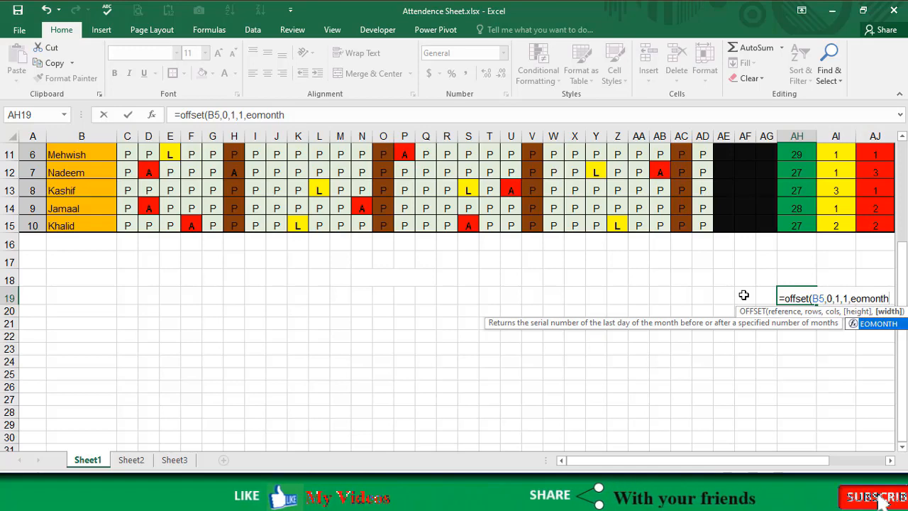
type("(")
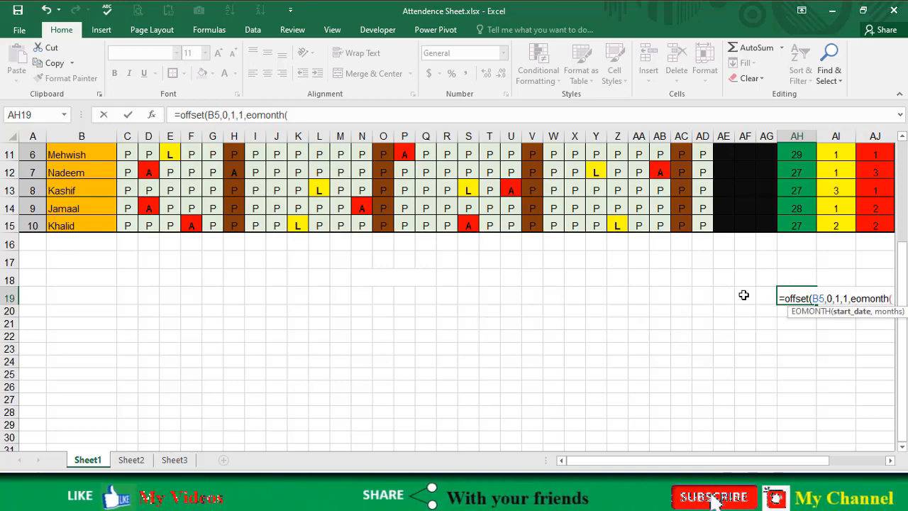
scroll(743, 295, "up", 4)
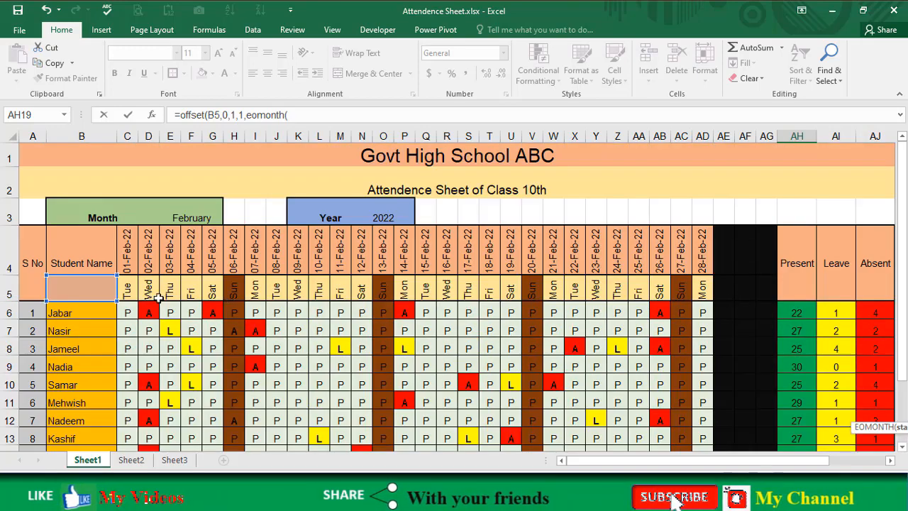
left_click(128, 290)
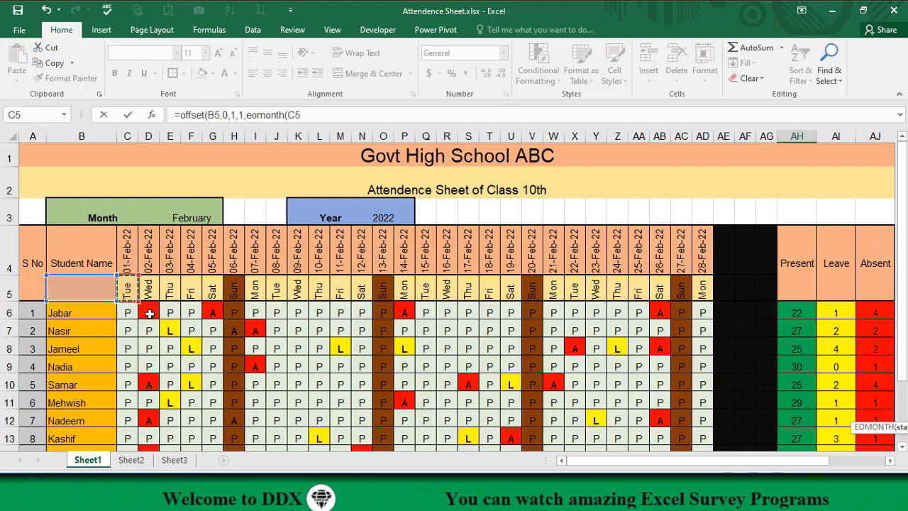
scroll(248, 304, "down", 5)
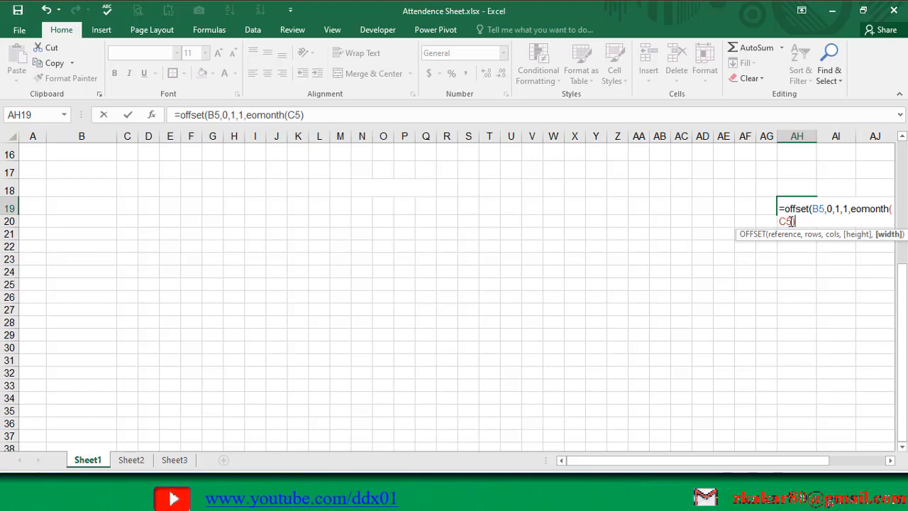
Set the nested EOMONTH's months argument to 0, close both functions and commit the OFFSET formula in AH19.
type(")")
key("Return")
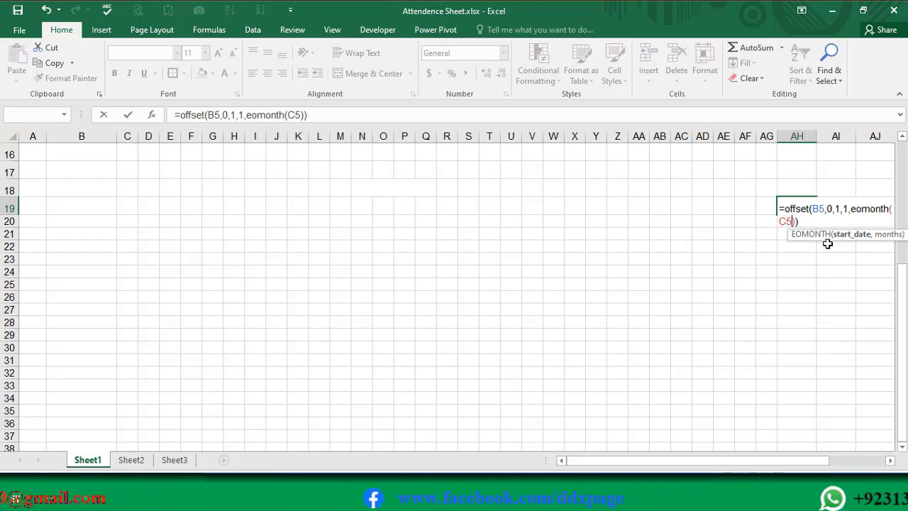
type(",")
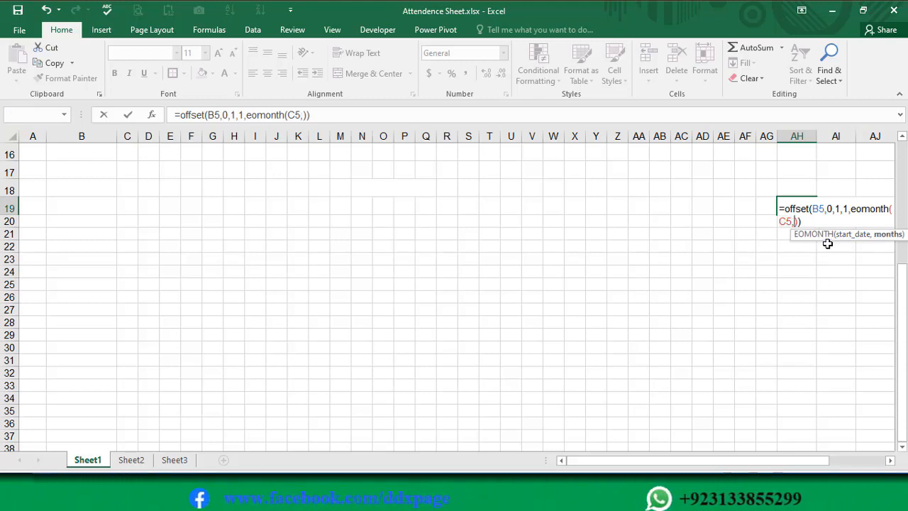
type("0")
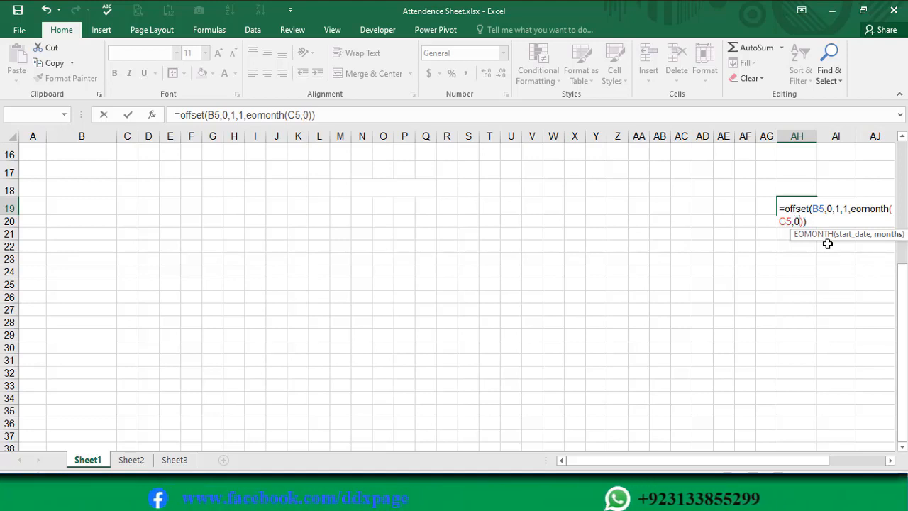
key("Right")
key("Return")
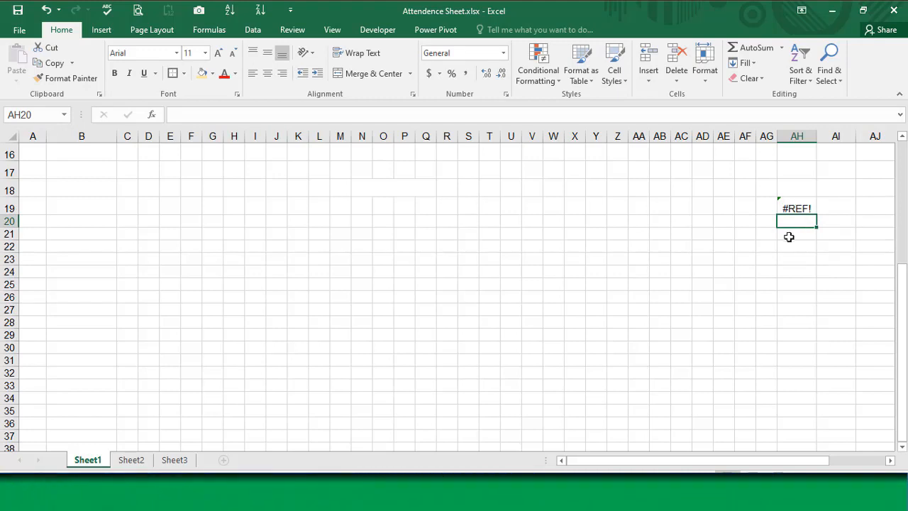
Enter the test formula =EOMONTH(C5,0) in AH20, directly below the OFFSET formula.
type("=eomont")
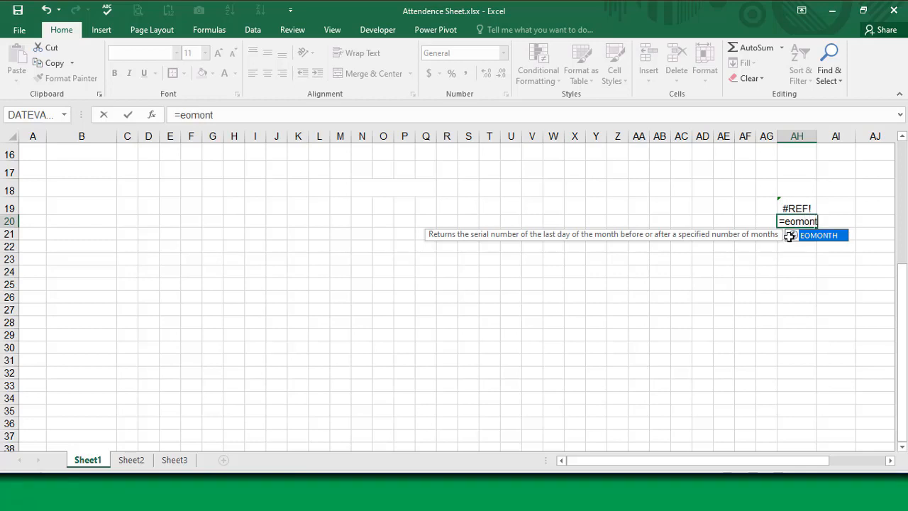
type("h(")
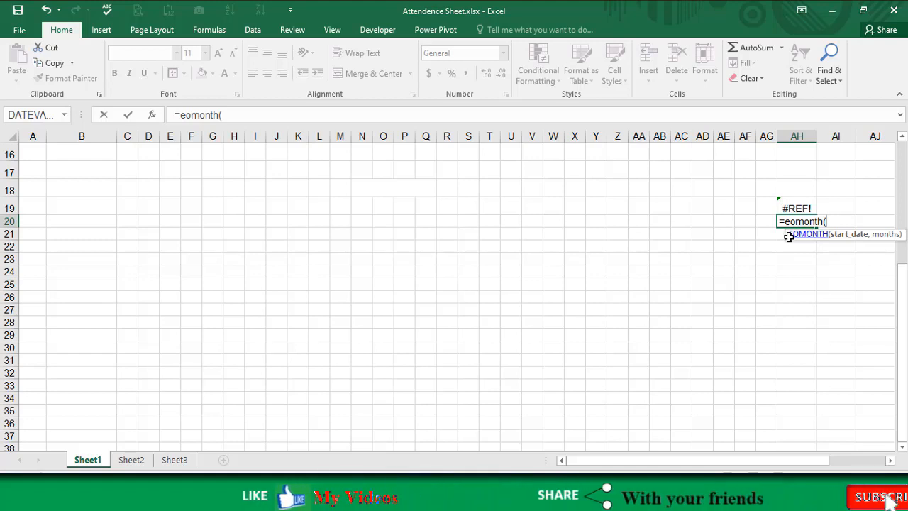
type("c5")
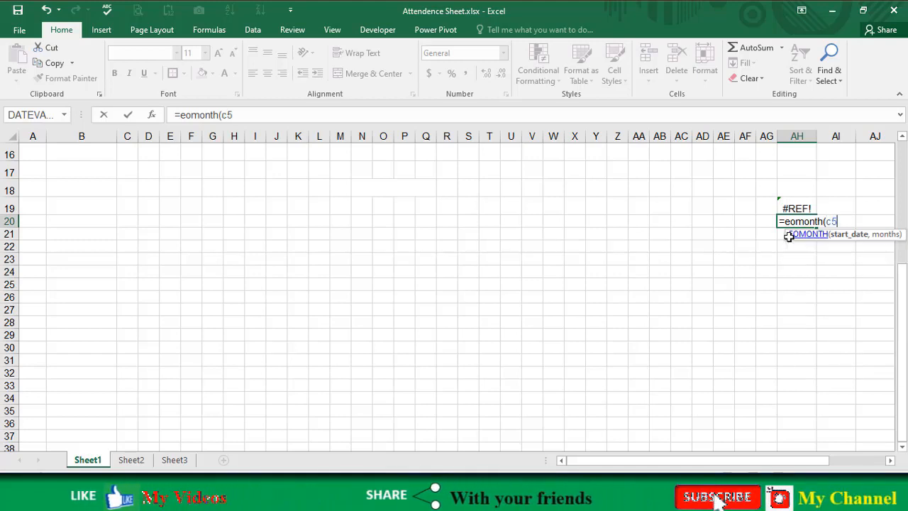
type(",0)")
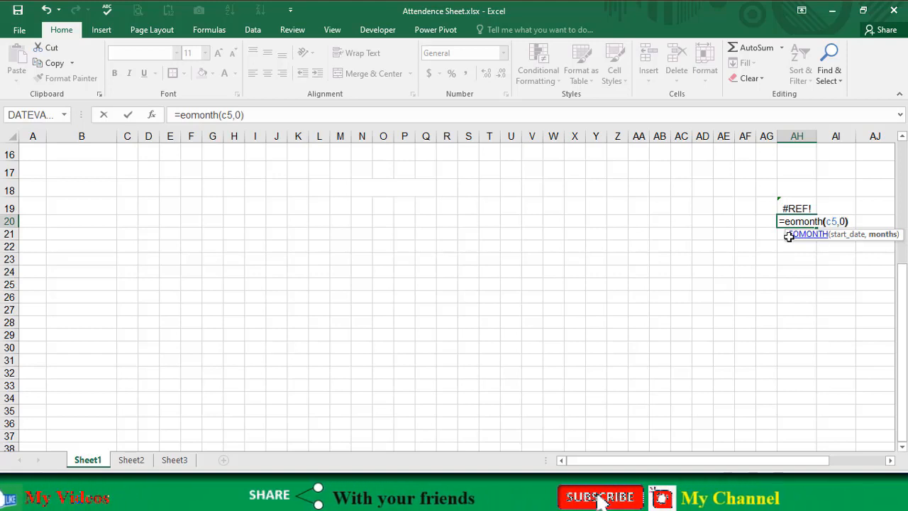
key("Return")
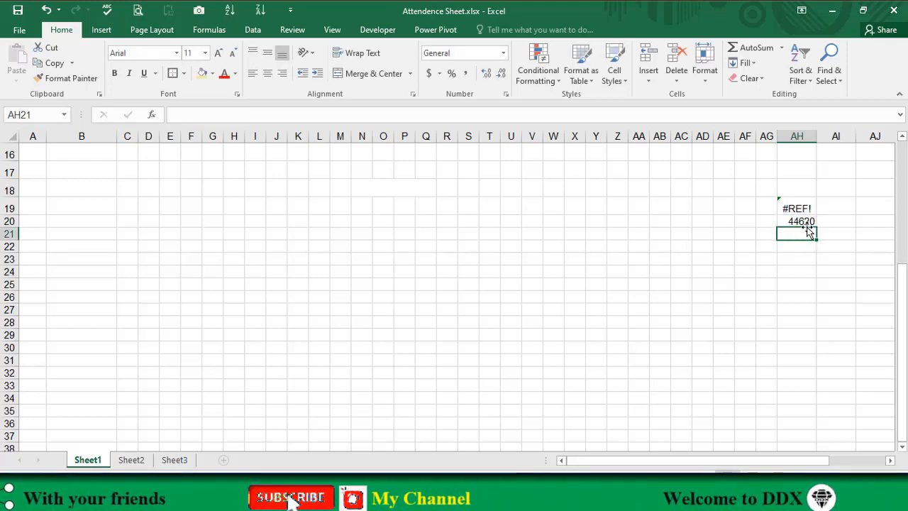
Format the EOMONTH result in AH20 as a date with the day-month-year type *14 03 12.
left_click(806, 222)
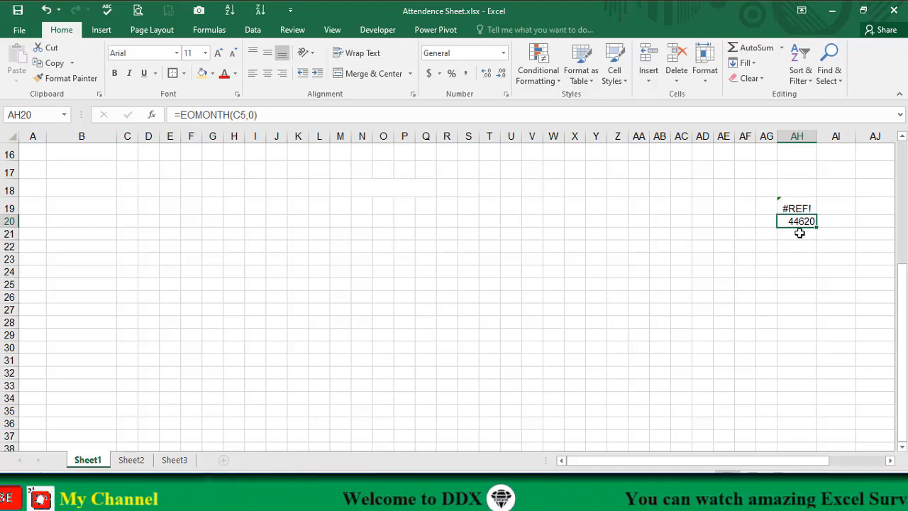
left_click(507, 95)
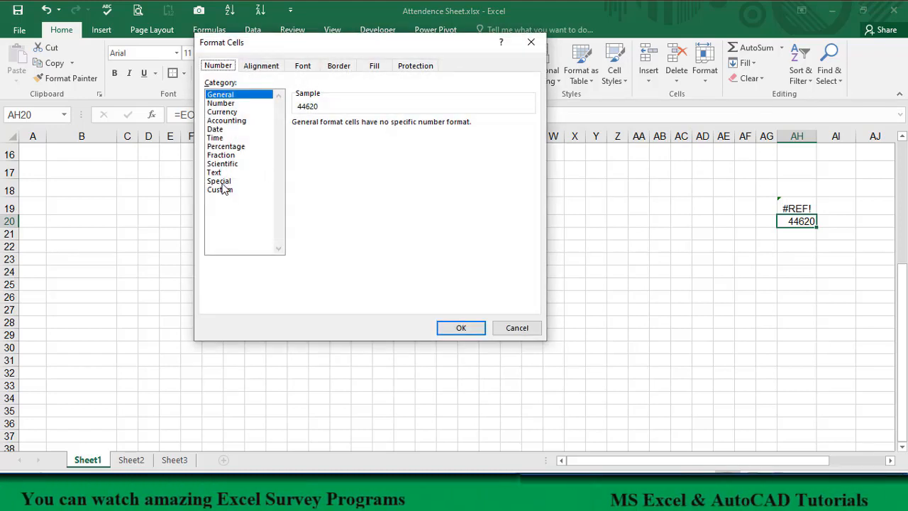
left_click(215, 129)
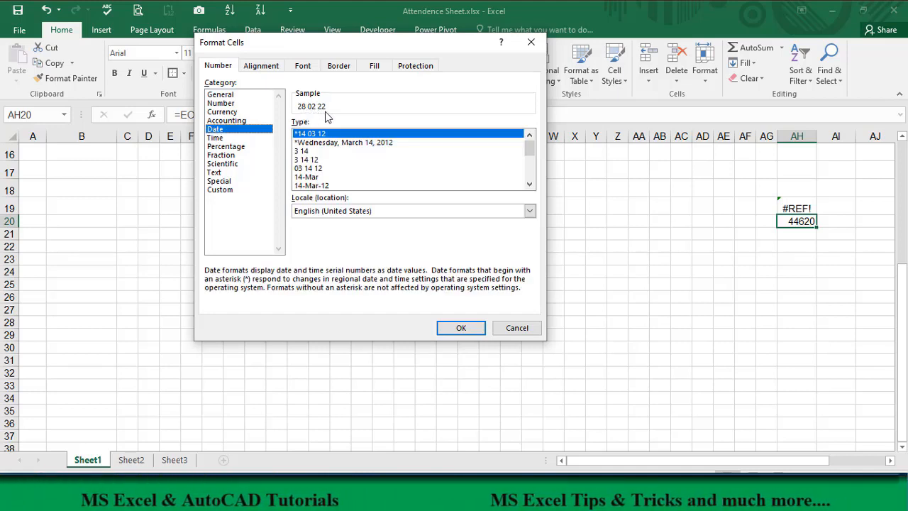
left_click(459, 328)
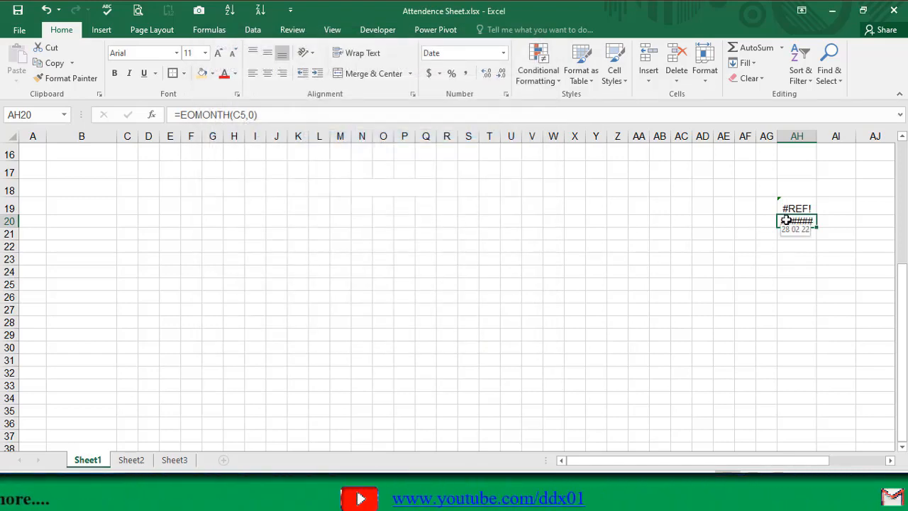
Wrap the EOMONTH formula in AH20 in a TEXT function with the format "dd" to extract the month's last day number.
left_click(181, 117)
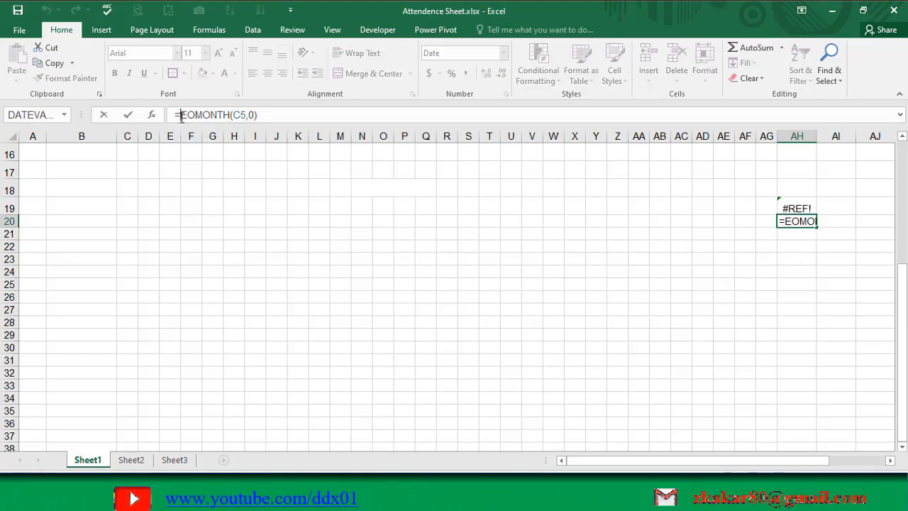
type("text(")
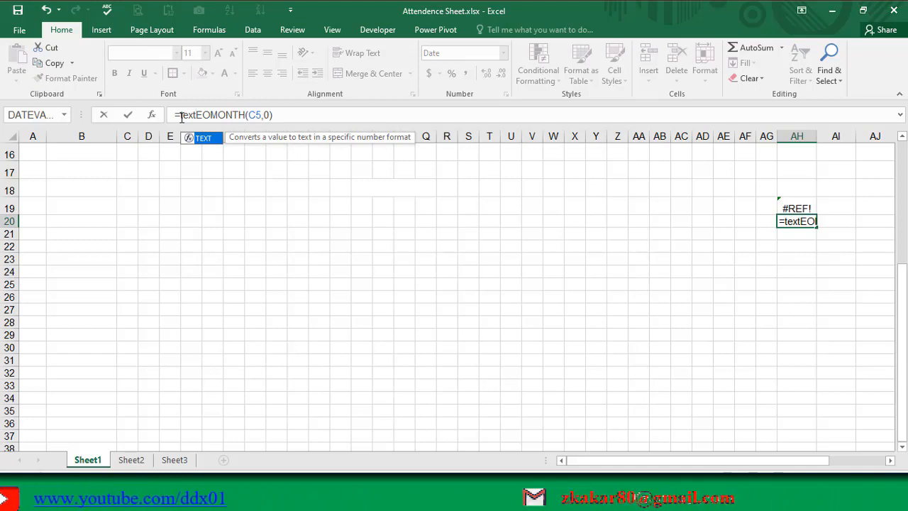
left_click(288, 114)
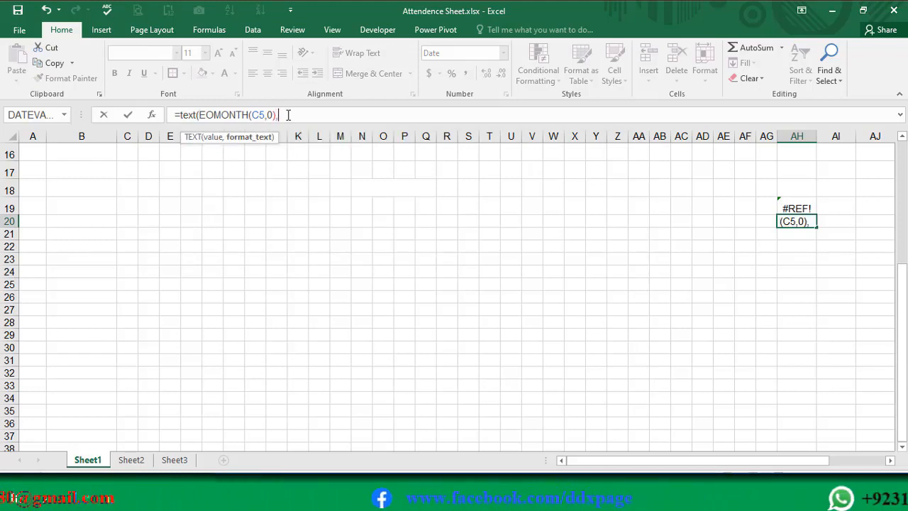
type(",\"")
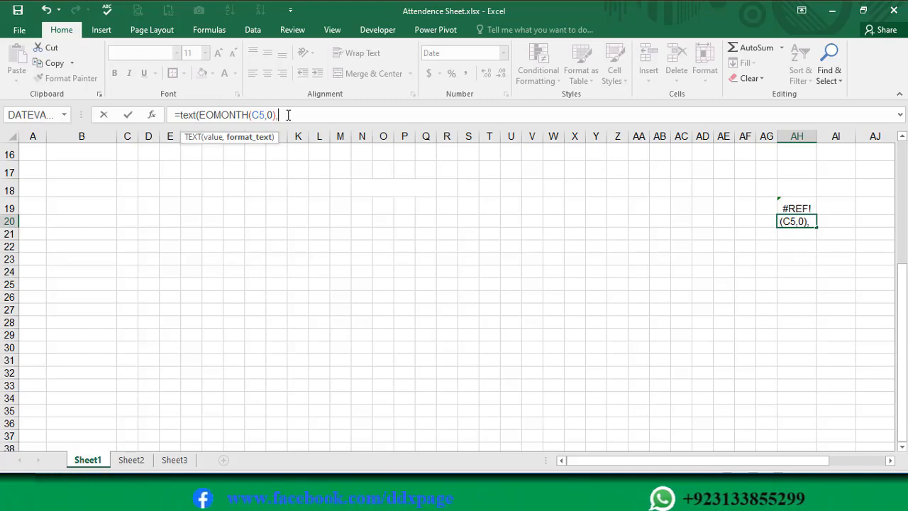
type("d")
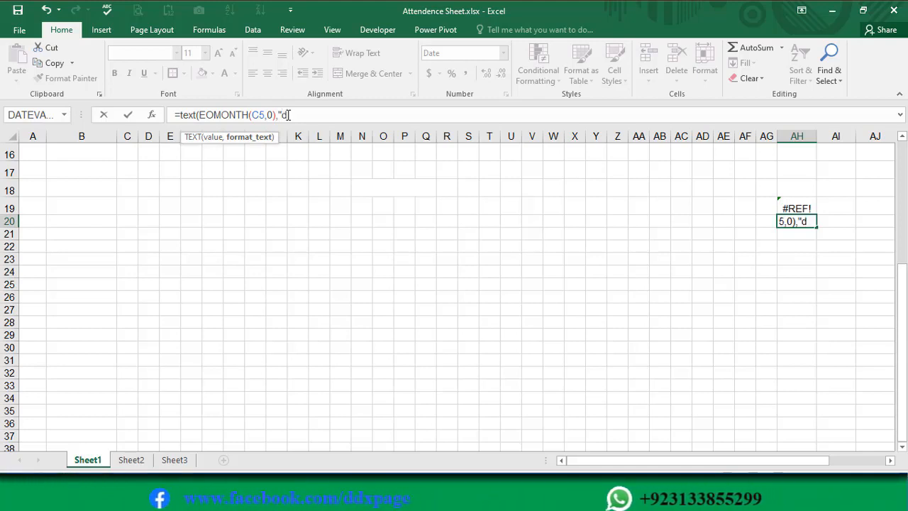
type("d\"")
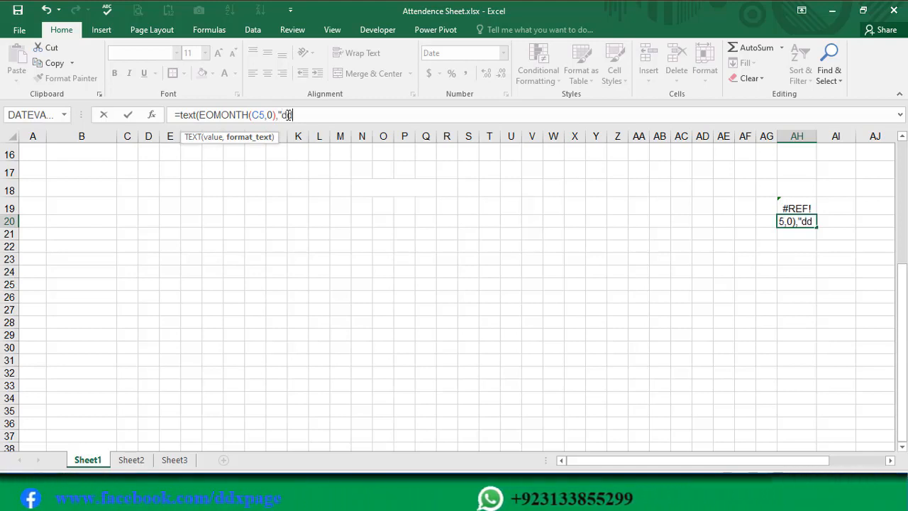
type(")")
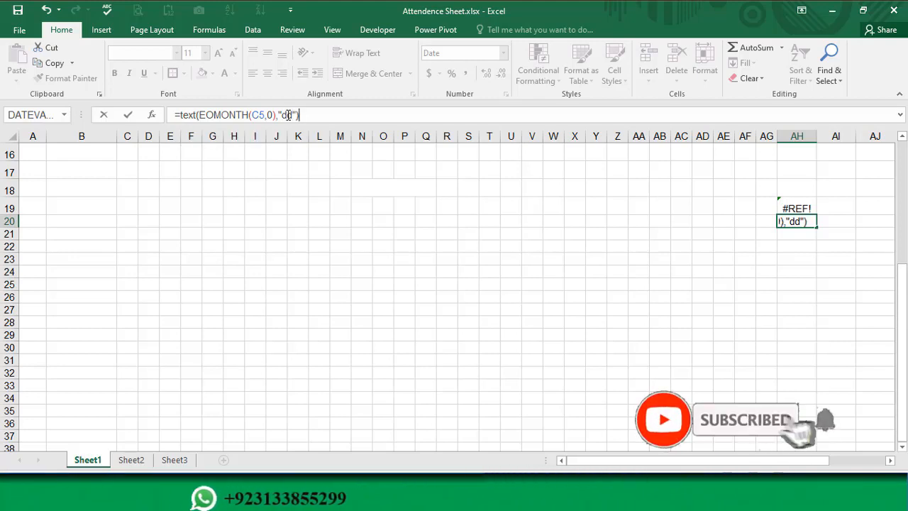
key("Return")
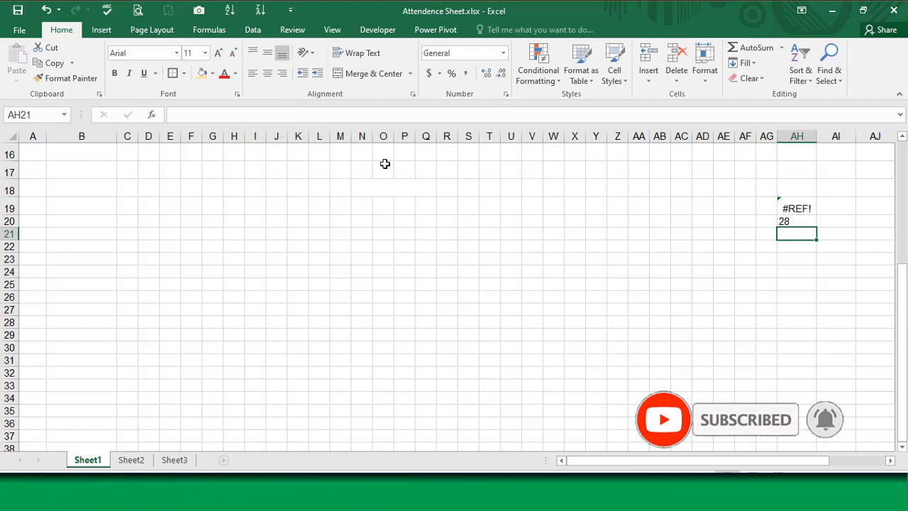
Wrap the EOMONTH width argument of the OFFSET formula in AH19 in a TEXT function with the format "dd".
left_click(787, 204)
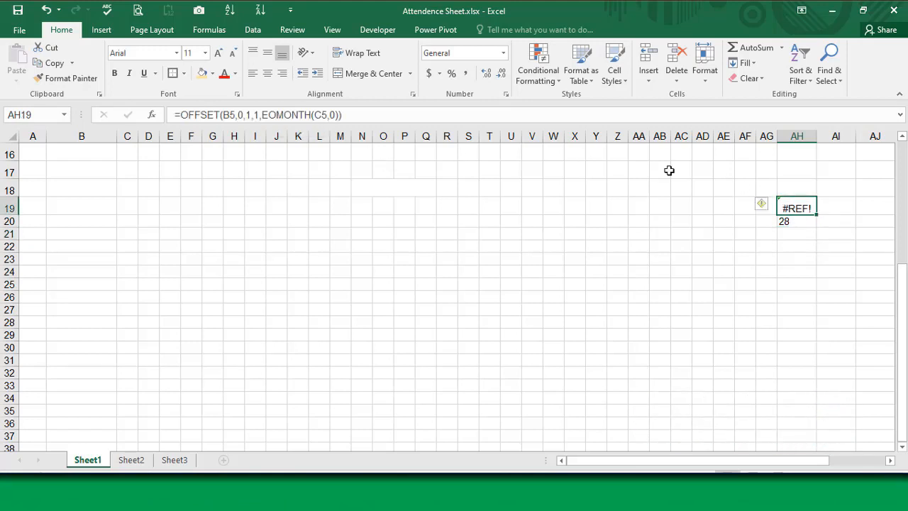
left_click(263, 114)
type("text")
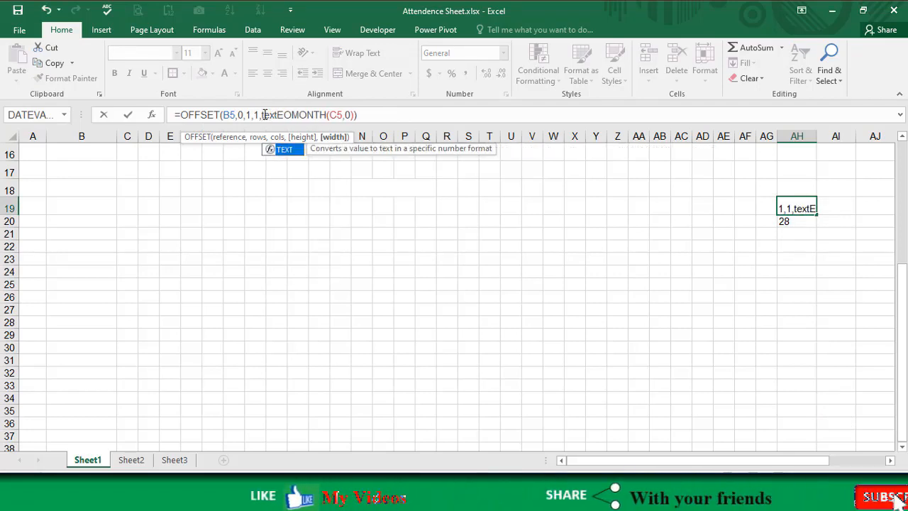
type("(")
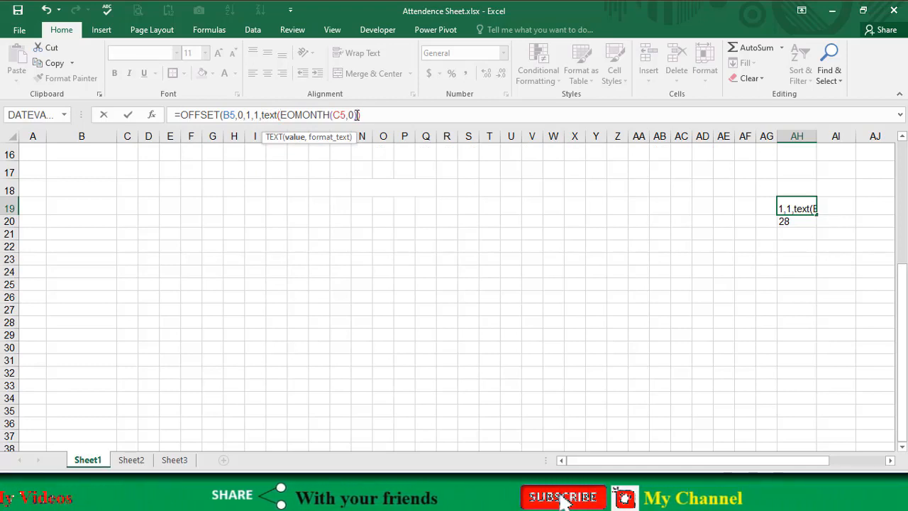
type("),\"")
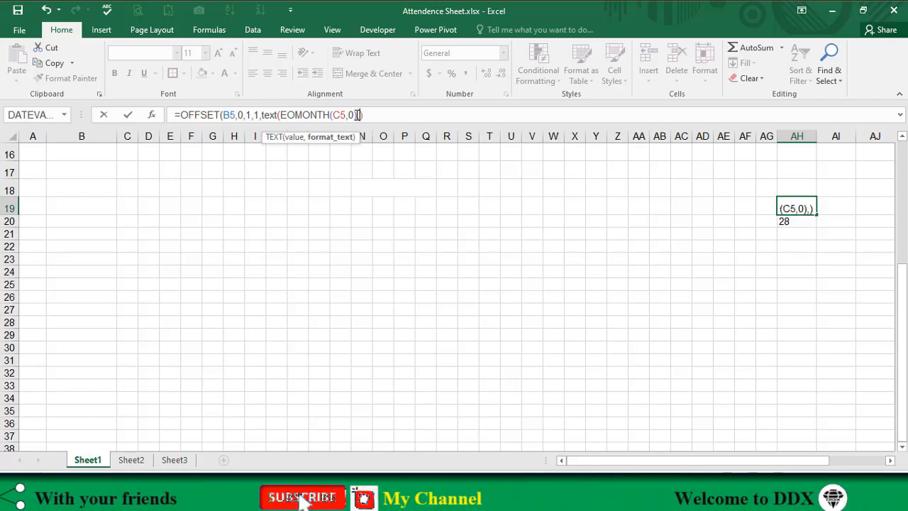
type("d)")
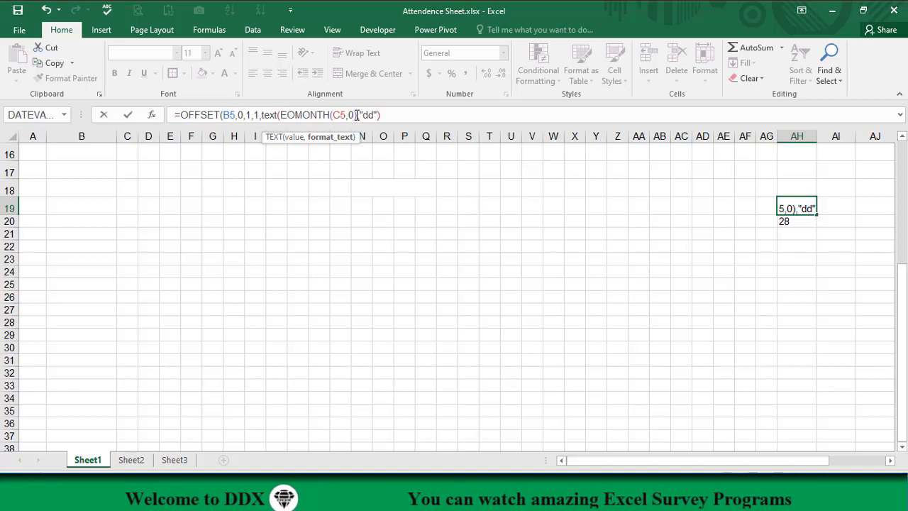
type(")")
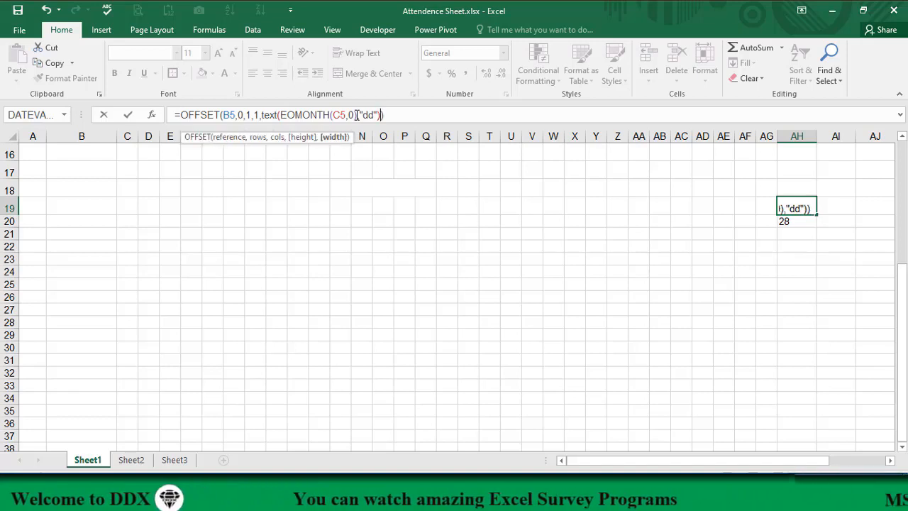
key("Return")
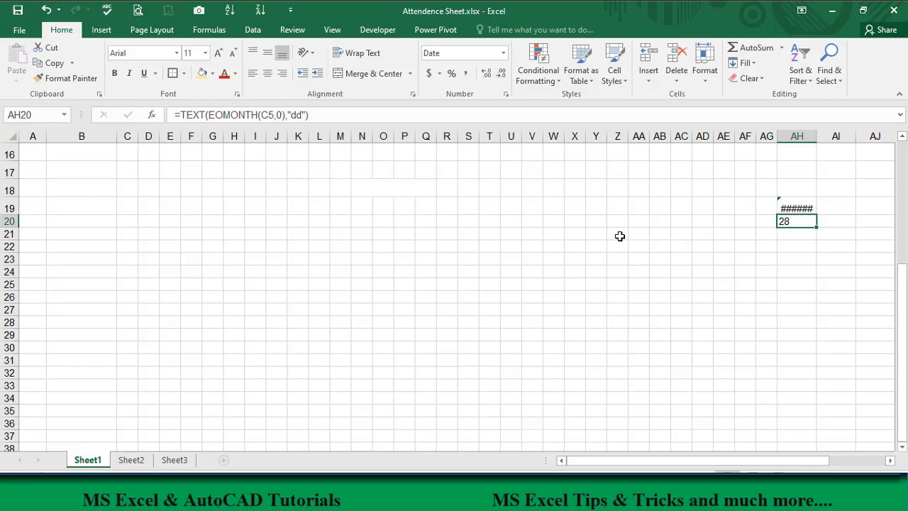
Evaluate the entire OFFSET expression within AH19's formula and examine the full array of date serials it returns.
left_click(797, 208)
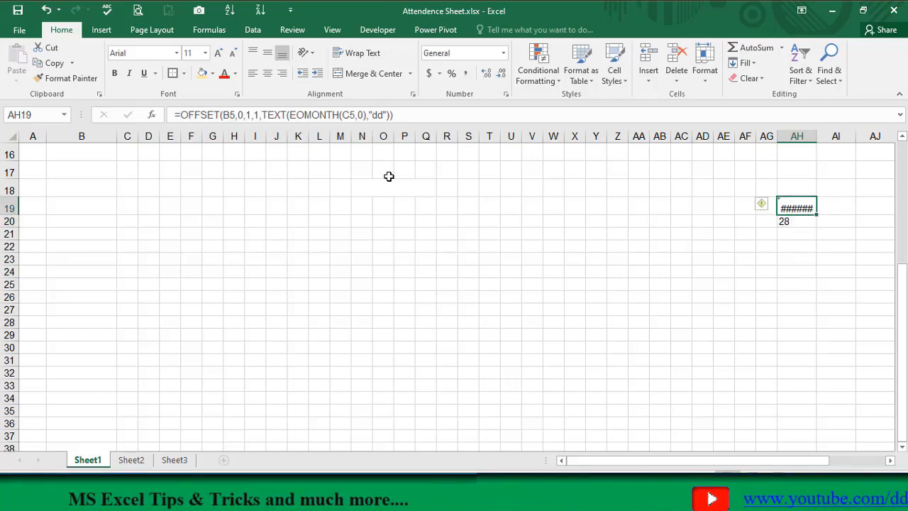
left_click(403, 115)
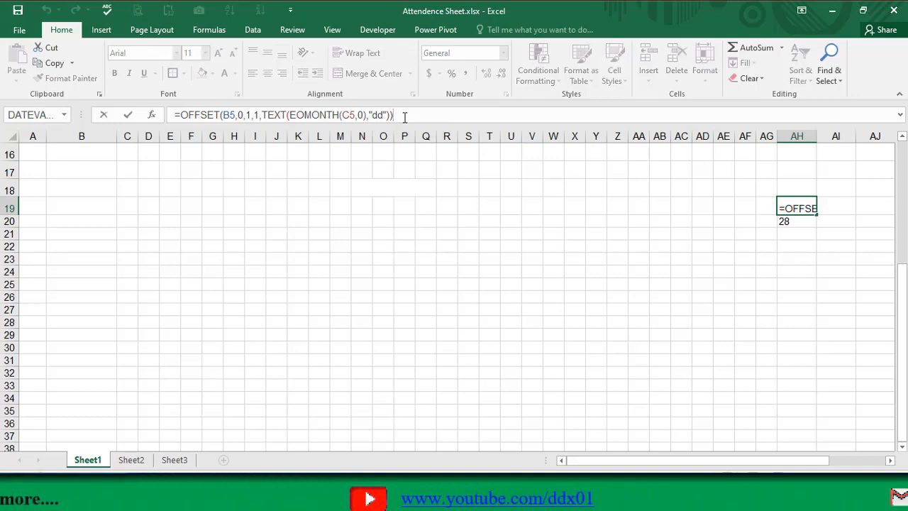
key("shift+Left")
key("shift+Left")
key("shift+Left")
key("shift+Left")
key("shift+Left")
key("shift+Left")
key("shift+Left")
key("shift+Left")
key("shift+Left")
key("shift+Left")
key("shift+Left")
key("shift+Left")
key("shift+Left")
key("shift+Left")
key("shift+Left")
key("shift+Left")
key("shift+Left")
key("shift+Left")
key("shift+Left")
key("shift+Left")
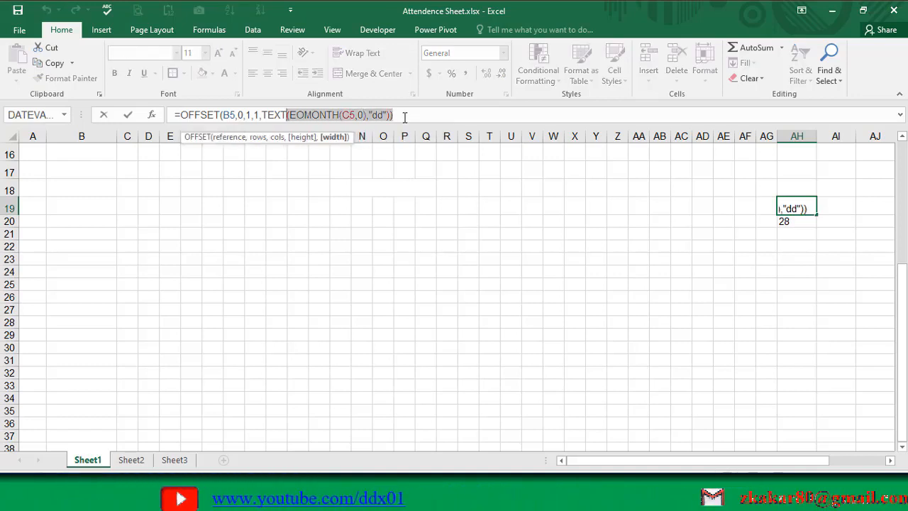
key("shift+Left")
key("shift+Left")
key("shift+Left")
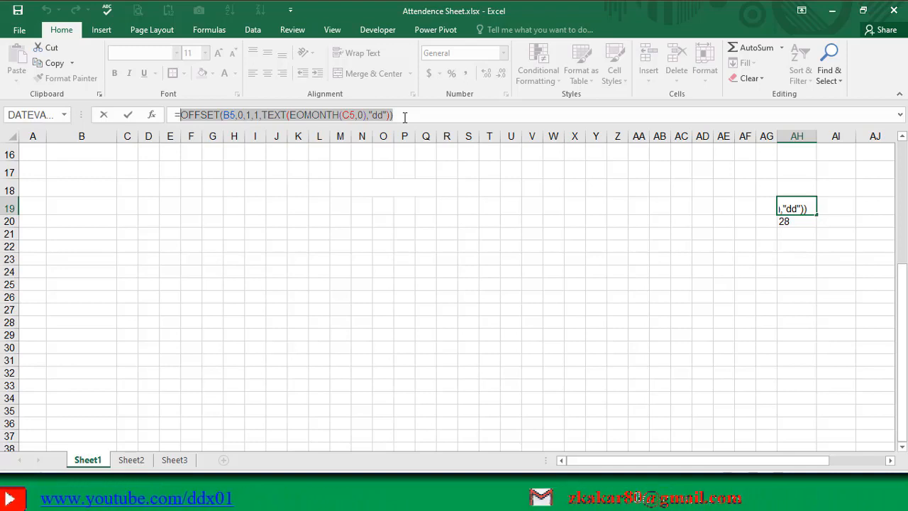
key("F9")
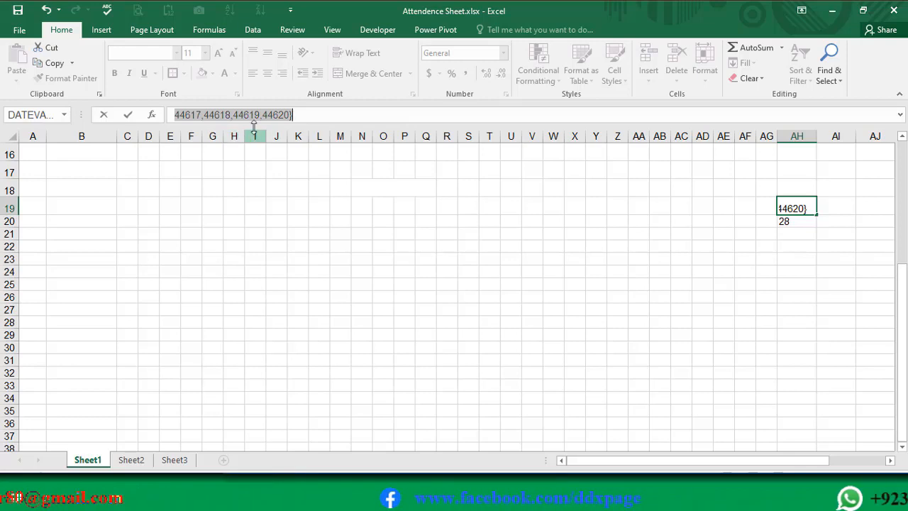
left_click(899, 115)
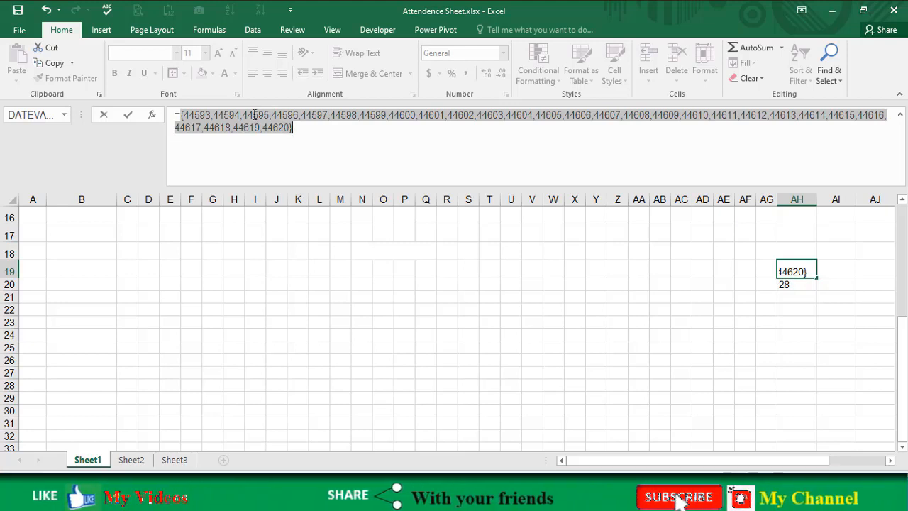
key("Return")
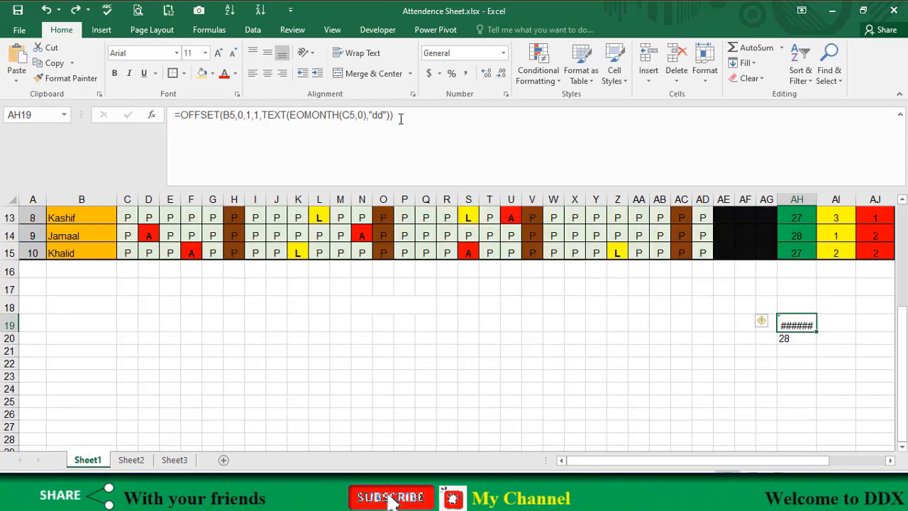
Copy the entire OFFSET expression without the equals sign from AH19's formula, leaving the cell's formula intact.
left_click(401, 119)
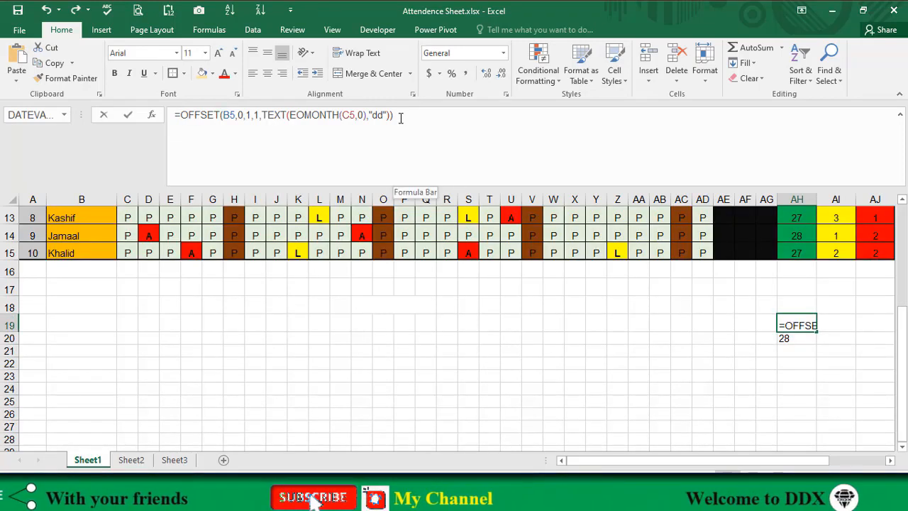
key("shift+Left")
key("shift+Left")
key("shift+Left")
key("shift+Left")
key("shift+Left")
key("shift+Left")
key("shift+Left")
key("shift+Left")
key("shift+Left")
key("shift+Left")
key("shift+Left")
key("shift+Left")
key("shift+Left")
key("shift+Left")
key("shift+Left")
key("shift+Left")
key("shift+Left")
key("shift+Left")
key("shift+Left")
key("shift+Left")
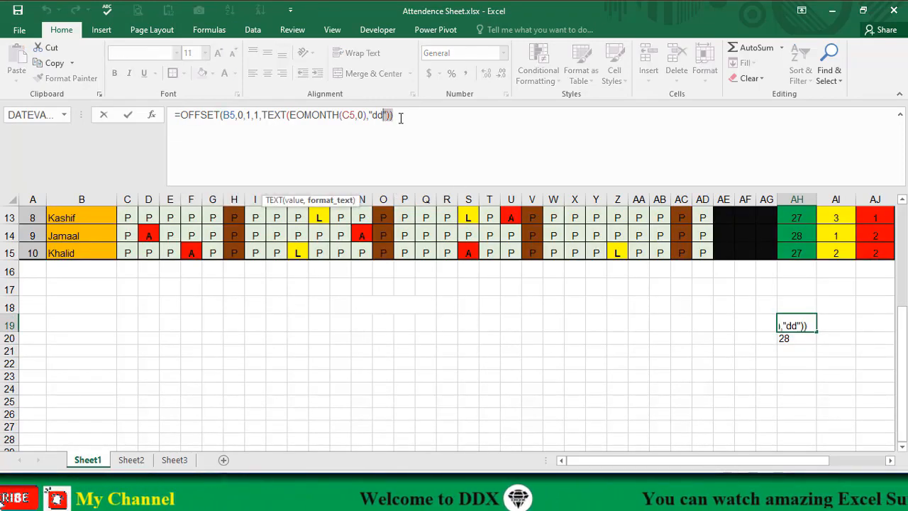
key("shift+Left")
key("shift+Left")
key("shift+Left")
key("shift+Left")
key("shift+Left")
key("shift+Left")
key("ctrl+c")
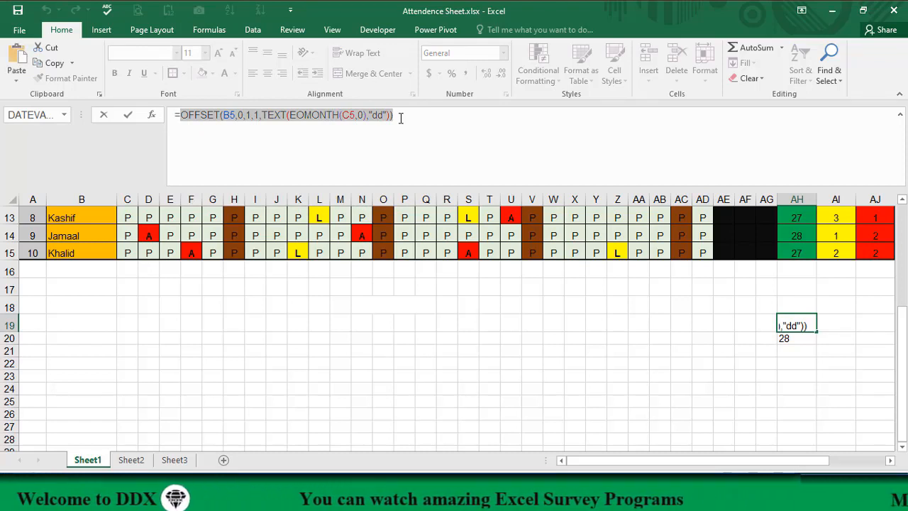
key("Return")
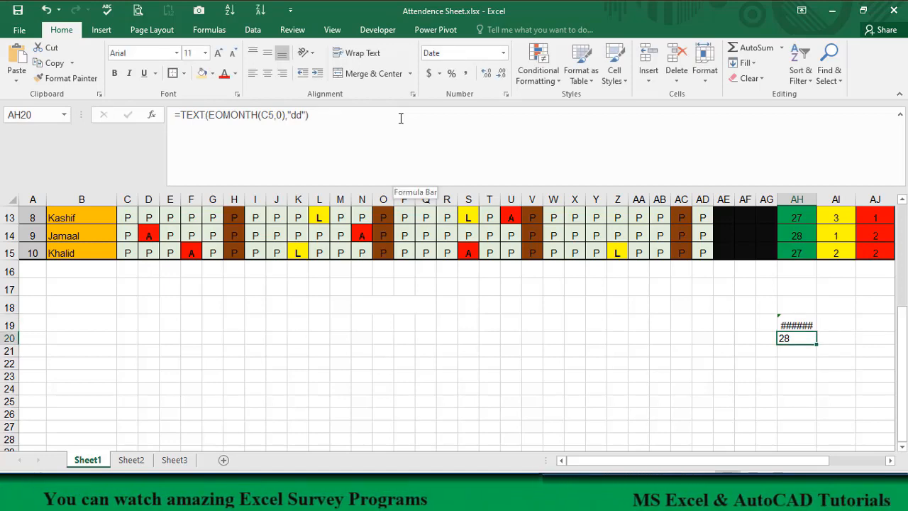
Replace the C5:AG5 range in AH6's SUMPRODUCT formula with the copied OFFSET expression.
scroll(645, 333, "up", 2)
left_click(645, 339)
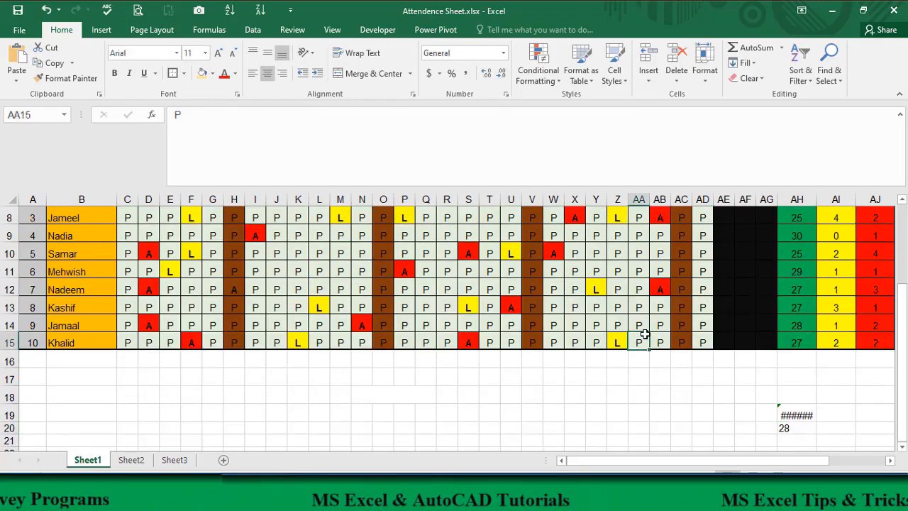
scroll(644, 333, "up", 2)
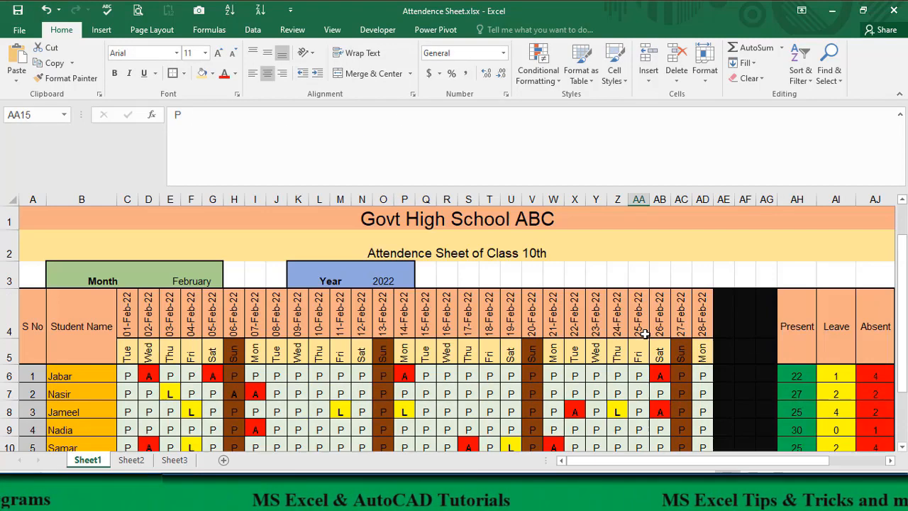
left_click(796, 376)
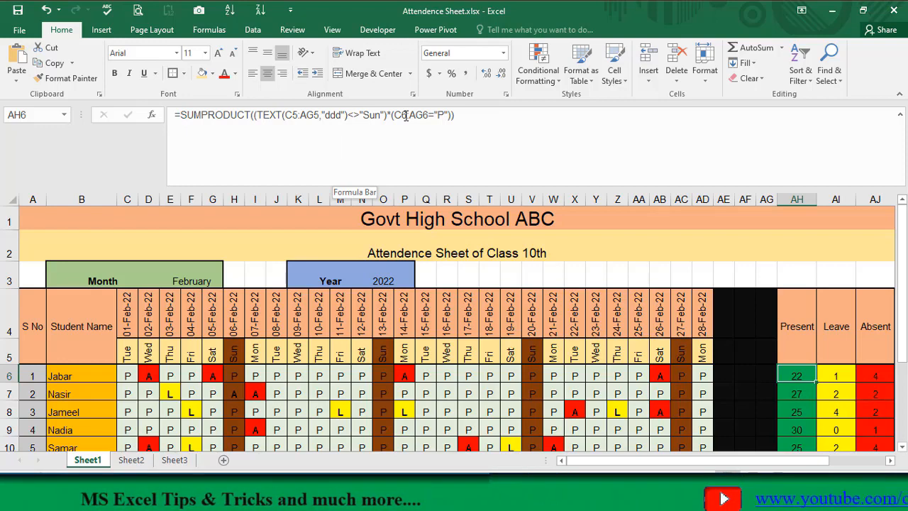
left_click(319, 115)
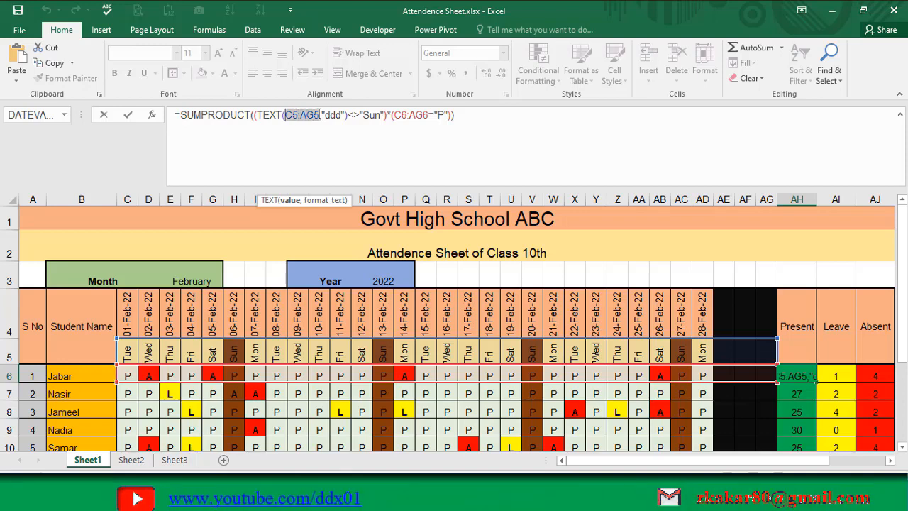
key("ctrl+v")
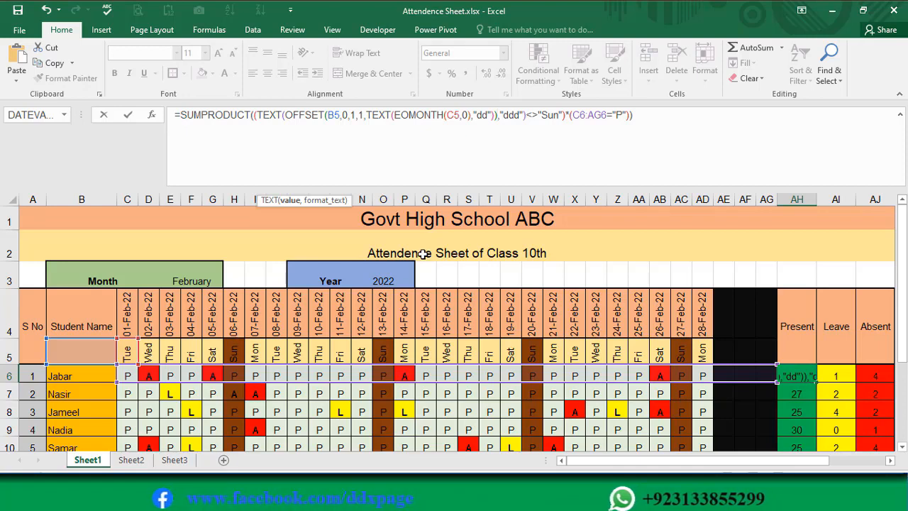
Replace the C6:AG6 range in AH6's SUMPRODUCT formula with the same copied OFFSET expression.
left_click(607, 115)
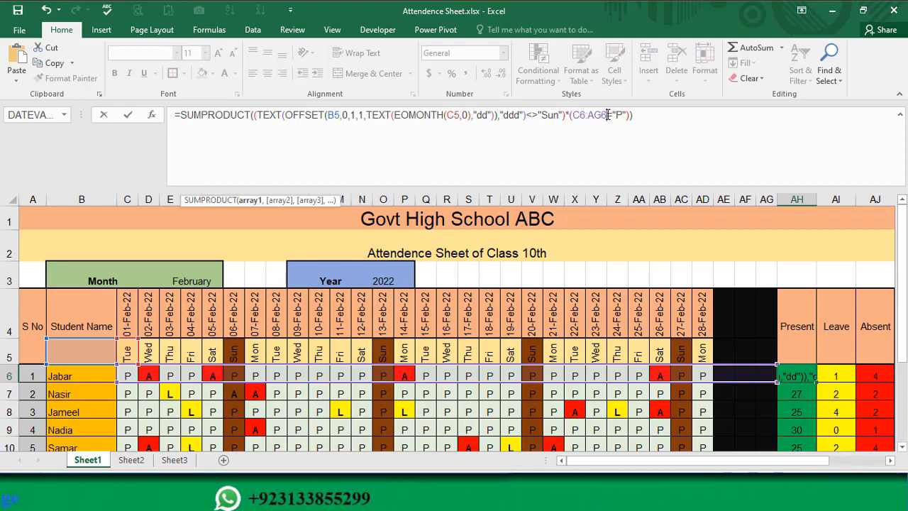
key("shift+Left")
key("shift+Left")
key("shift+Left")
key("shift+Left")
key("shift+Left")
key("shift+Left")
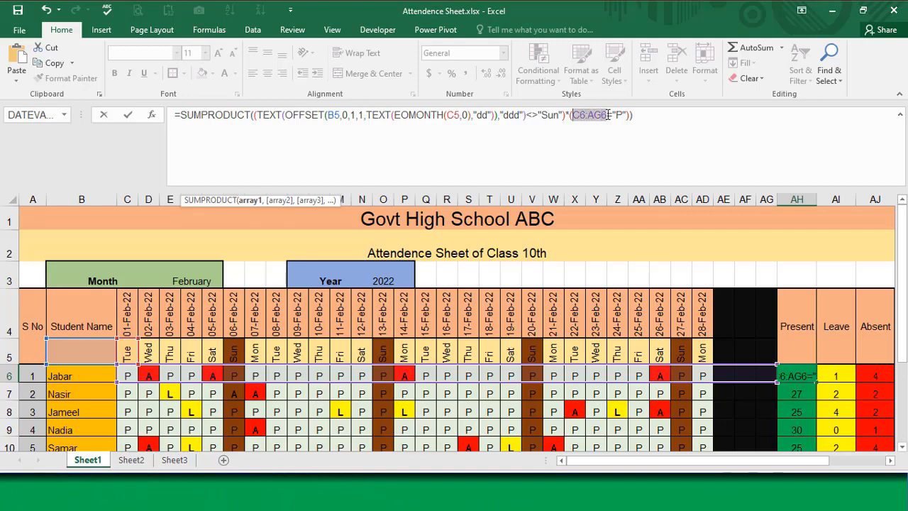
key("ctrl+v")
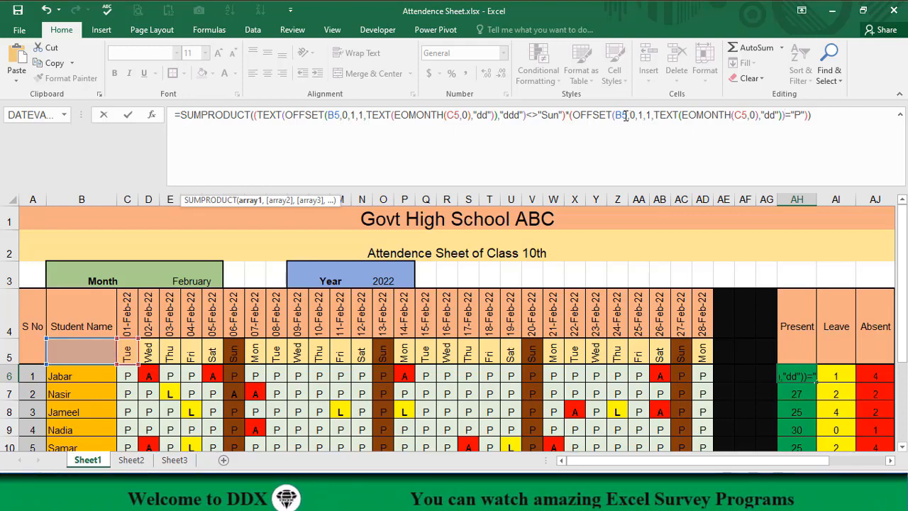
Set the reference of the second OFFSET in AH6's formula to B6 and commit the formula.
type(")")
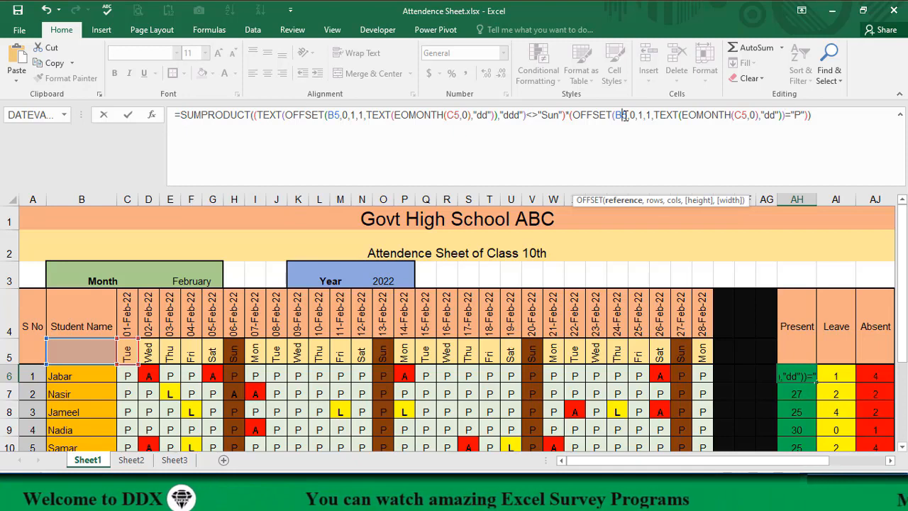
key("BackSpace")
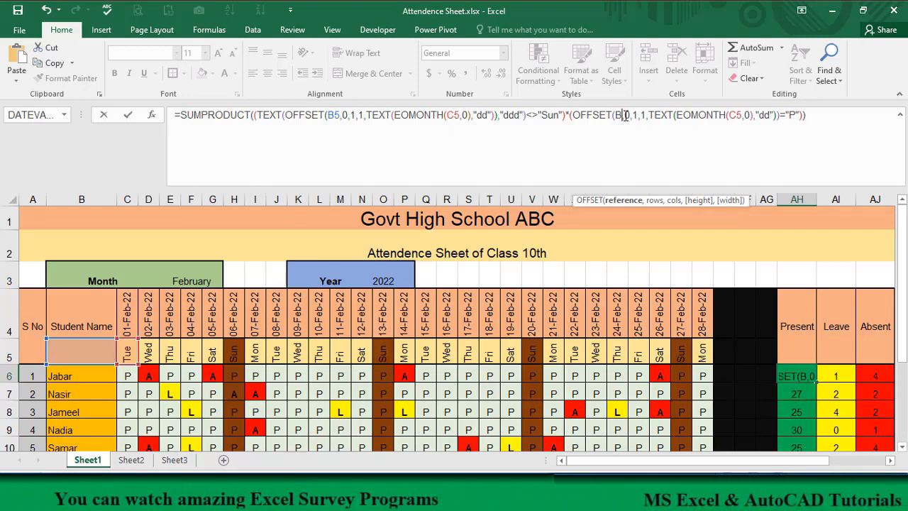
type("6")
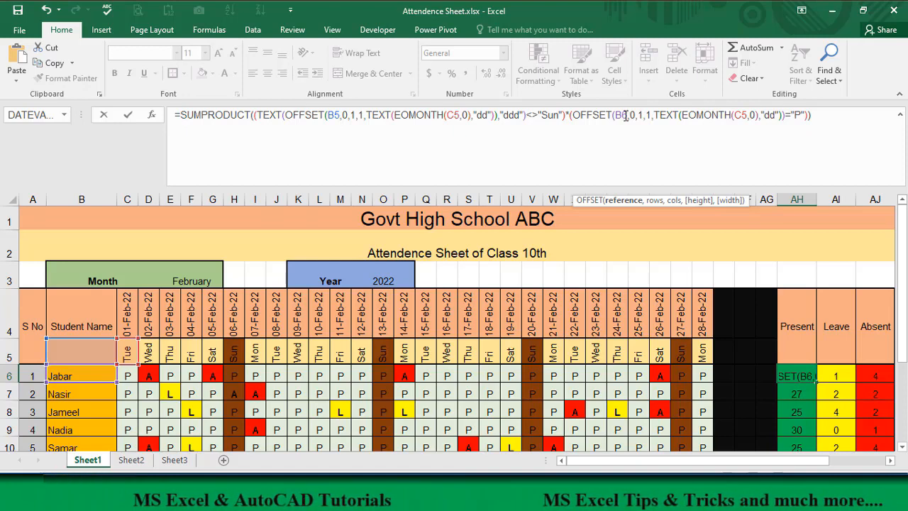
key("Return")
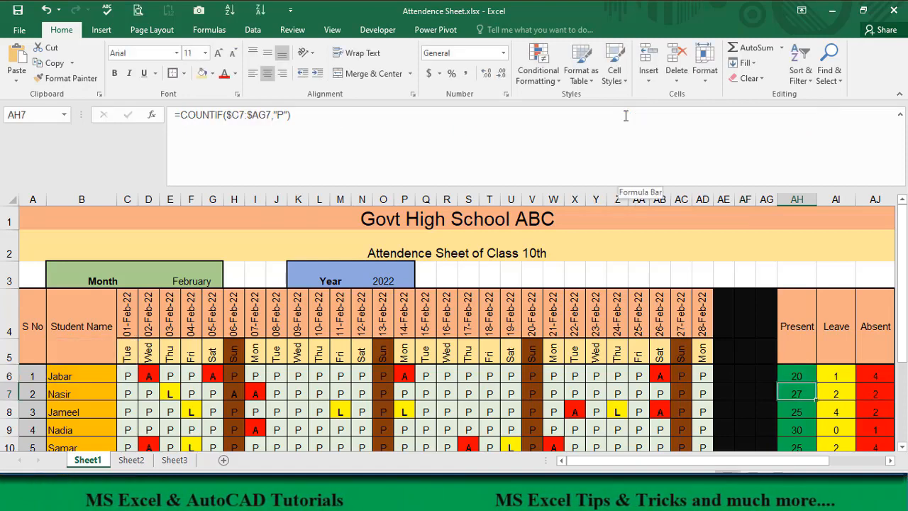
Test AH6's Present formula by setting the month in E3 to March, followed by January.
left_click(795, 376)
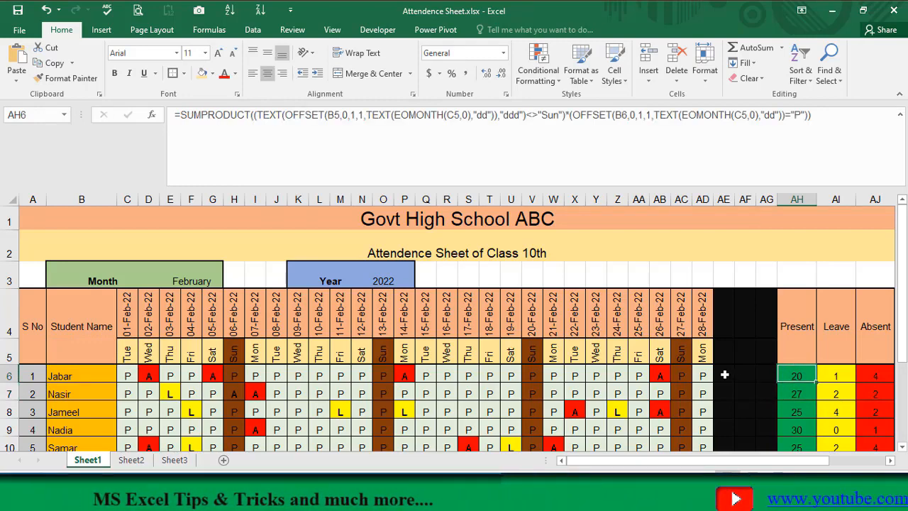
left_click(207, 275)
left_click(230, 282)
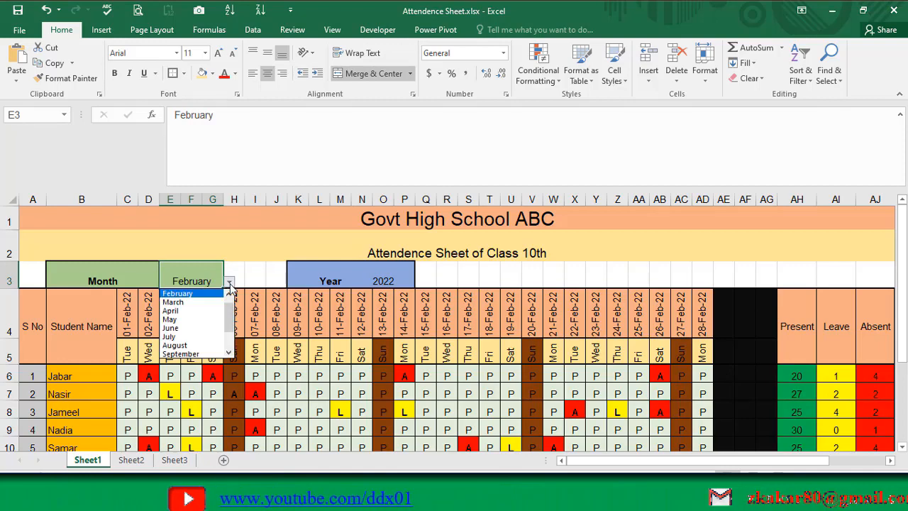
left_click(201, 307)
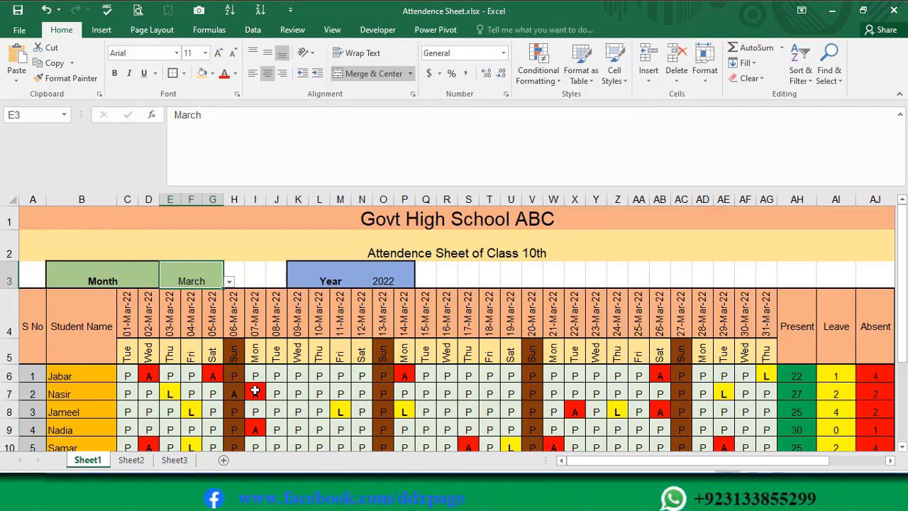
left_click(229, 282)
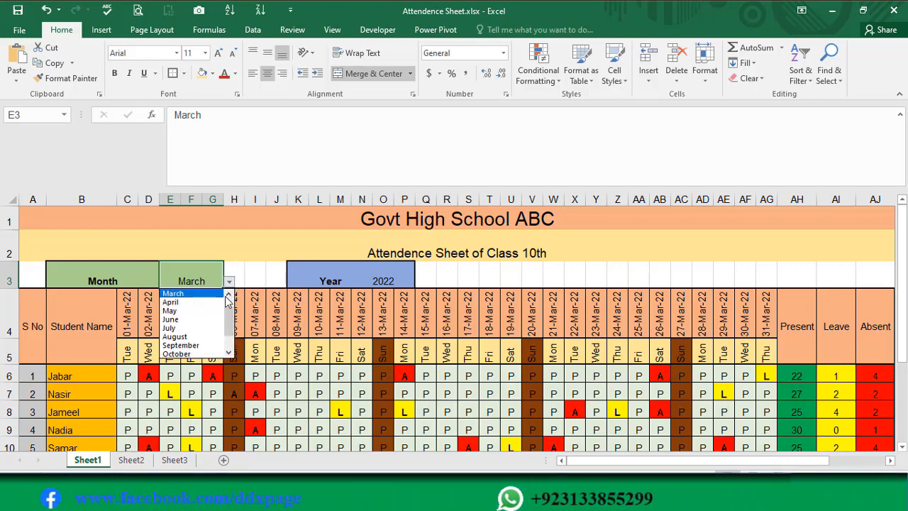
scroll(221, 301, "up", 2)
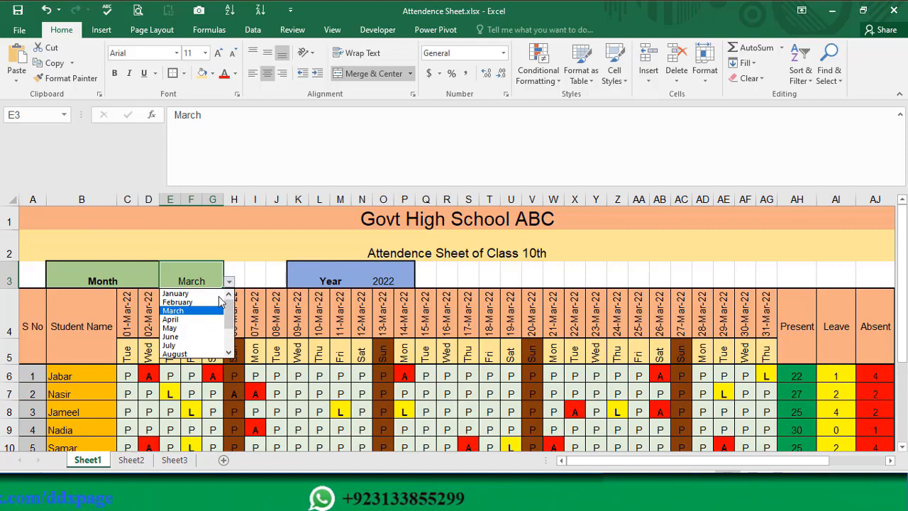
left_click(181, 293)
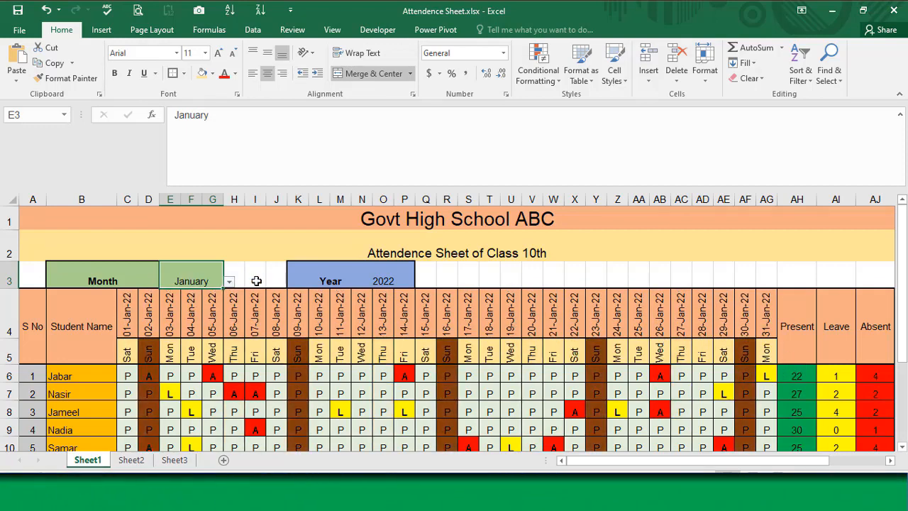
Set the month in E3 to August and inspect the first student's Present, Leave and Absent formulas.
left_click(229, 282)
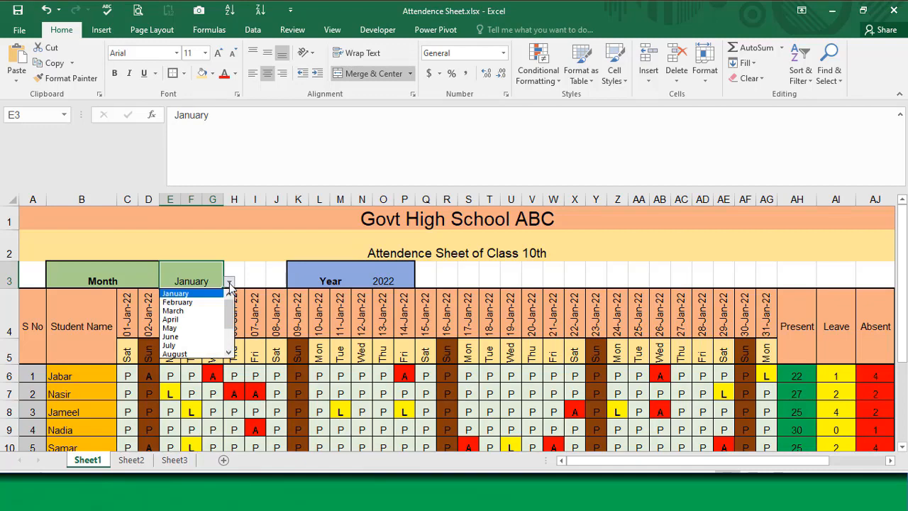
left_click(193, 354)
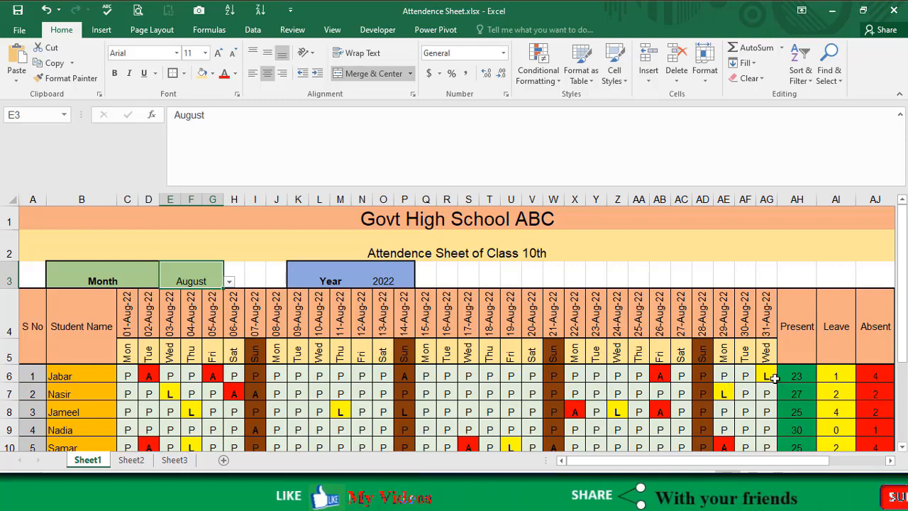
left_click(799, 378)
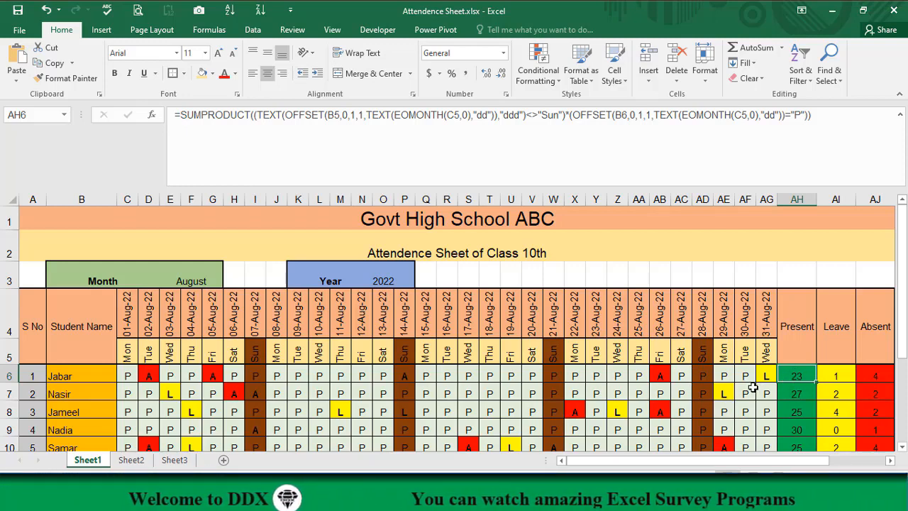
left_click(836, 374)
left_click(873, 375)
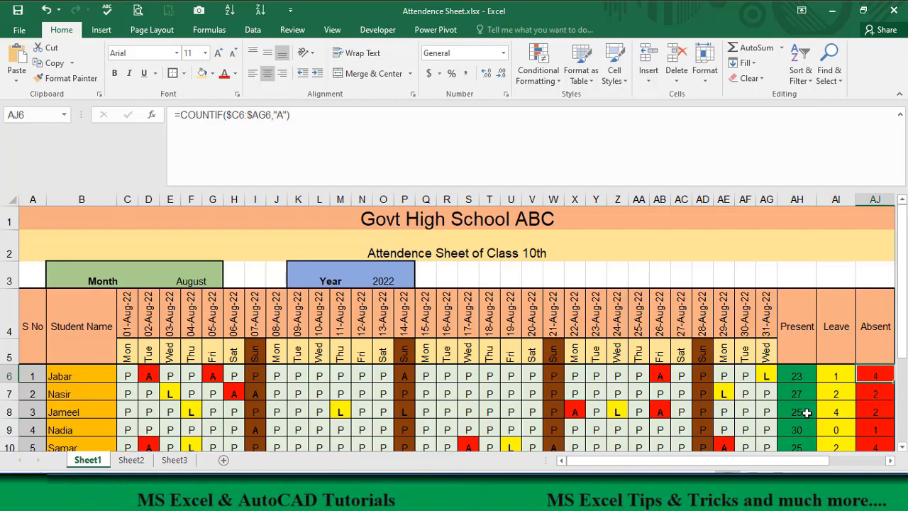
Make the first OFFSET's B5 reference and both EOMONTH C5 references absolute in AH6's formula, as $B$5 and $C$5.
left_click(791, 374)
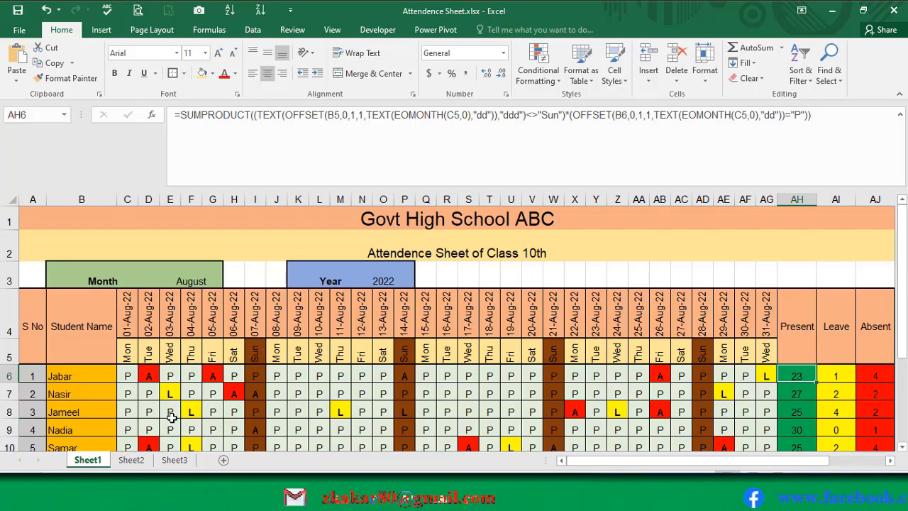
left_click(334, 114)
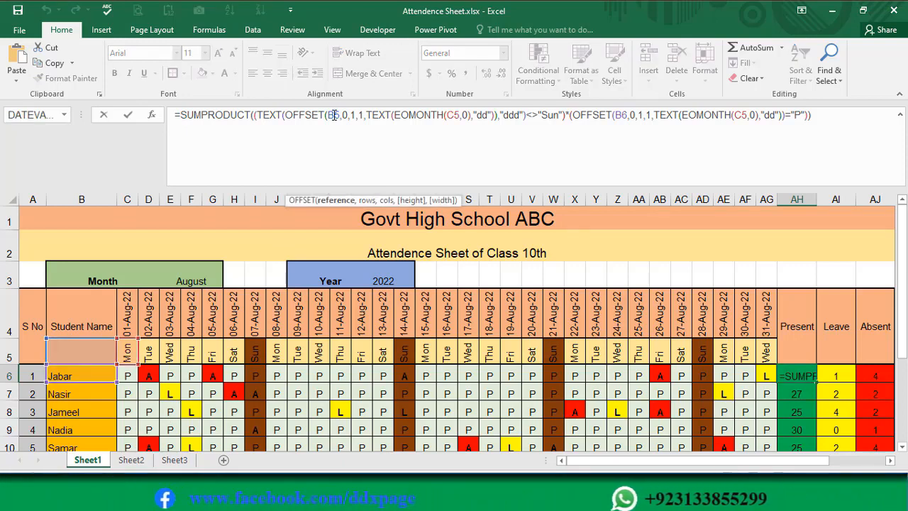
key("F4")
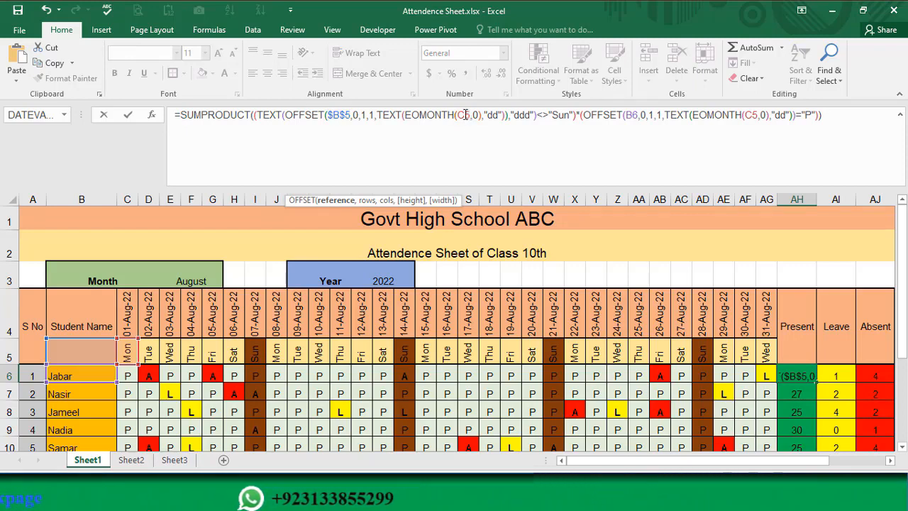
left_click(465, 115)
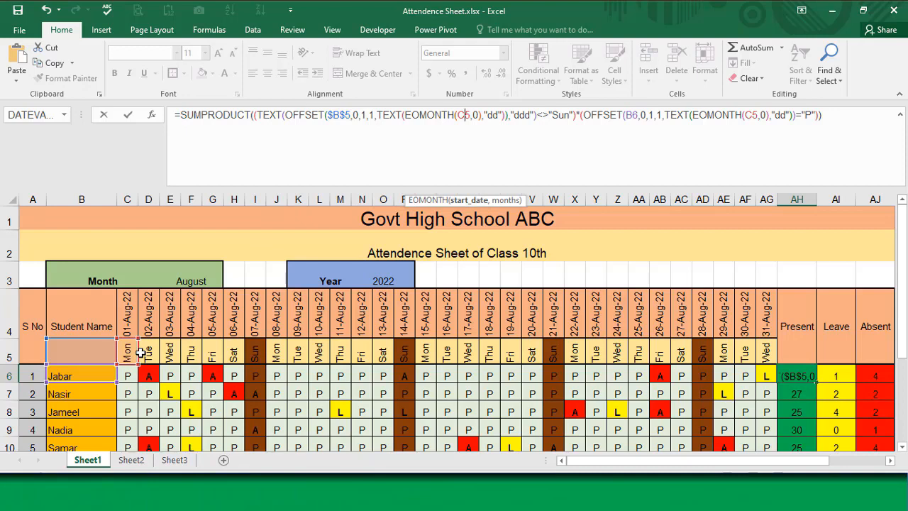
key("F4")
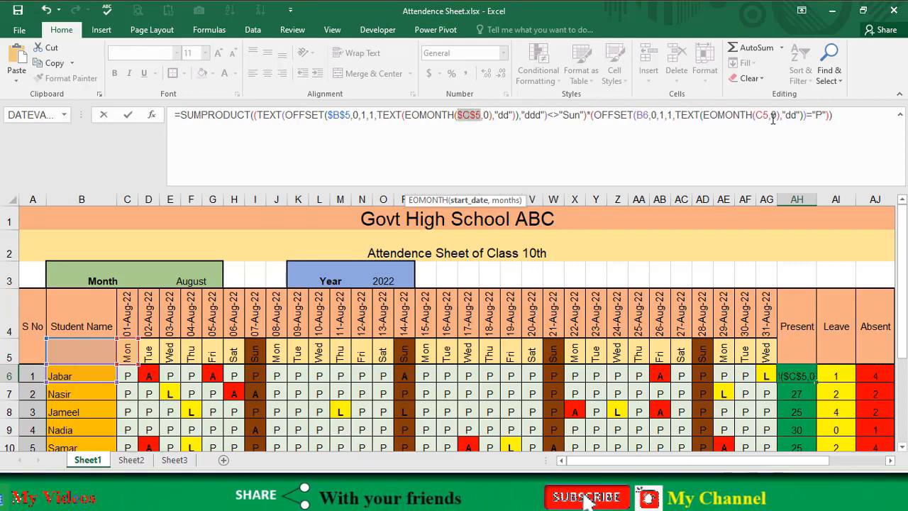
left_click(764, 115)
key("F4")
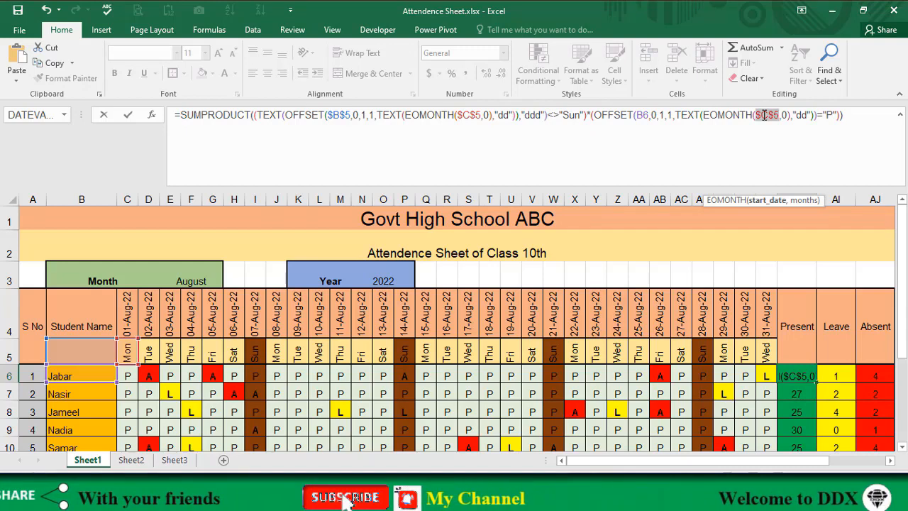
key("Return")
key("Up")
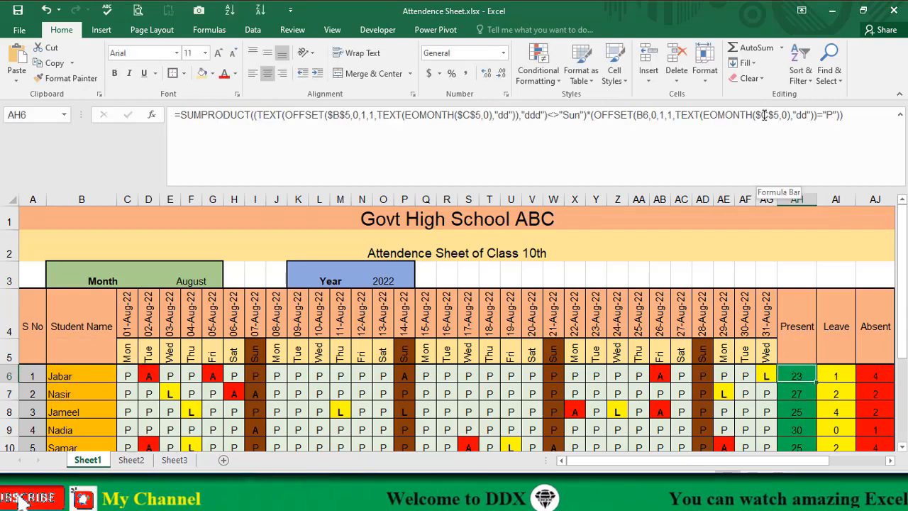
Copy the full text of the SUMPRODUCT formula in AH6.
left_click(852, 117)
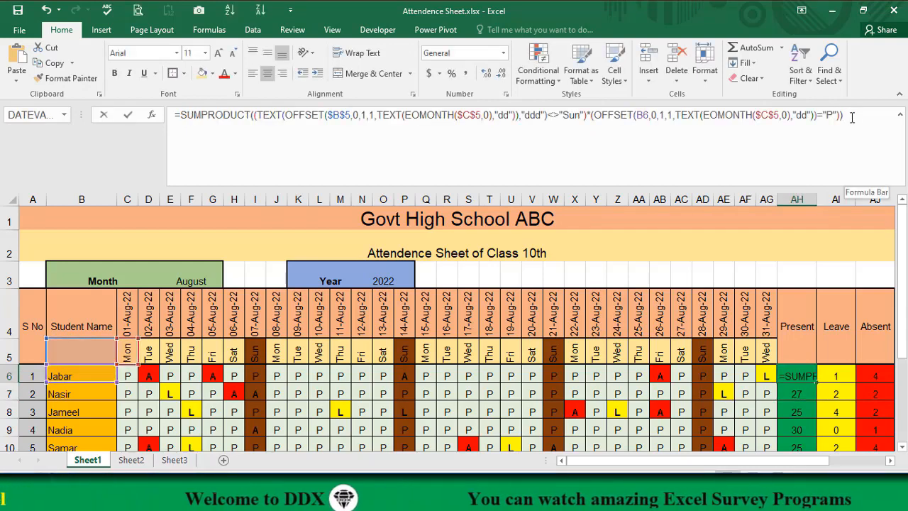
key("shift+Left")
key("shift+Left")
key("shift+Left")
key("shift+Left")
key("shift+Left")
key("shift+Left")
key("shift+Left")
key("shift+Left")
key("shift+Left")
key("shift+Left")
key("shift+Left")
key("shift+Left")
key("shift+Left")
key("shift+Left")
key("shift+Left")
key("shift+Left")
key("shift+Left")
key("shift+Left")
key("shift+Left")
key("shift+Left")
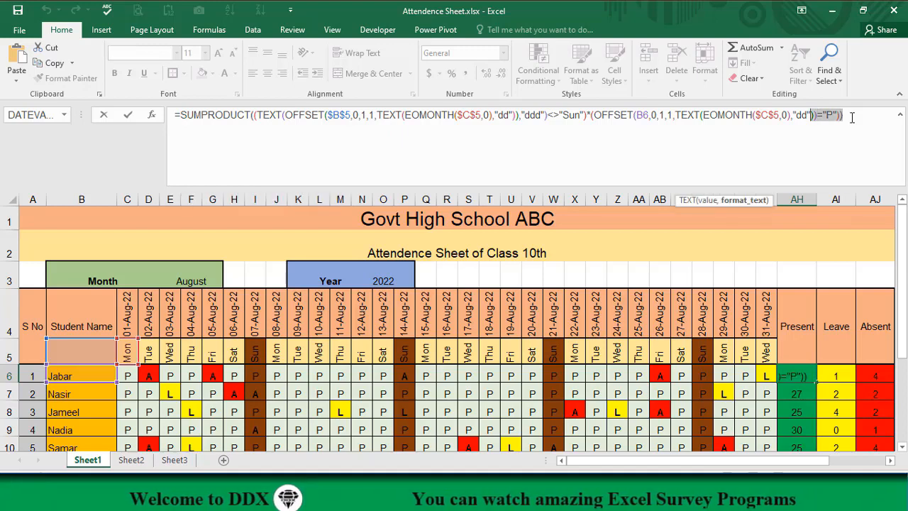
key("shift+Left")
key("shift+Left")
key("shift+Left")
key("shift+Left")
key("shift+Left")
key("shift+Left")
key("shift+Left")
key("shift+Left")
key("shift+Left")
key("shift+Left")
key("shift+Left")
key("shift+Left")
key("shift+Left")
key("shift+Left")
key("shift+Left")
key("shift+Left")
key("shift+Left")
key("shift+Left")
key("shift+Left")
key("shift+Left")
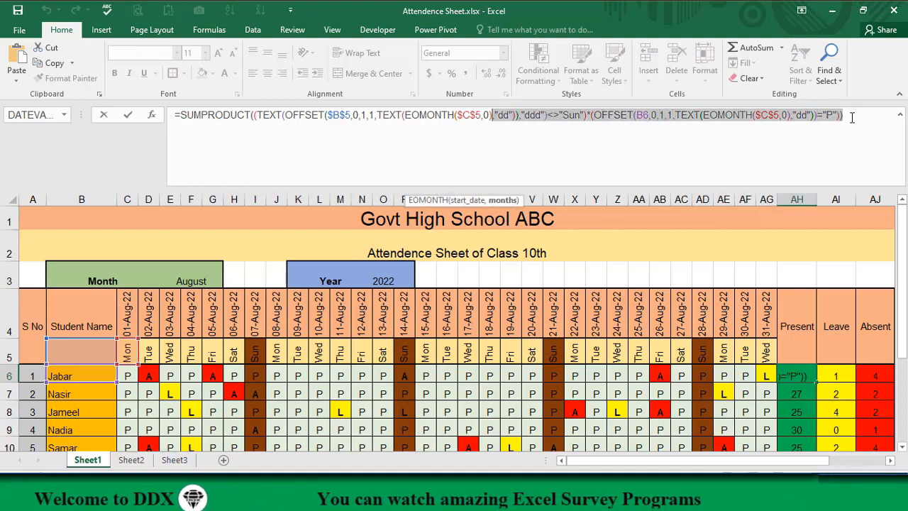
key("shift+Left")
key("shift+Left")
key("shift+Left")
key("shift+Left")
key("shift+Left")
key("shift+Left")
key("shift+Left")
key("shift+Left")
key("shift+Left")
key("shift+Left")
key("shift+Left")
key("shift+Left")
key("shift+Left")
key("shift+Left")
key("shift+Left")
key("shift+Left")
key("shift+Left")
key("shift+Left")
key("shift+Left")
key("shift+Left")
key("ctrl+c")
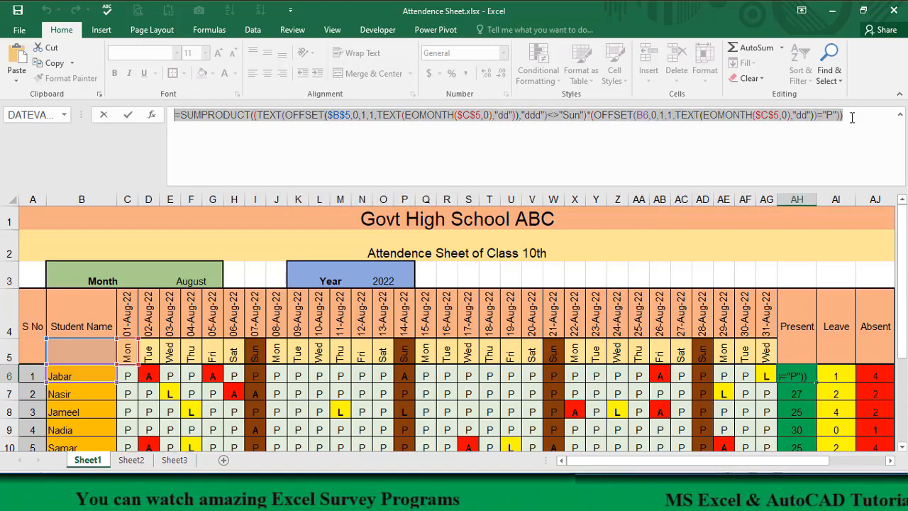
key("Return")
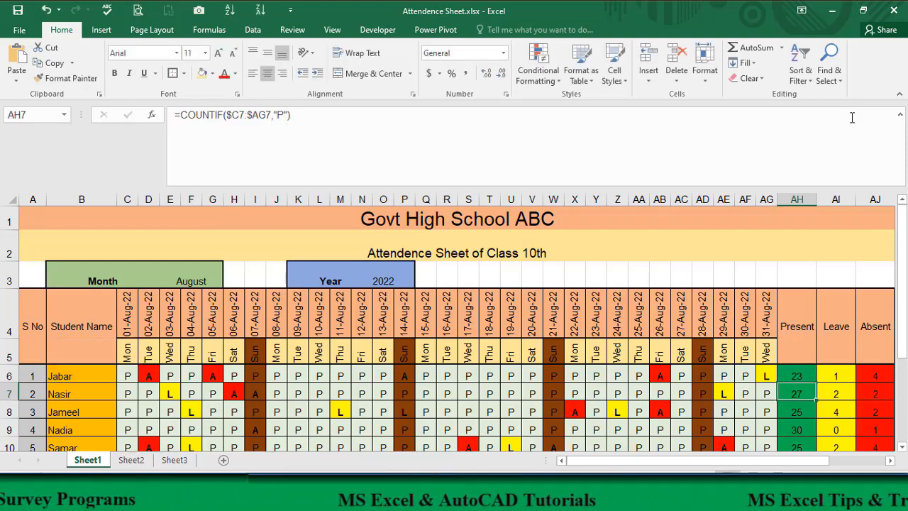
Replace the COUNTIF formula in AI6 with the copied SUMPRODUCT formula, changing its criterion to "L" to count leave.
key("Up")
key("Right")
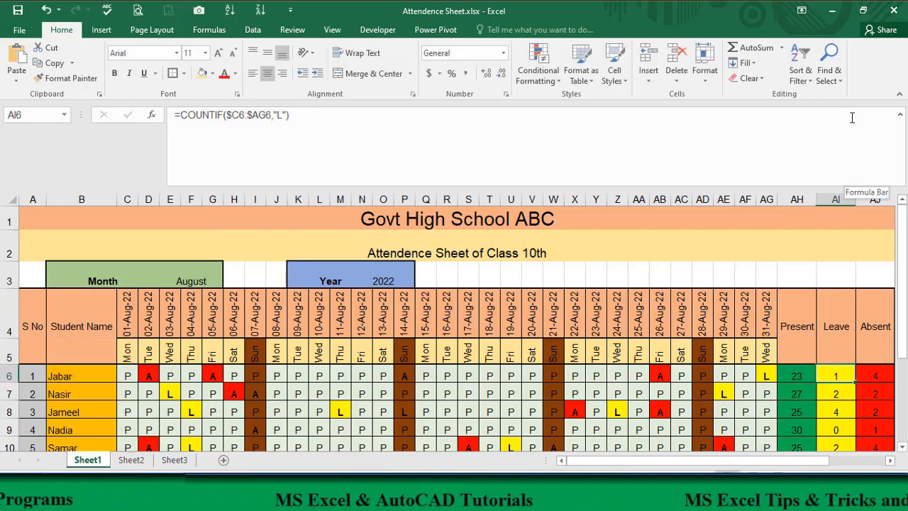
left_click(330, 119)
key("BackSpace")
key("BackSpace")
key("BackSpace")
key("BackSpace")
key("BackSpace")
key("BackSpace")
key("BackSpace")
key("BackSpace")
key("BackSpace")
key("BackSpace")
key("BackSpace")
key("BackSpace")
key("BackSpace")
key("BackSpace")
key("BackSpace")
key("BackSpace")
key("BackSpace")
key("BackSpace")
key("BackSpace")
key("BackSpace")
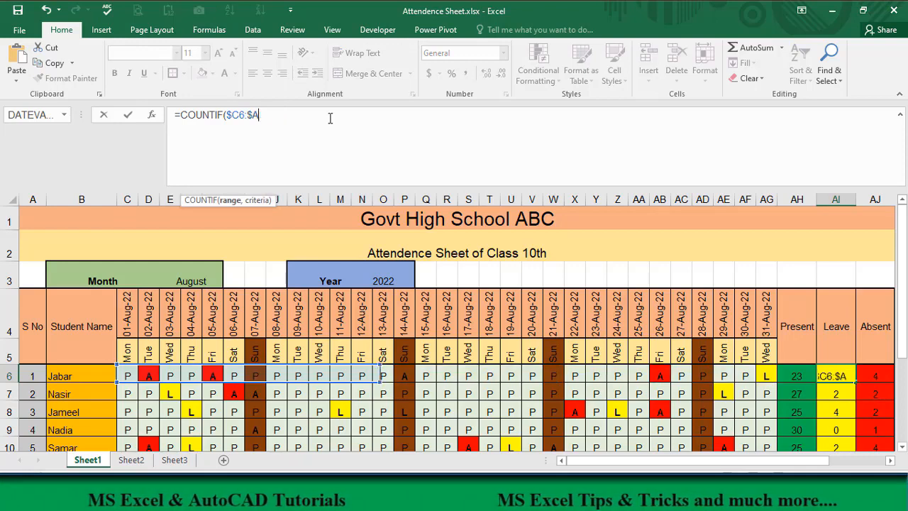
key("ctrl+v")
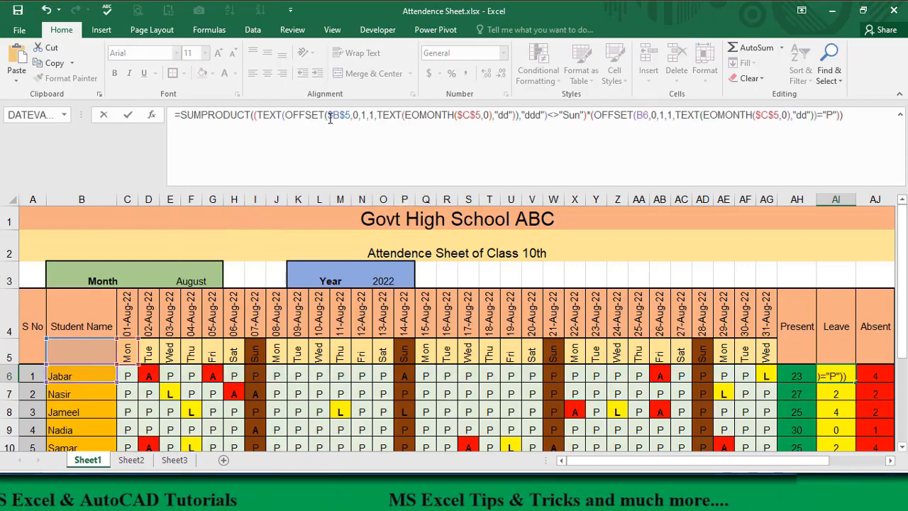
type("L")
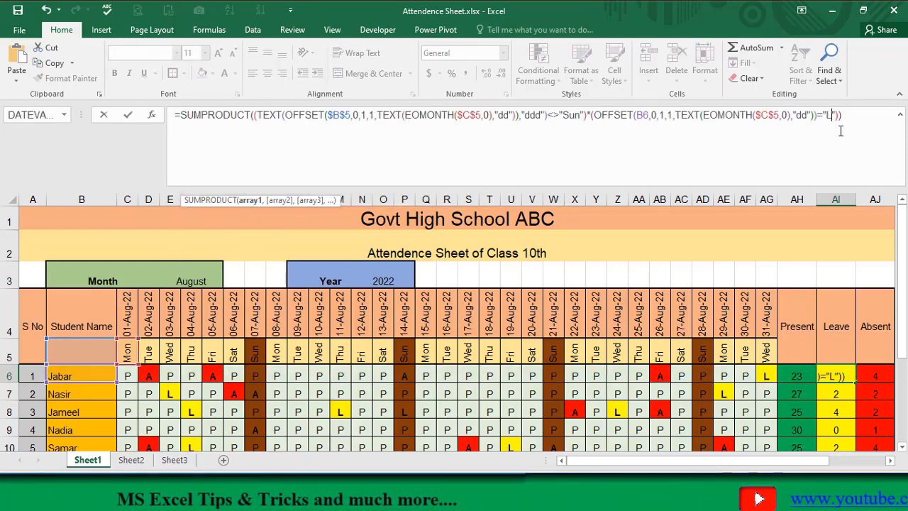
key("Return")
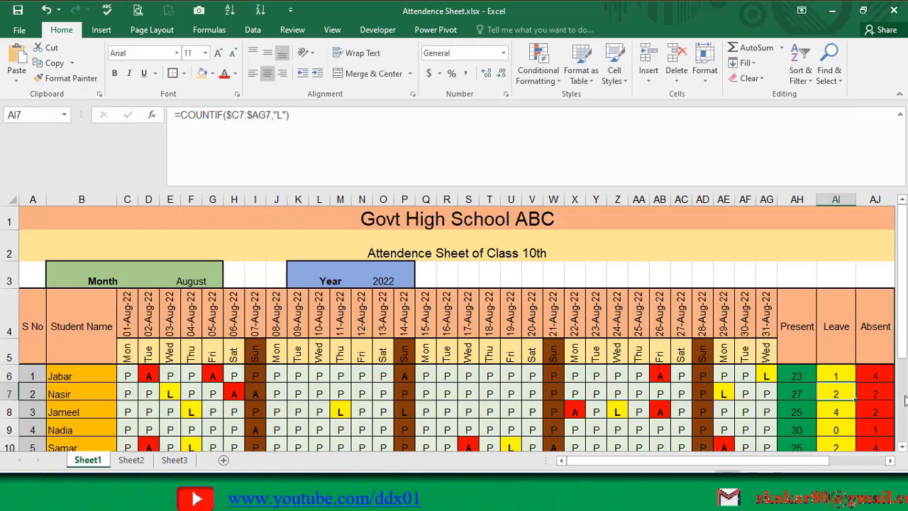
Replace the COUNTIF formula in AJ6 with the copied SUMPRODUCT formula, changing its criterion to "A" to count absences.
left_click(880, 376)
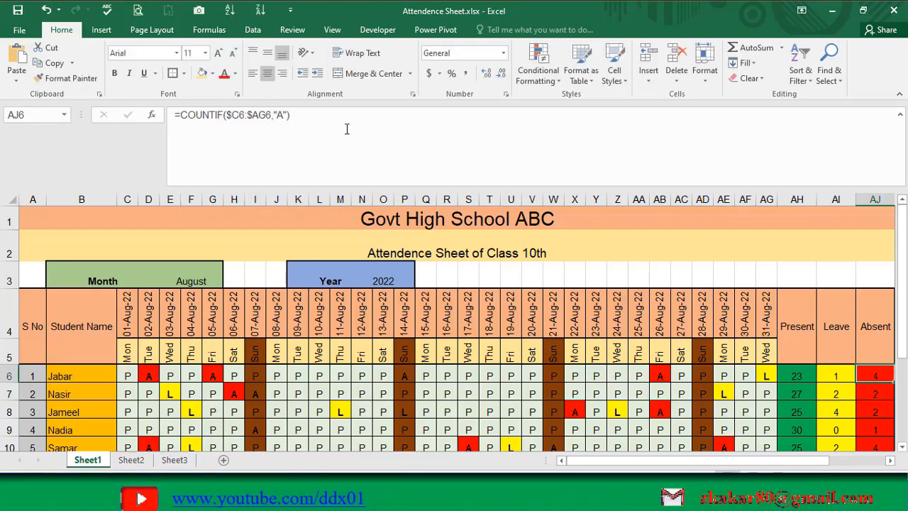
left_click(324, 119)
key("BackSpace")
key("BackSpace")
key("BackSpace")
key("BackSpace")
key("BackSpace")
key("BackSpace")
key("BackSpace")
key("BackSpace")
key("BackSpace")
key("BackSpace")
key("BackSpace")
key("BackSpace")
key("BackSpace")
key("BackSpace")
key("BackSpace")
key("BackSpace")
key("BackSpace")
key("BackSpace")
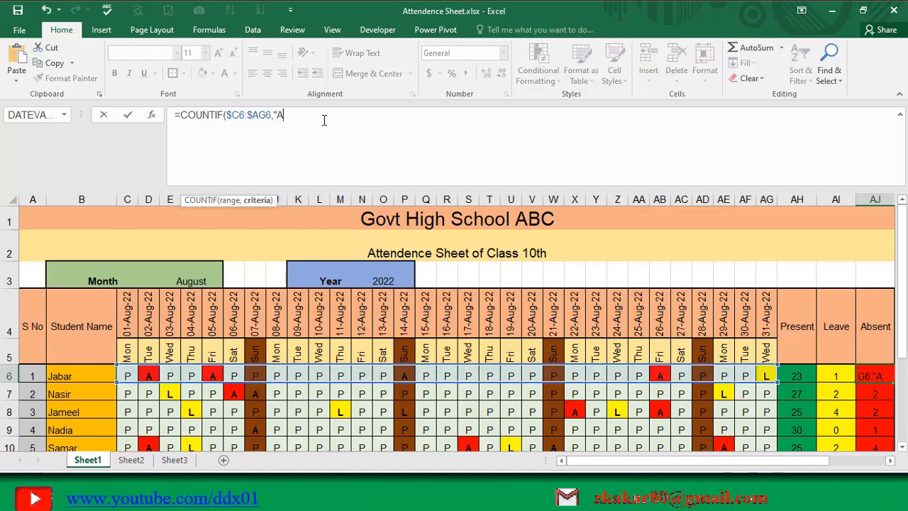
key("BackSpace")
key("BackSpace")
key("BackSpace")
key("BackSpace")
key("ctrl+v")
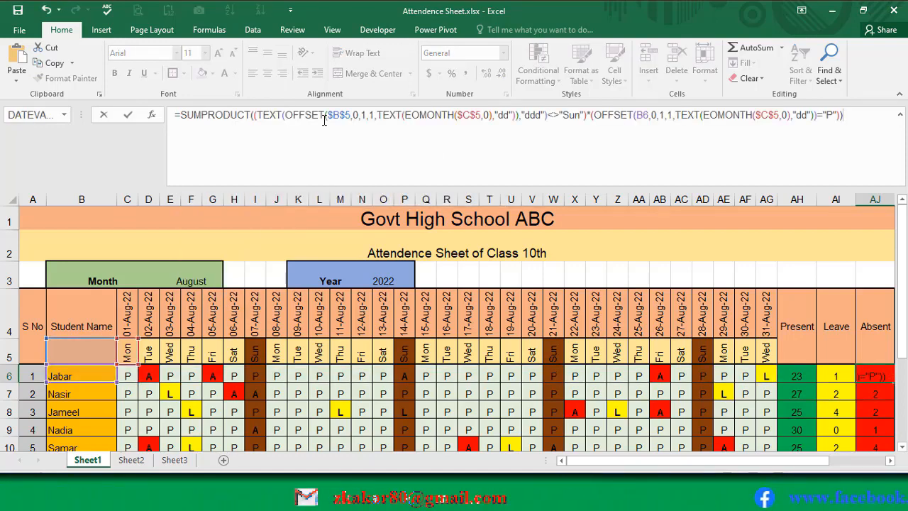
left_click(833, 116)
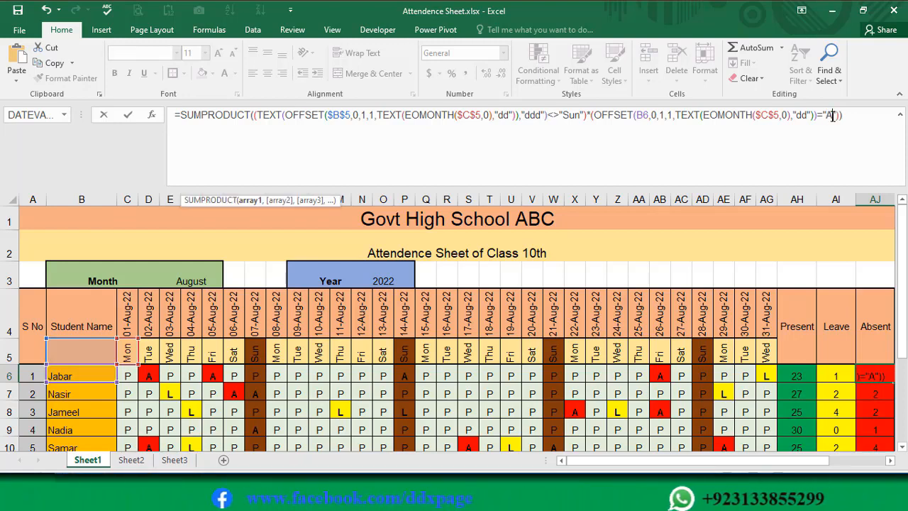
key("BackSpace")
type("A")
key("Return")
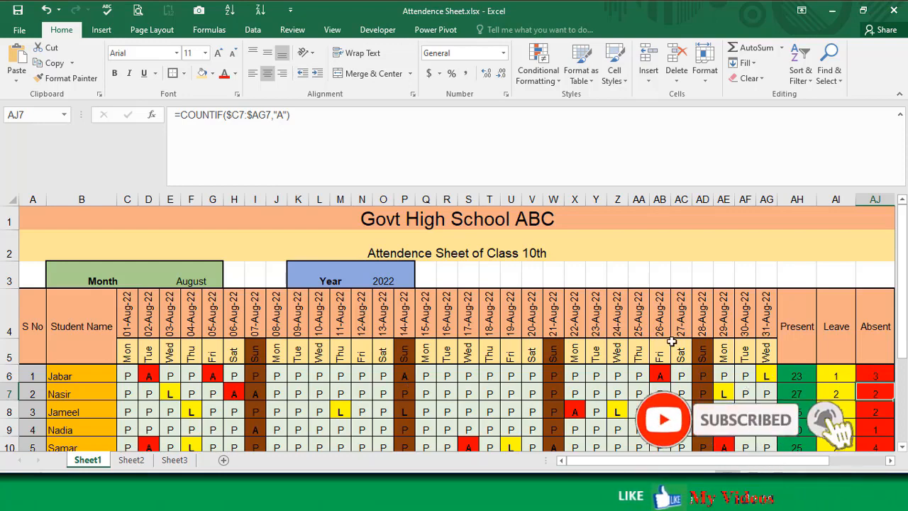
Set the month in E3 to June and inspect the first student's entry in the blacked-out cell AG6.
left_click(210, 269)
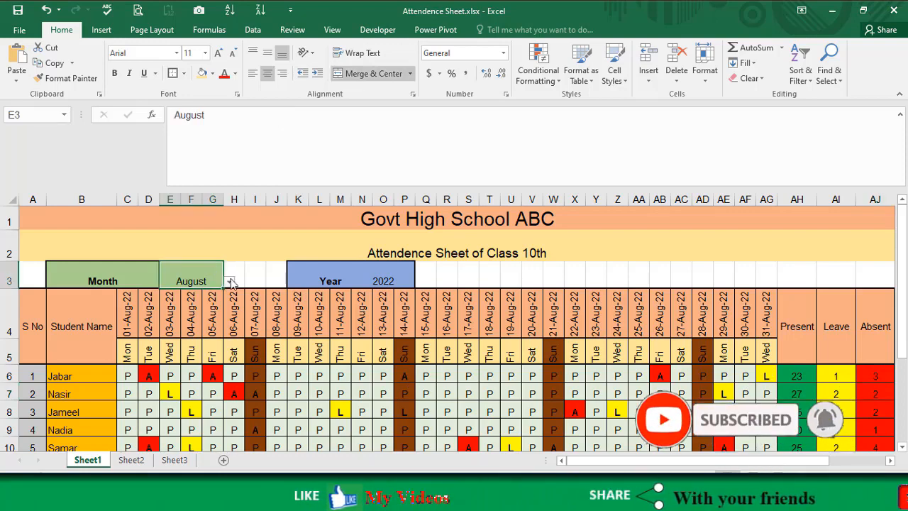
left_click(229, 281)
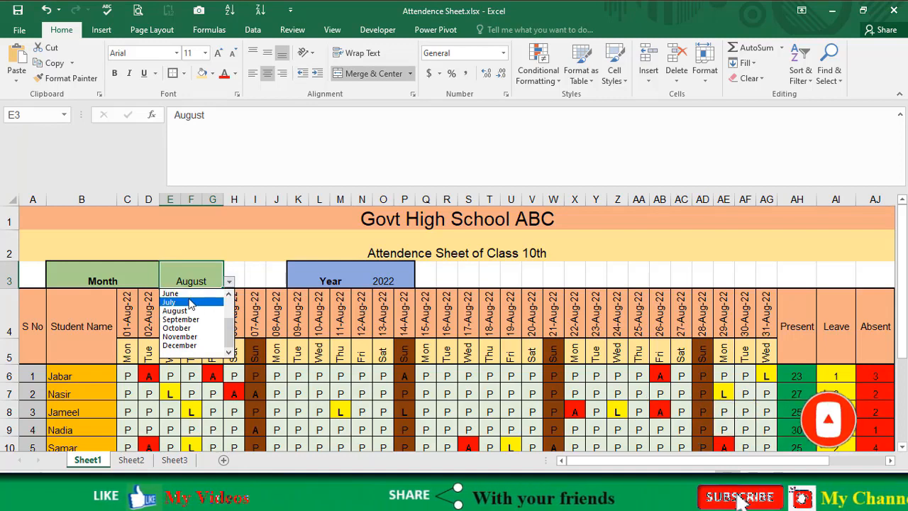
left_click(190, 294)
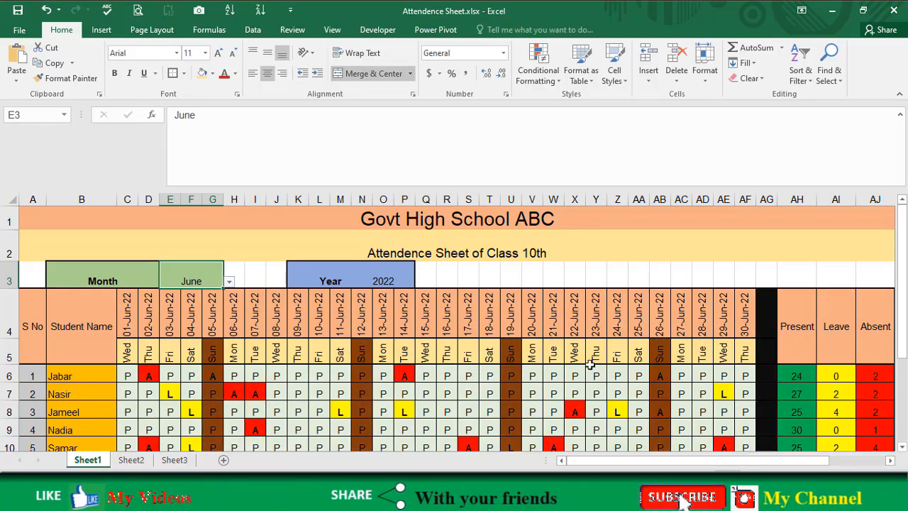
left_click(767, 375)
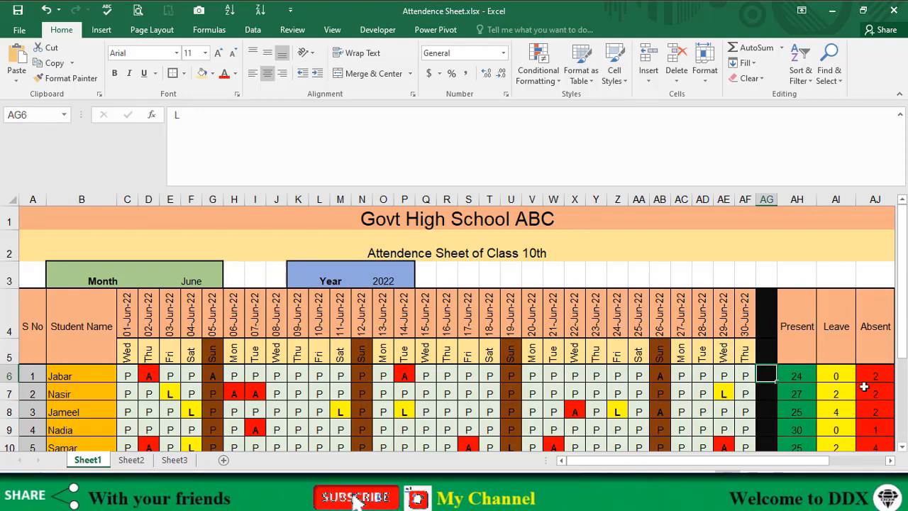
Fill AH6's Present formula into AH6:AH15 for all students.
left_click(799, 377)
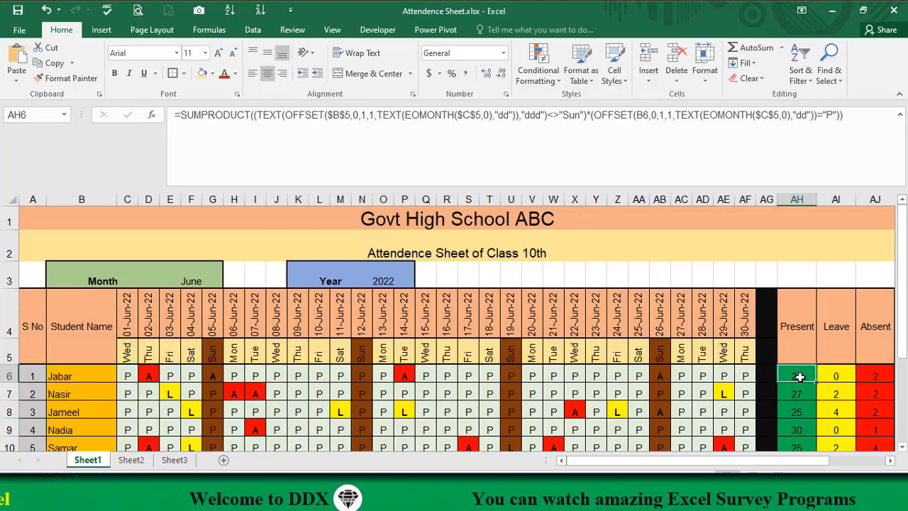
mouse_move(800, 376)
left_mouse_down()
mouse_move(800, 439)
mouse_move(799, 378)
left_mouse_up()
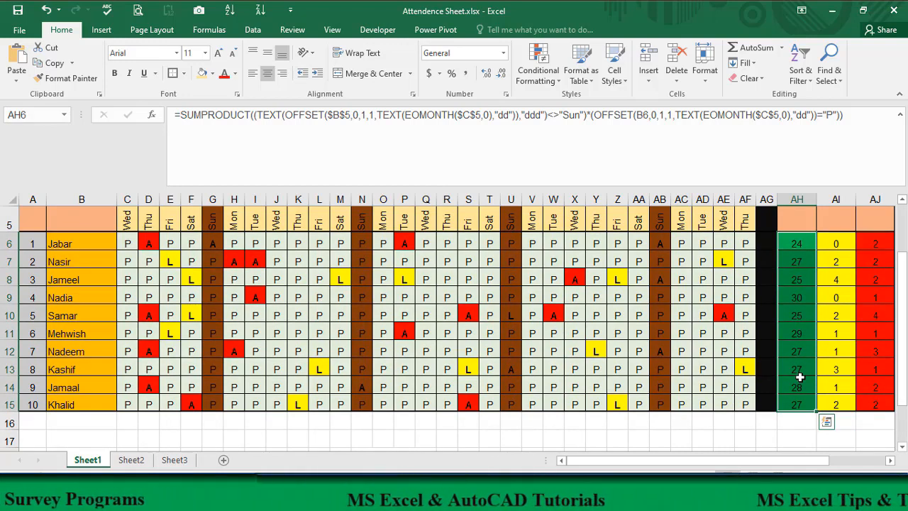
key("F2")
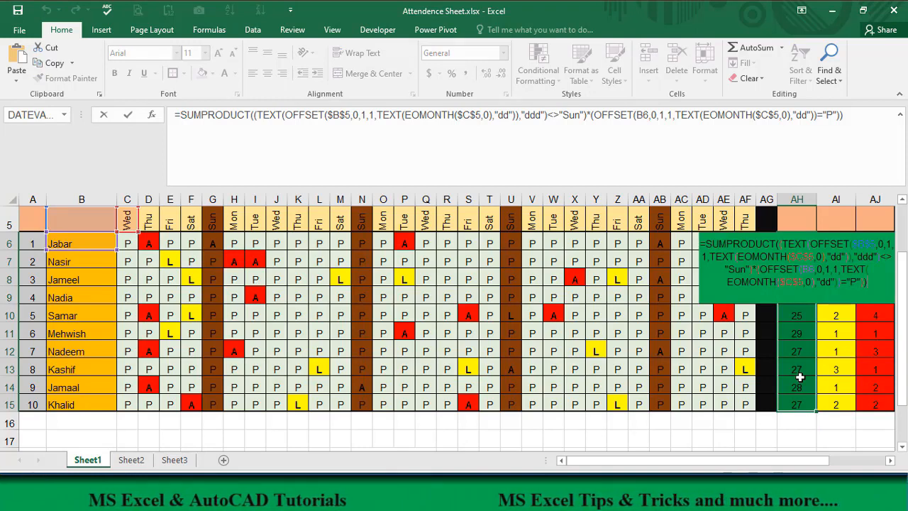
key("ctrl+Return")
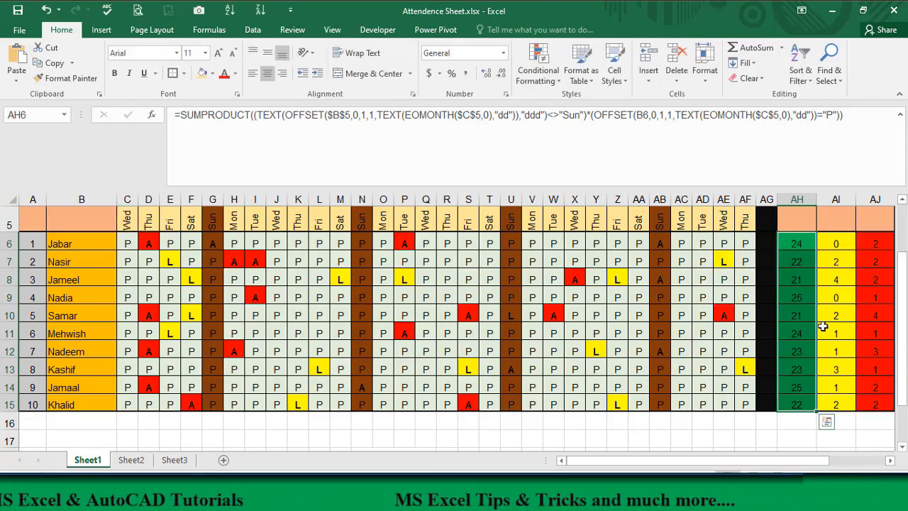
Fill AI6's Leave formula into AI6:AI15 for all students.
left_click(832, 244)
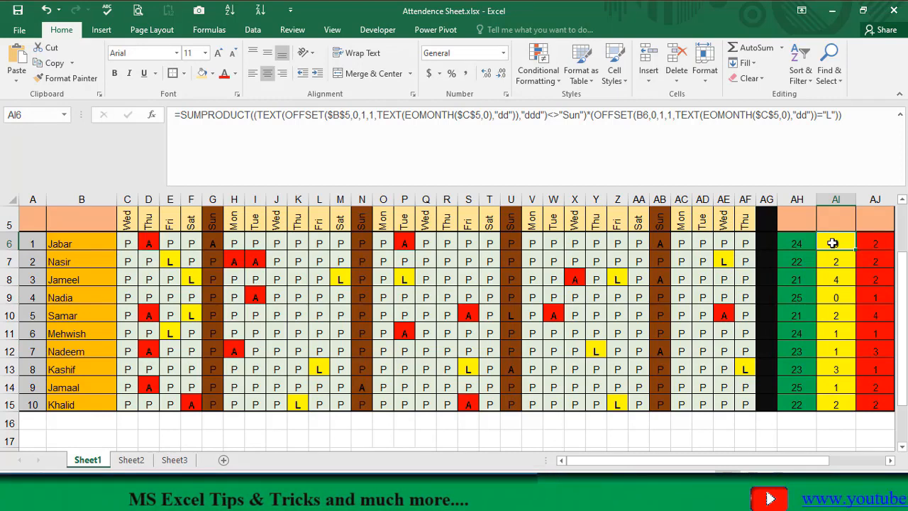
key("shift+Down")
key("shift+Down")
key("shift+Down")
key("shift+Down")
key("shift+Down")
key("shift+Down")
key("shift+Down")
key("shift+Down")
key("shift+Down")
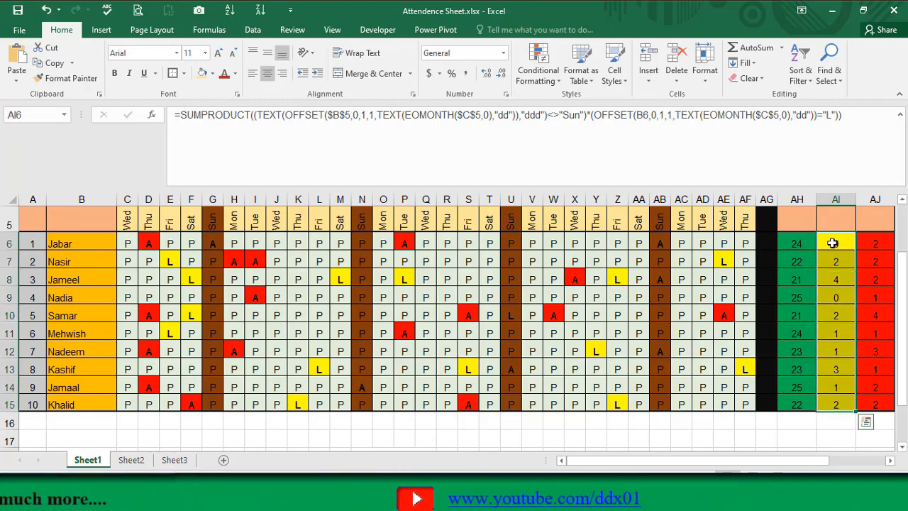
key("F2")
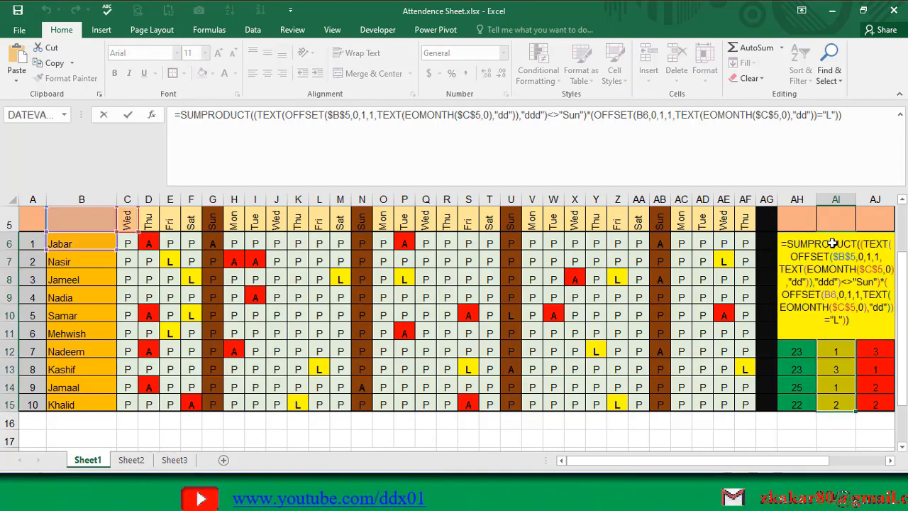
key("alt")
key("alt")
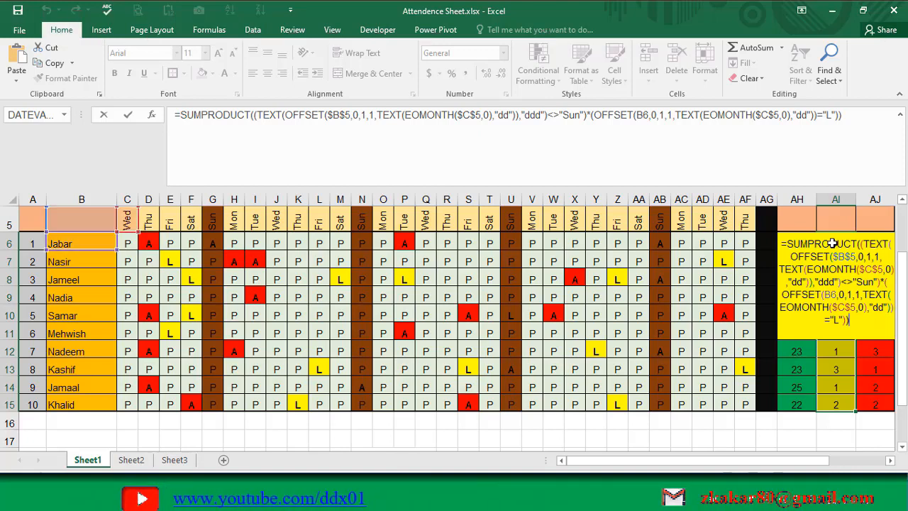
key("ctrl+Return")
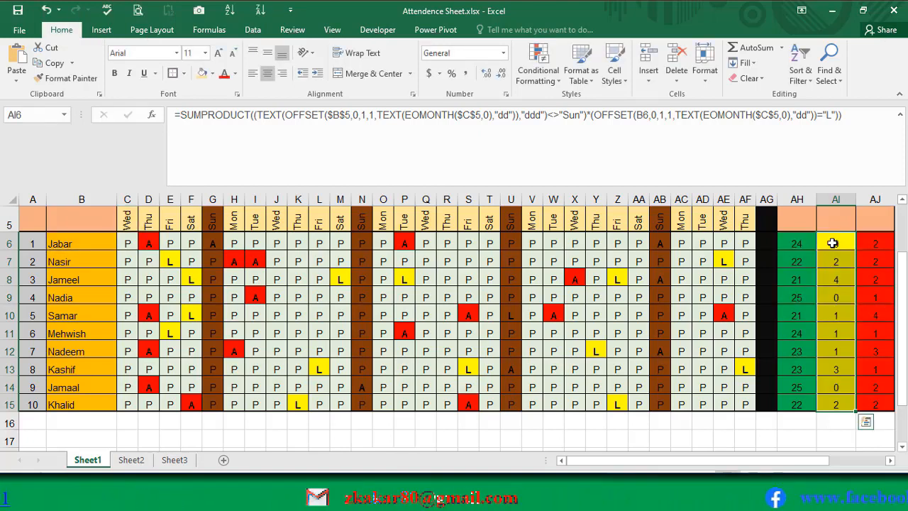
Fill AJ6's Absent formula into AJ6:AJ15 for all students.
key("Right")
key("shift+Down")
key("shift+Down")
key("shift+Down")
key("shift+Down")
key("shift+Down")
key("shift+Down")
key("shift+Down")
key("shift+Down")
key("shift+Down")
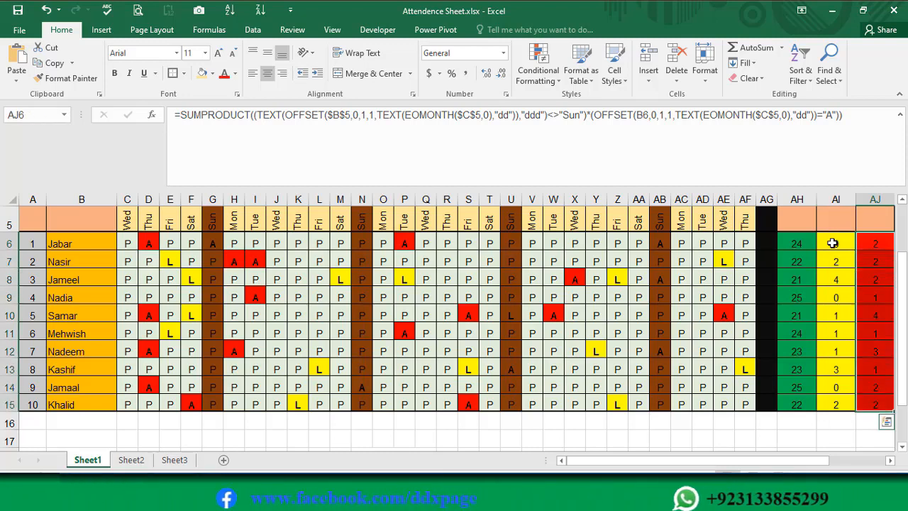
key("F2")
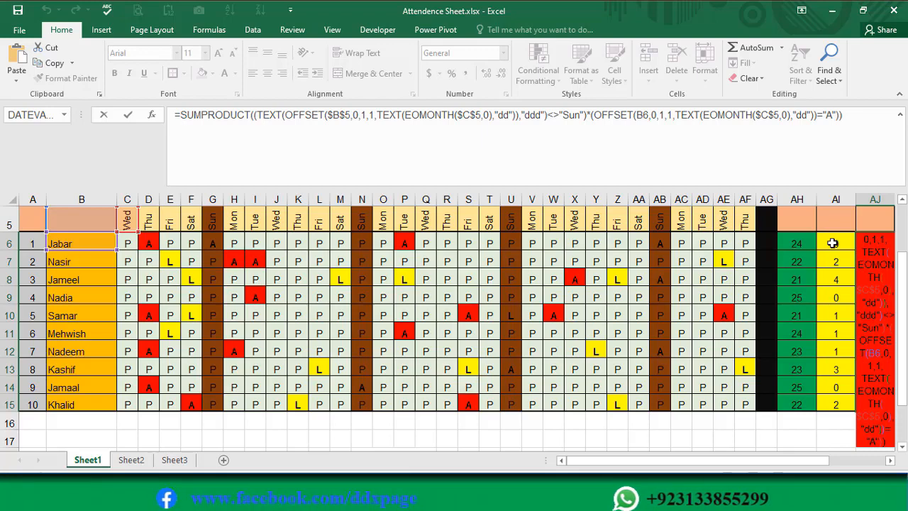
key("ctrl+Return")
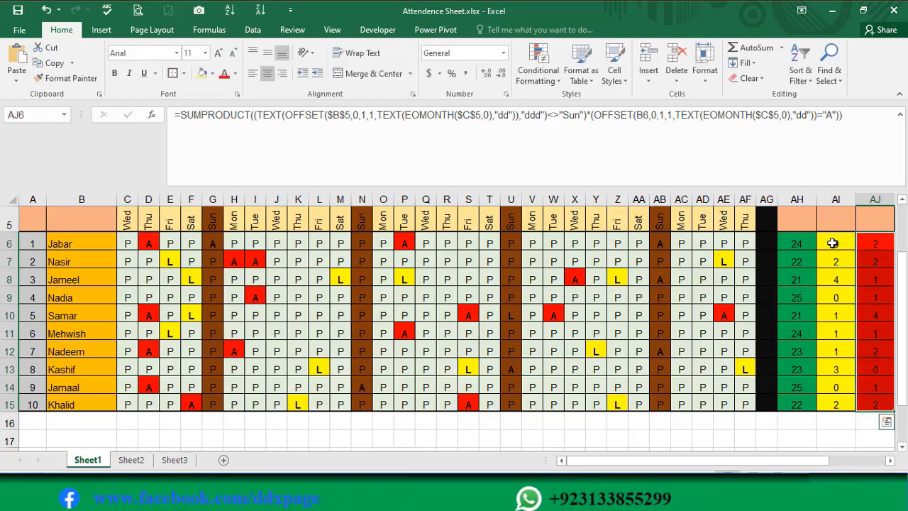
Check the first student's Present formula in AH6 against the weekday entry in P6 and the Sunday entry in G6.
left_click(832, 243)
key("Up")
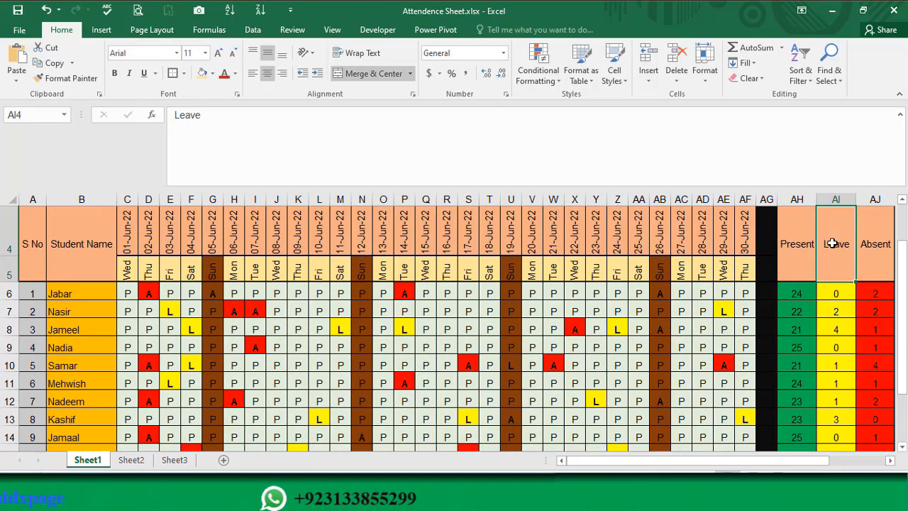
left_click(797, 291)
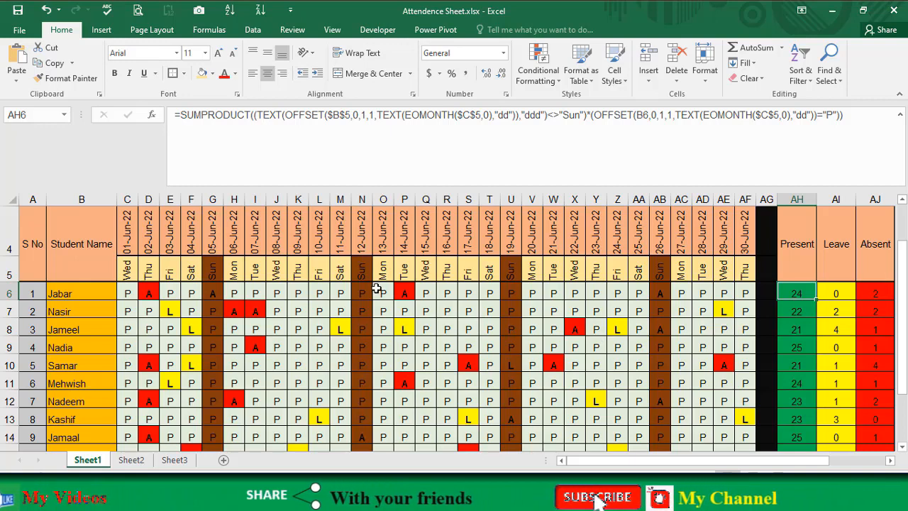
left_click(404, 293)
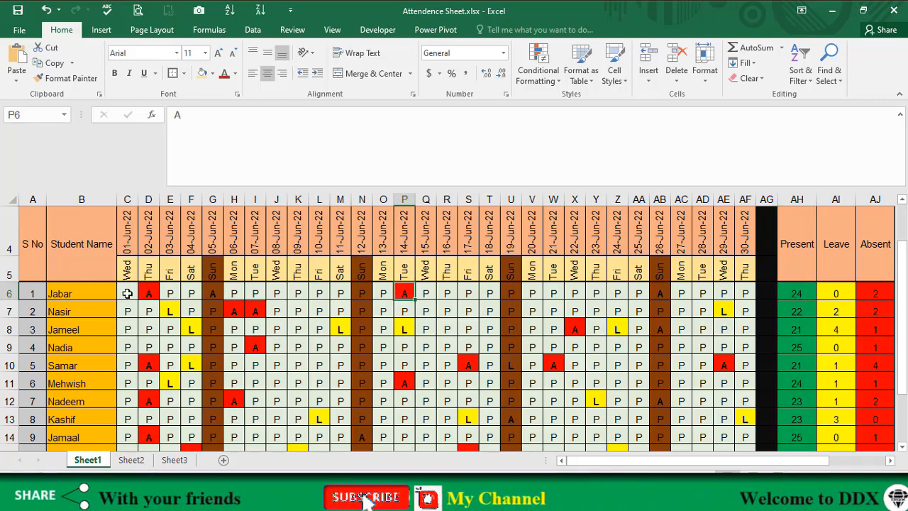
left_click(214, 290)
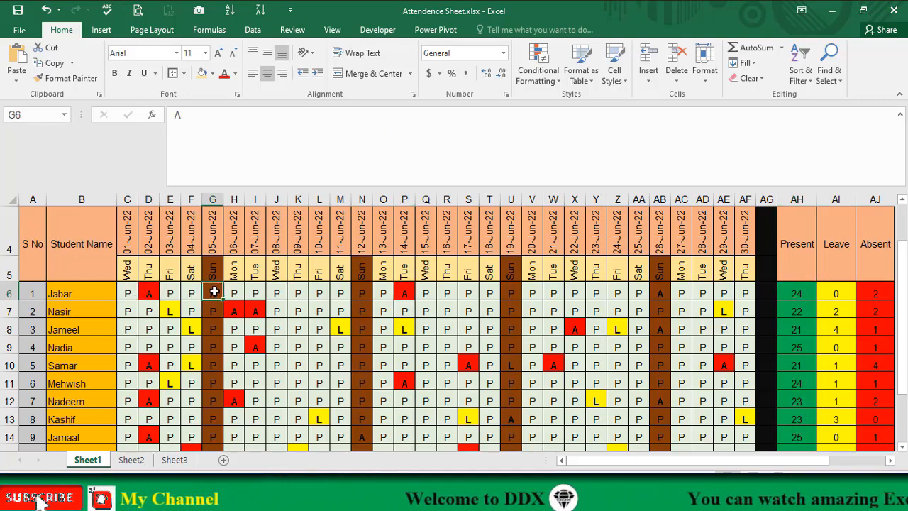
Check the first student's Sunday entry in AB6 against the Present count.
left_click(662, 292)
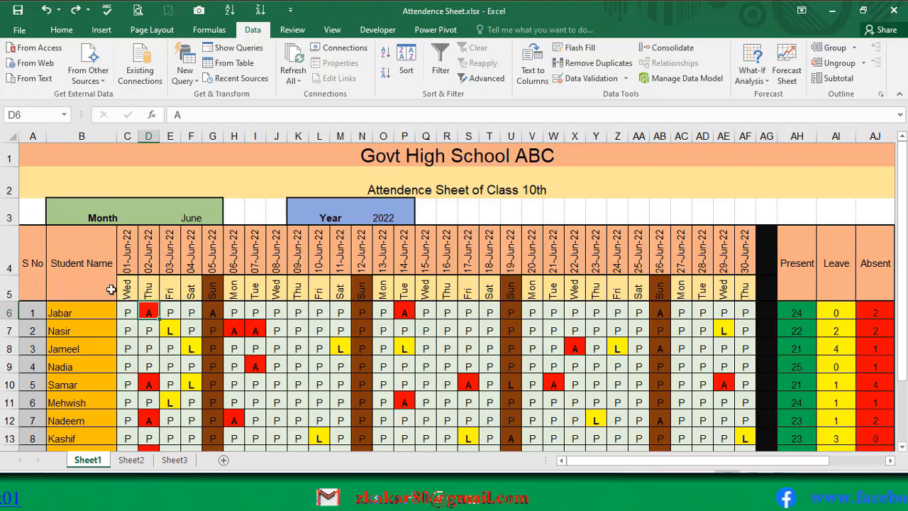
Start a data validation rule on attendance cells C6:AG15 that allows only a text length equal to a given length.
left_click(128, 289)
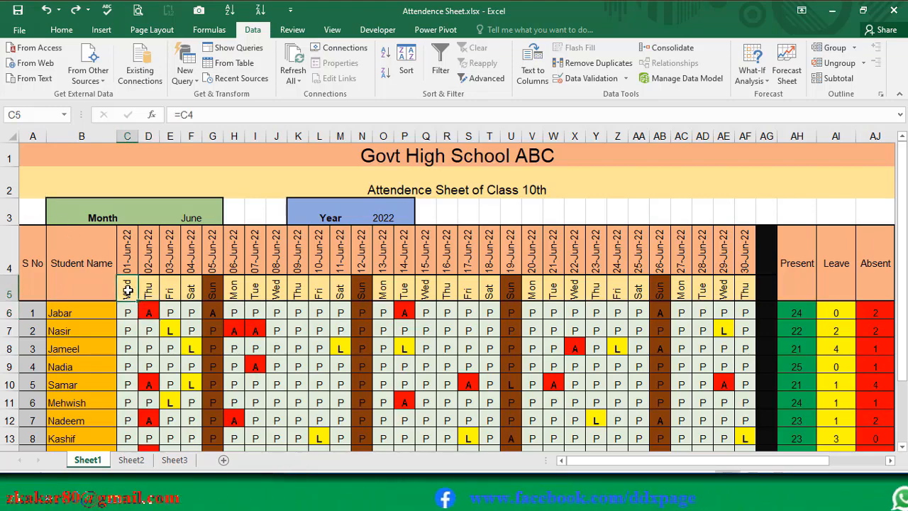
key("Down")
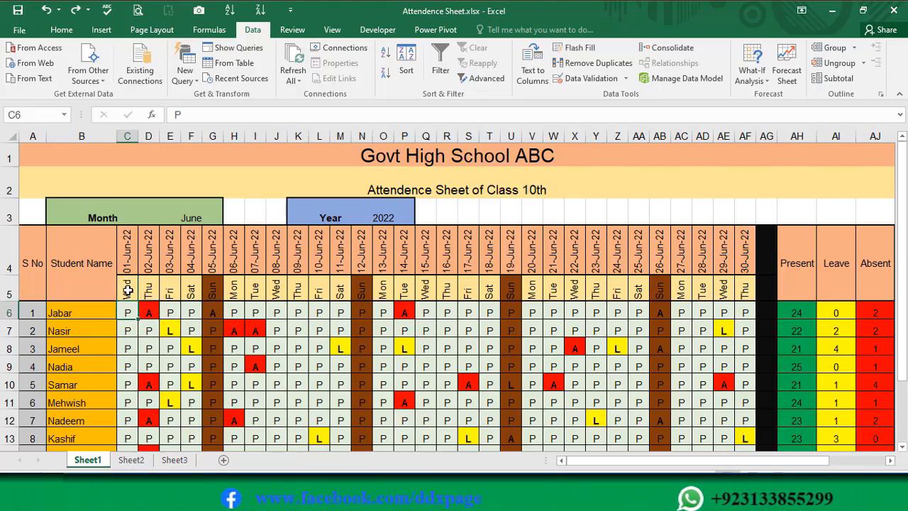
key("shift+Right")
key("shift+Right")
key("shift+Right")
key("shift+Right")
key("shift+Right")
key("shift+Right")
key("shift+Right")
key("shift+Right")
key("shift+Right")
key("shift+Right")
key("shift+Right")
key("shift+Right")
key("shift+Right")
key("shift+Right")
key("shift+Right")
key("shift+Right")
key("shift+Right")
key("shift+Right")
key("shift+Right")
key("shift+Right")
key("shift+Right")
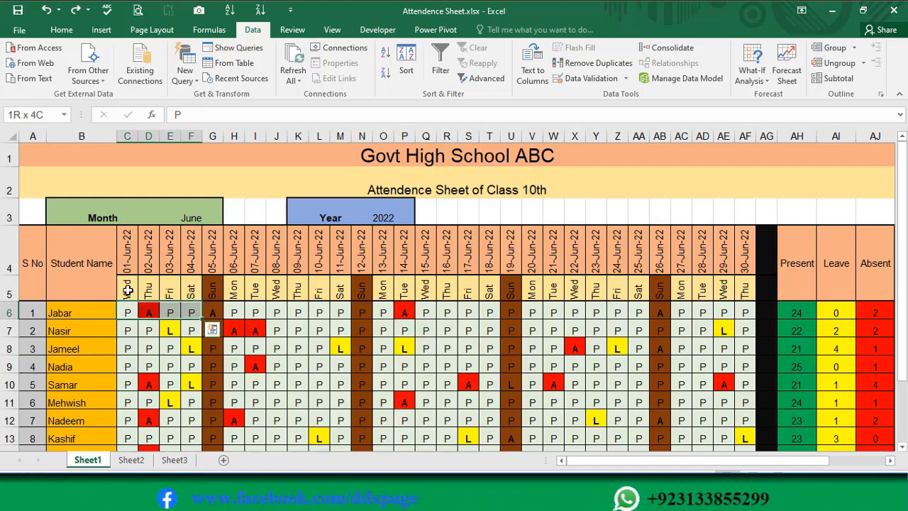
scroll(130, 257, "down", 1)
key("shift+Right")
key("shift+Right")
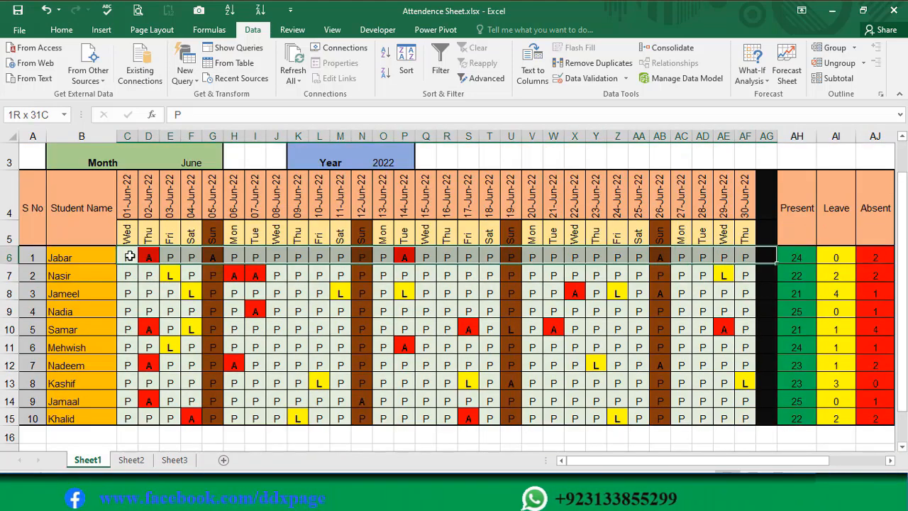
key("shift+Down")
key("shift+Down")
key("shift+Down")
key("shift+Down")
key("shift+Down")
key("shift+Down")
key("shift+Down")
key("shift+Down")
key("shift+Down")
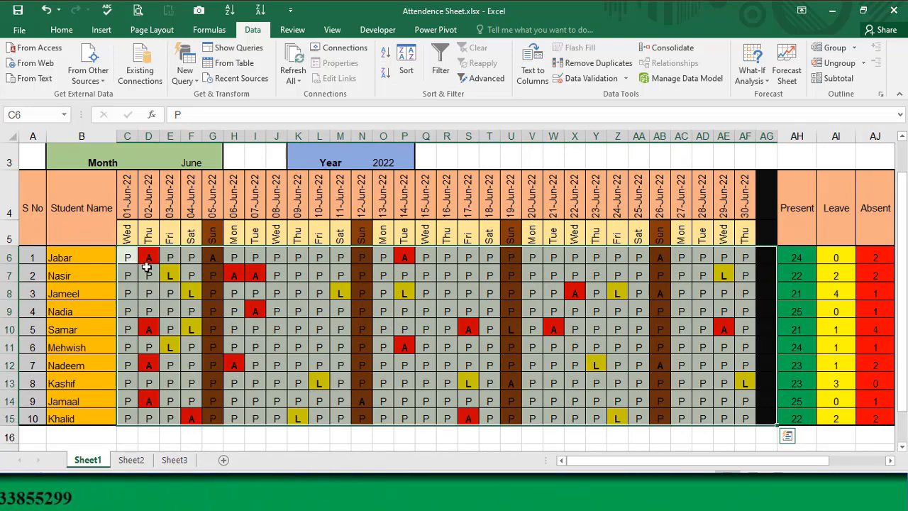
left_click(577, 79)
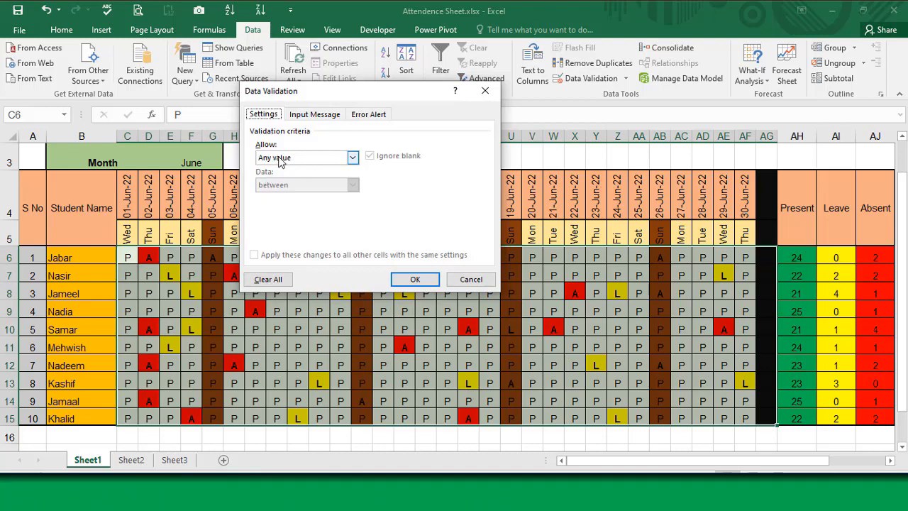
left_click(279, 159)
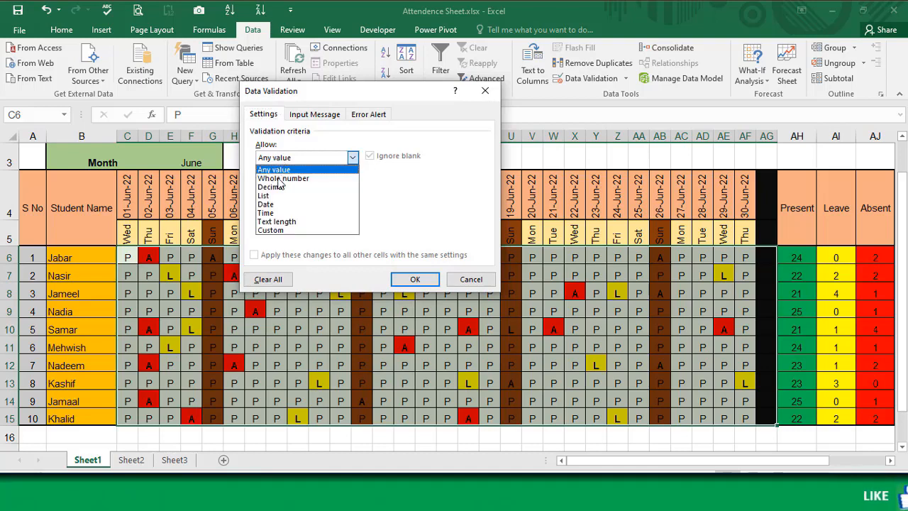
left_click(275, 222)
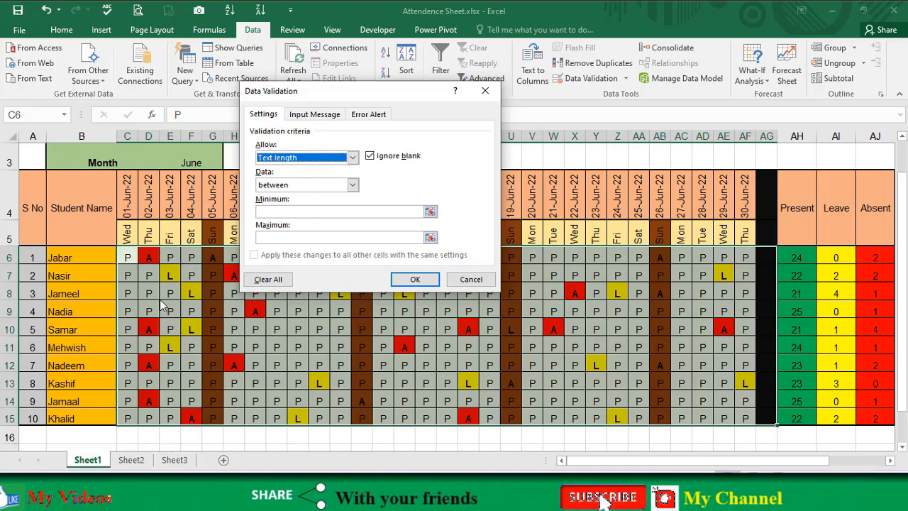
left_click(287, 184)
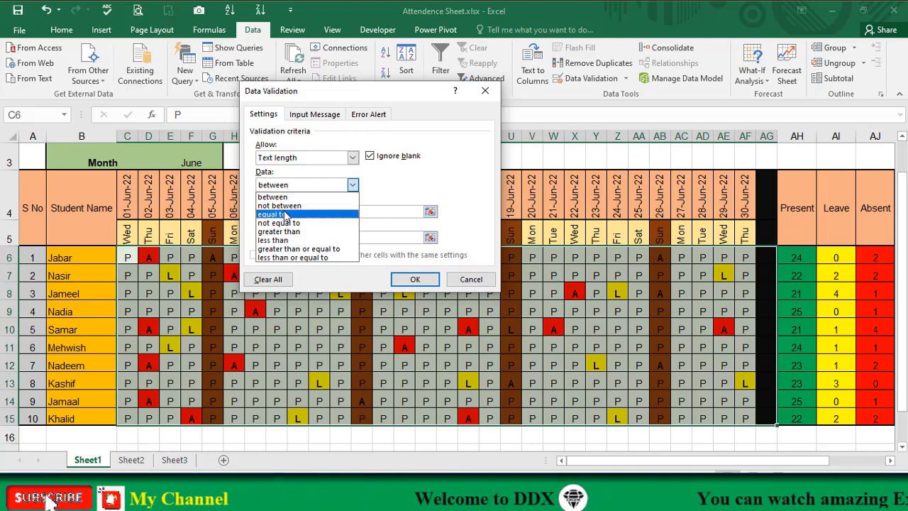
left_click(284, 215)
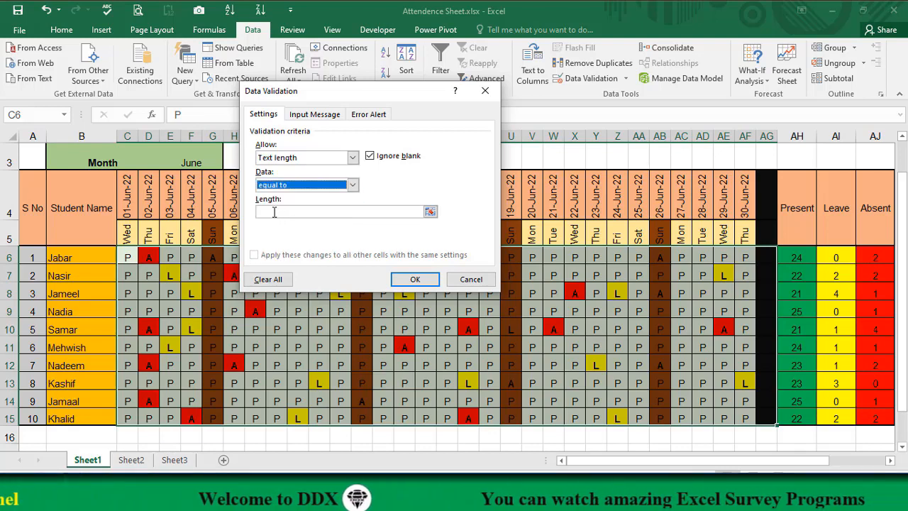
Set the validation rule's length to the formula =if(text(C$5,"ddd")="Sun",0,1).
left_click(274, 212)
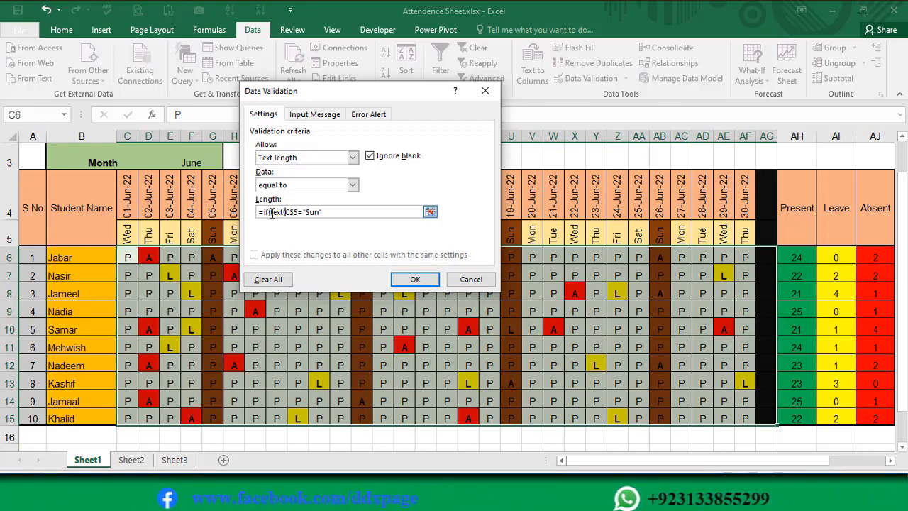
type("(")
type(")")
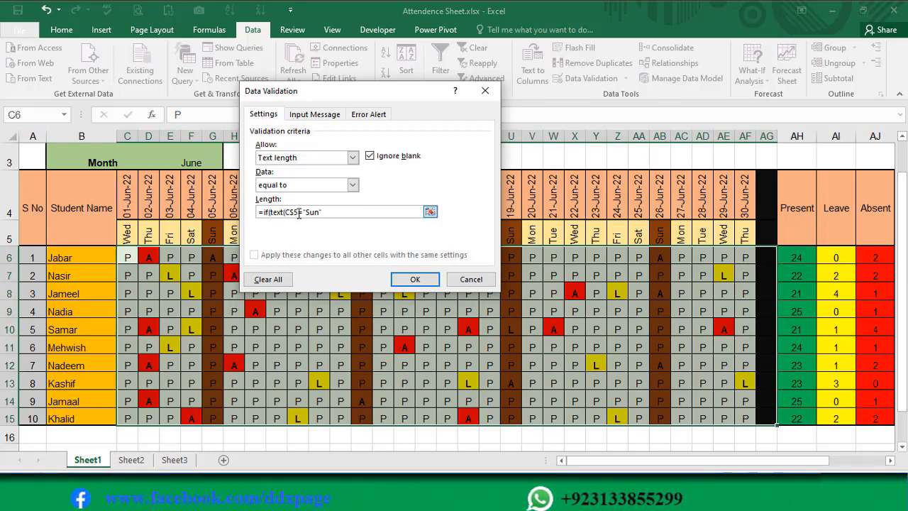
type(",\"ddd\"")
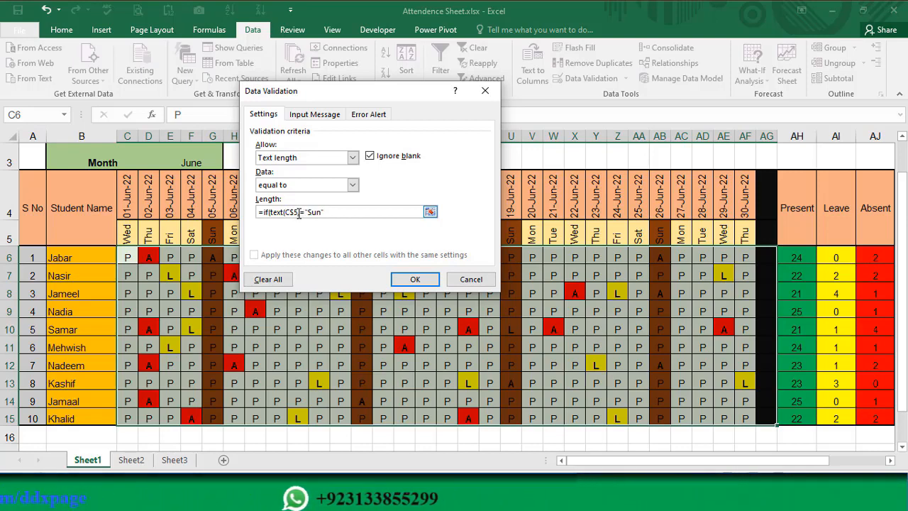
type("\"")
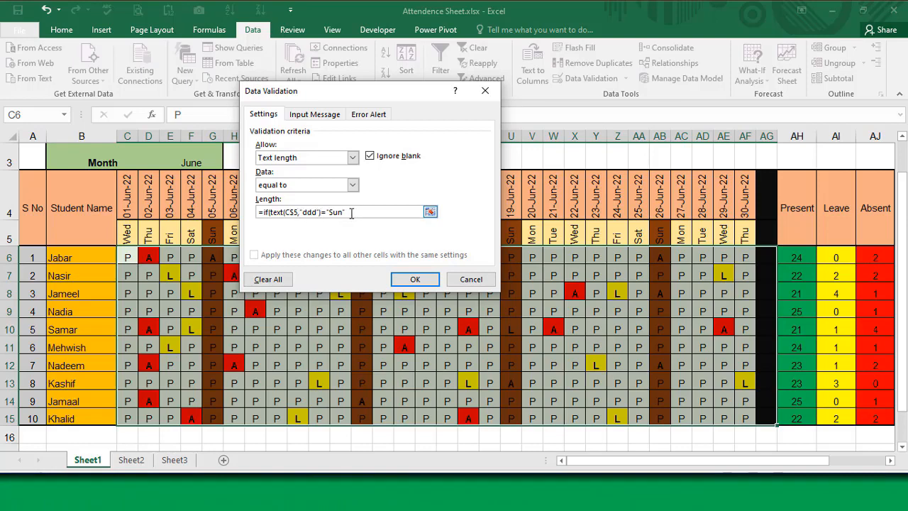
type(",0,1")
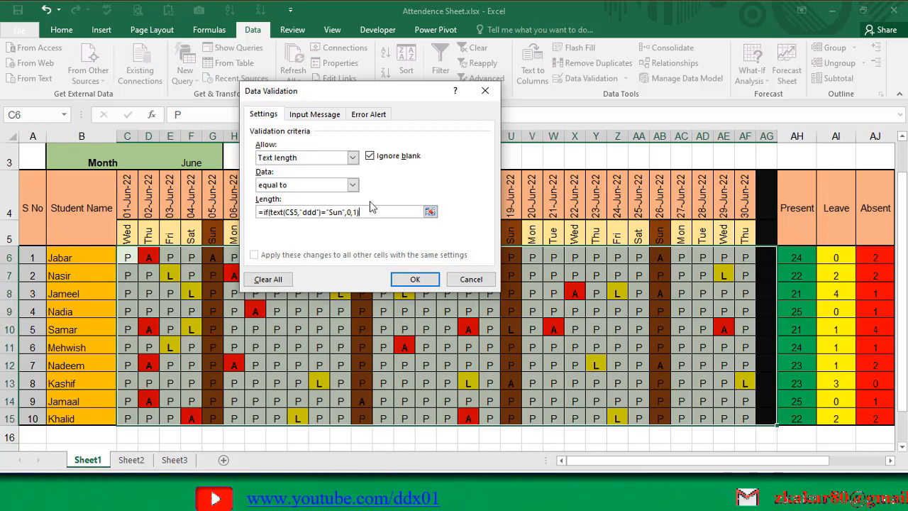
Give the validation an error alert titled "Sorry!" with the message "You can not enter data on Sunday.".
left_click(361, 117)
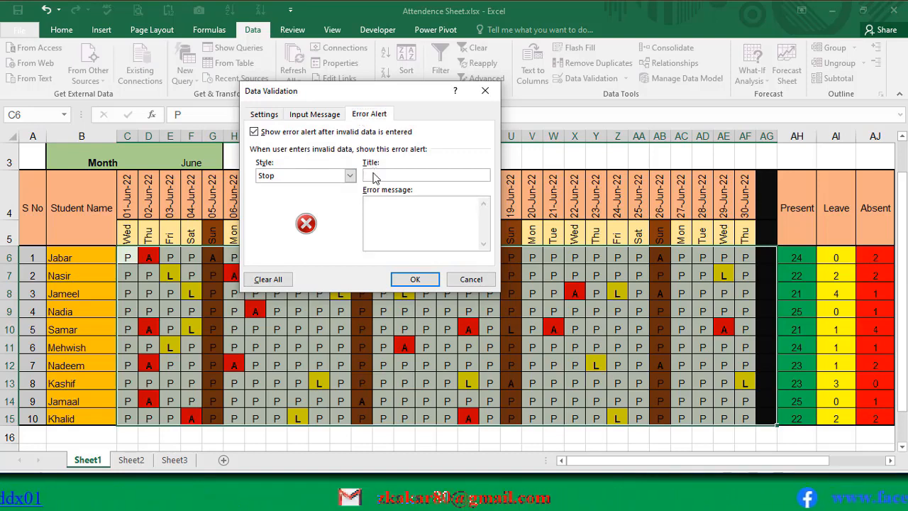
type("Sorry")
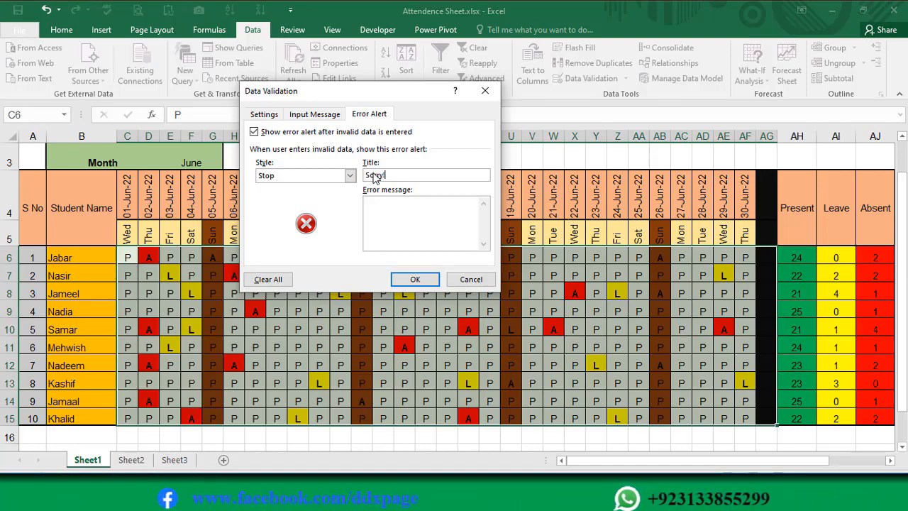
type("!")
left_click(377, 211)
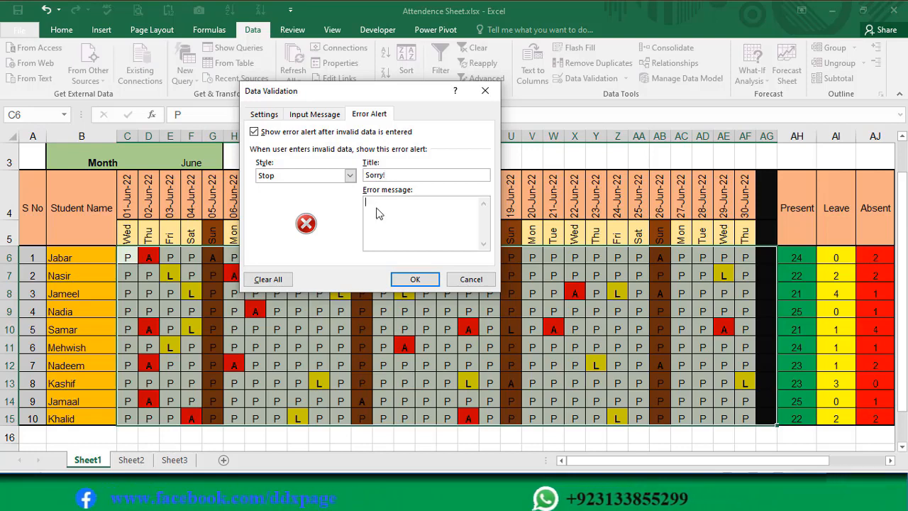
type("Y")
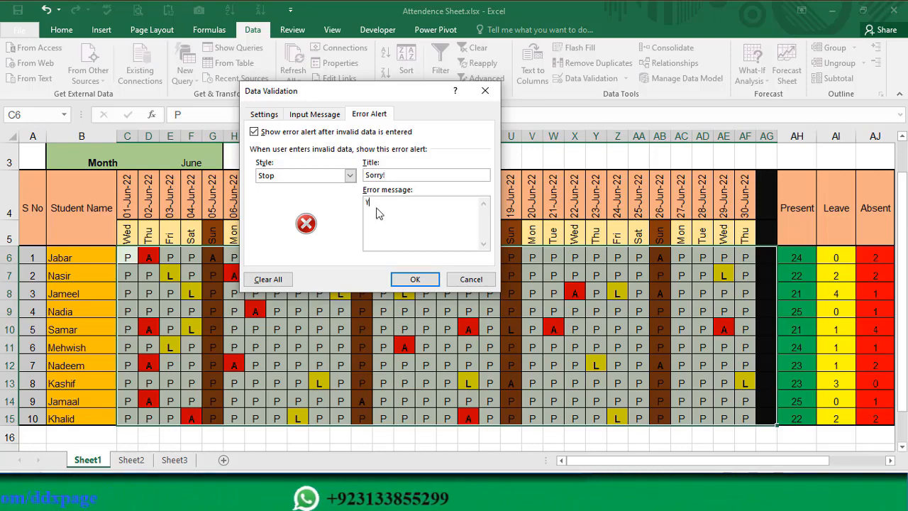
type("ou ca")
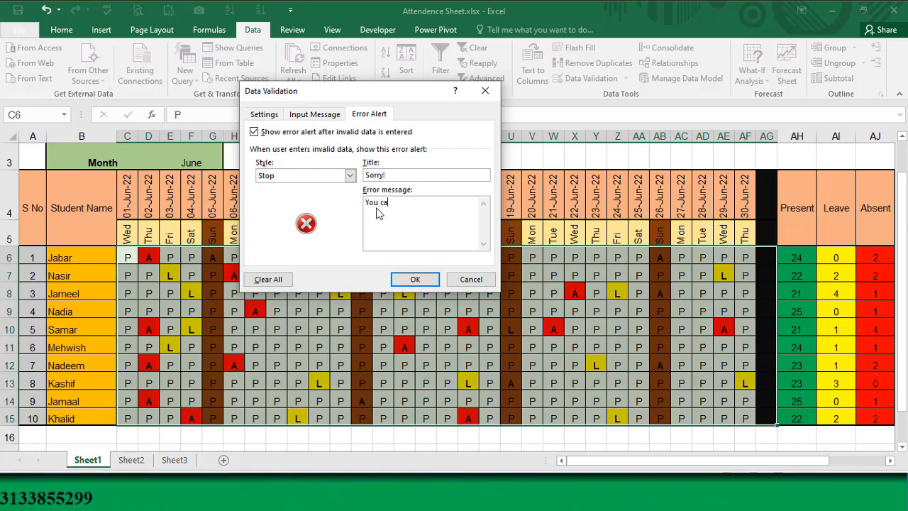
type("n")
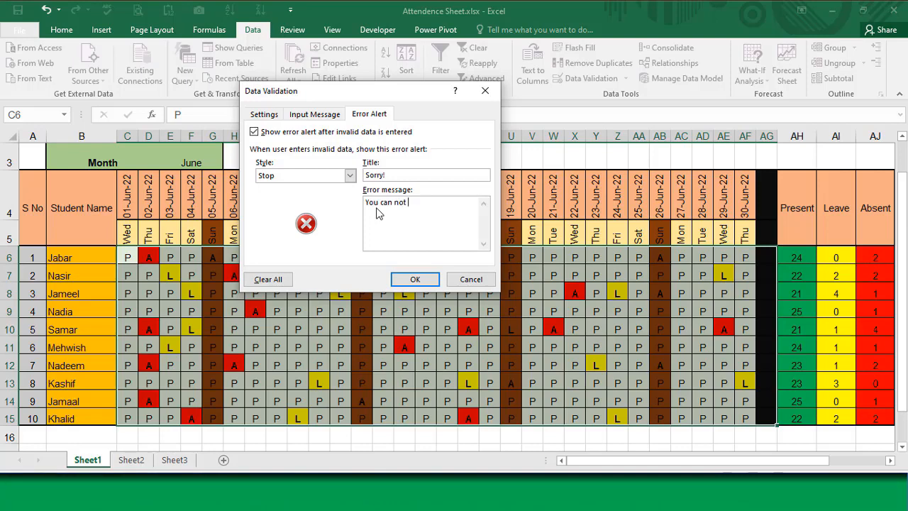
type("not enter dat")
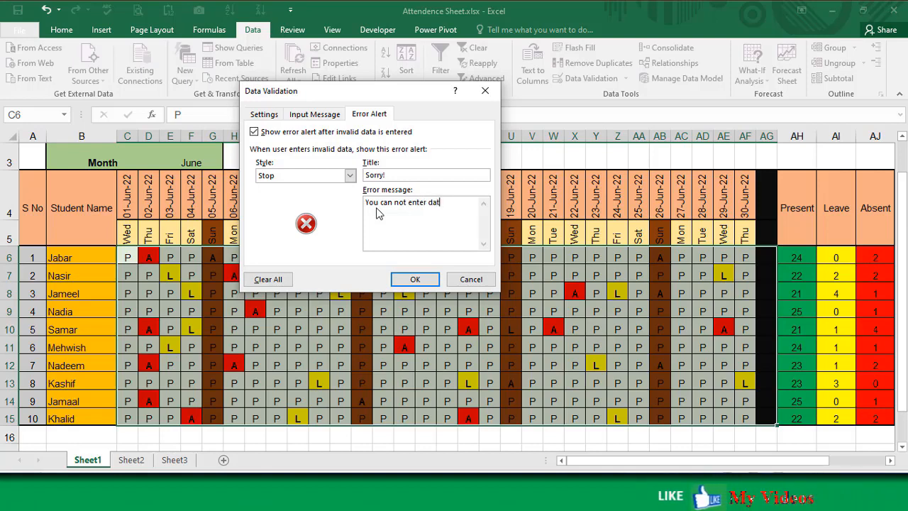
type("a on")
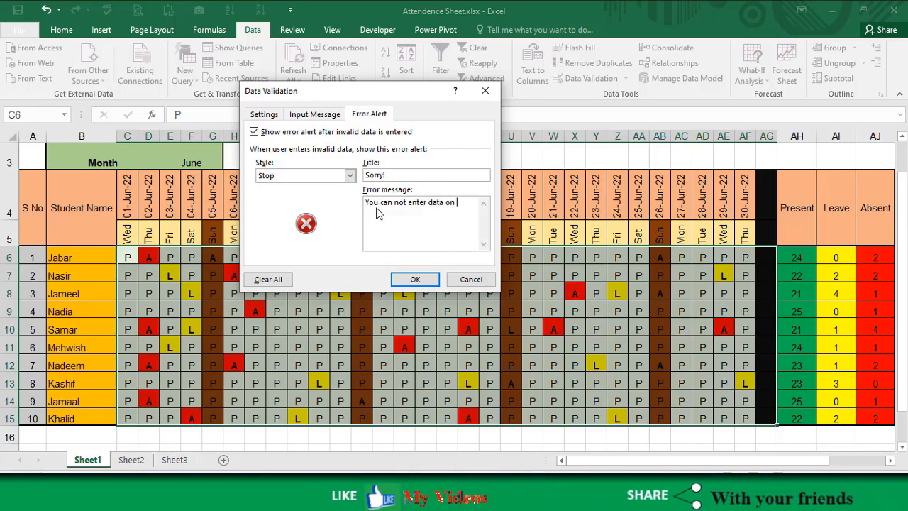
type(" Sund")
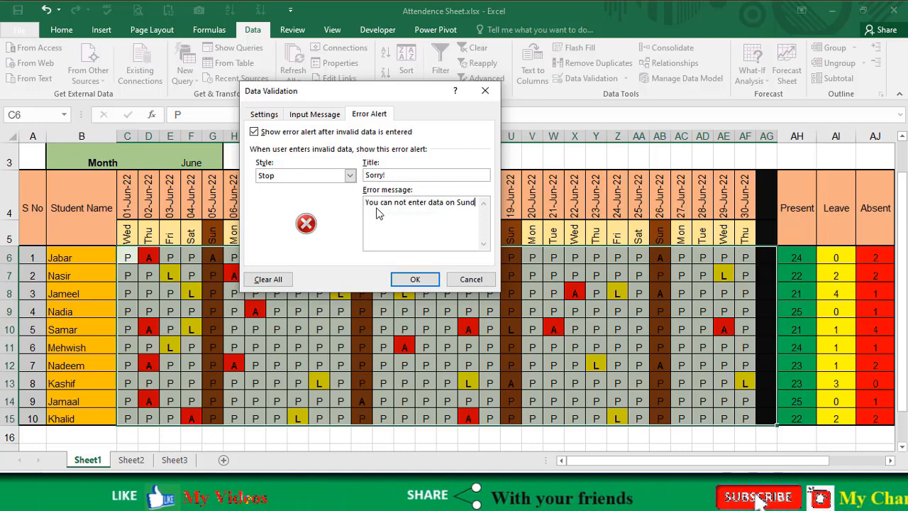
type("ay.")
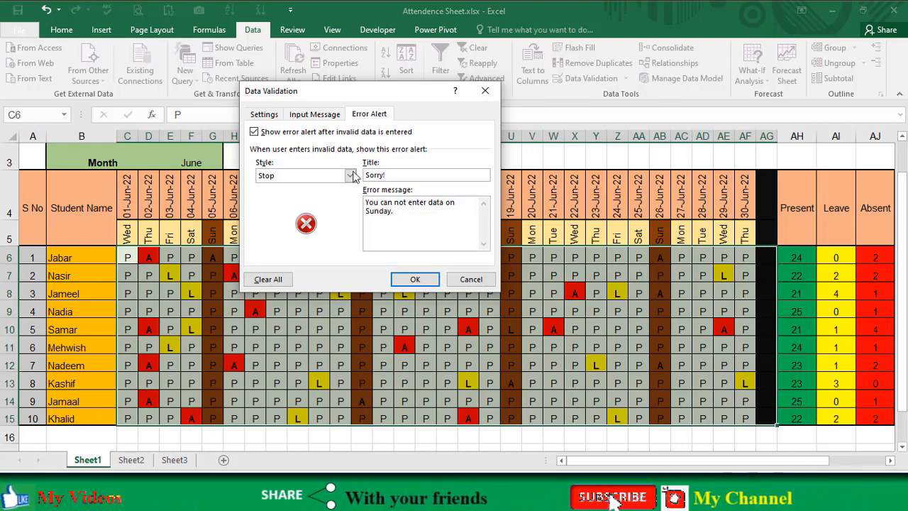
Give the validation an input message titled "Information" reading "Please enter P for Present, L for Leave and A for Absent." and apply the rule.
left_click(319, 118)
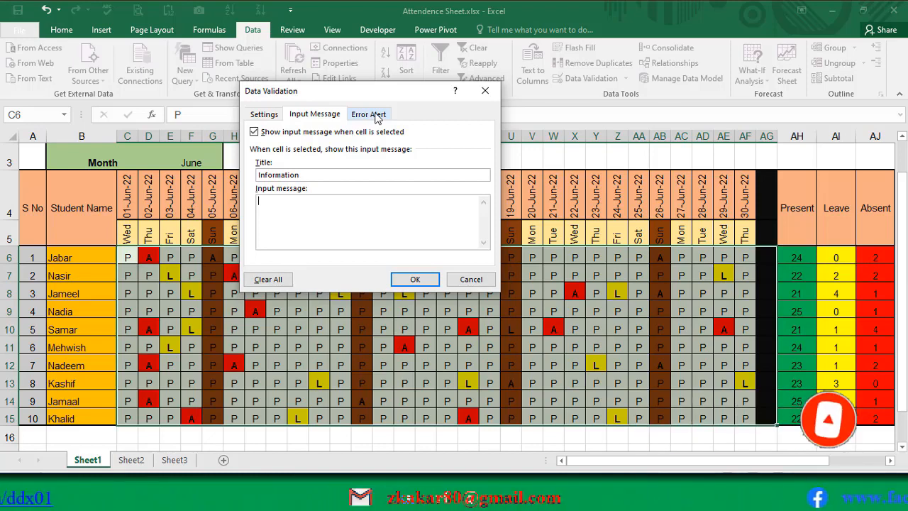
type("Plea")
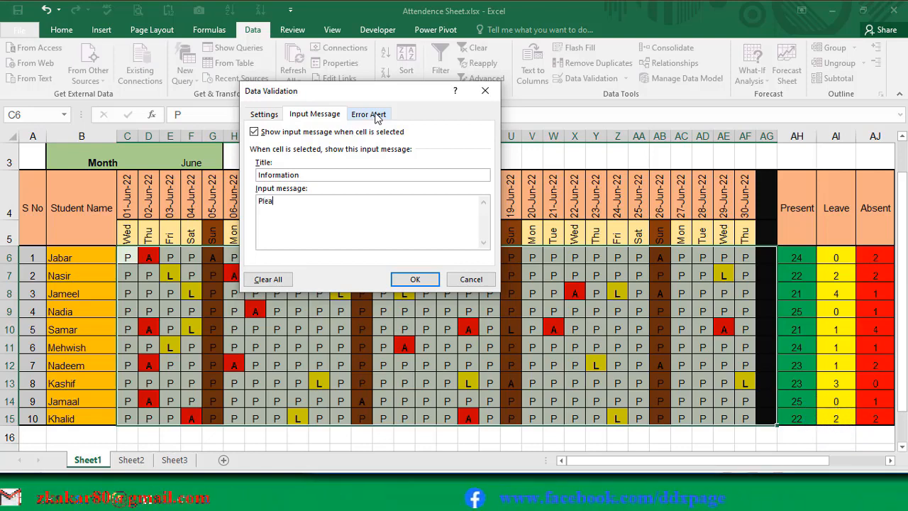
type("se ")
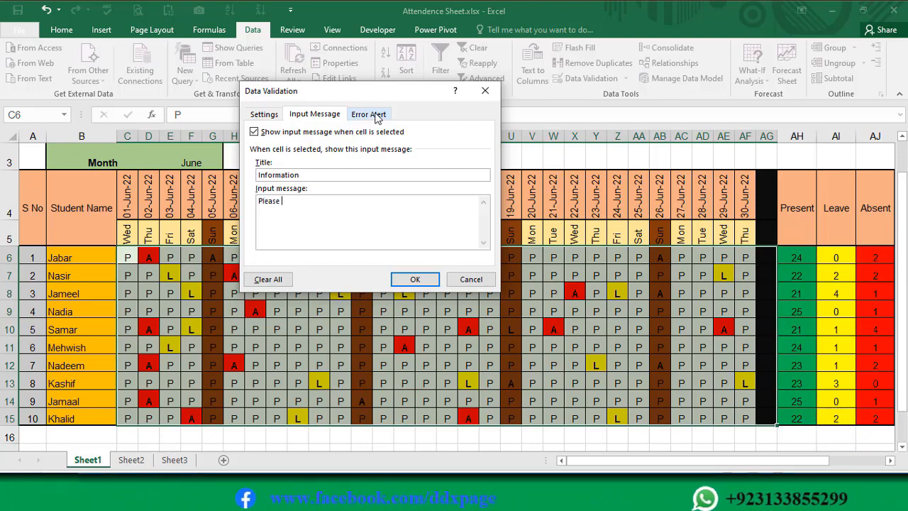
type("enter")
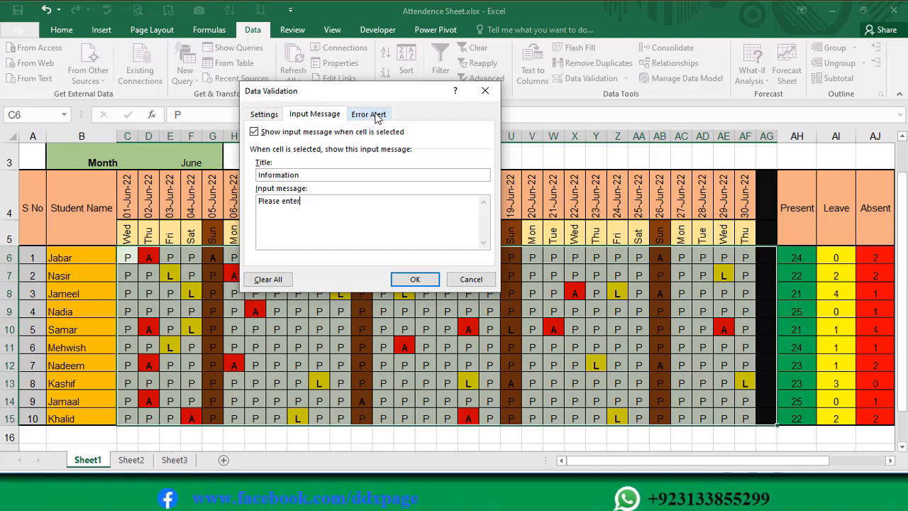
type(" P")
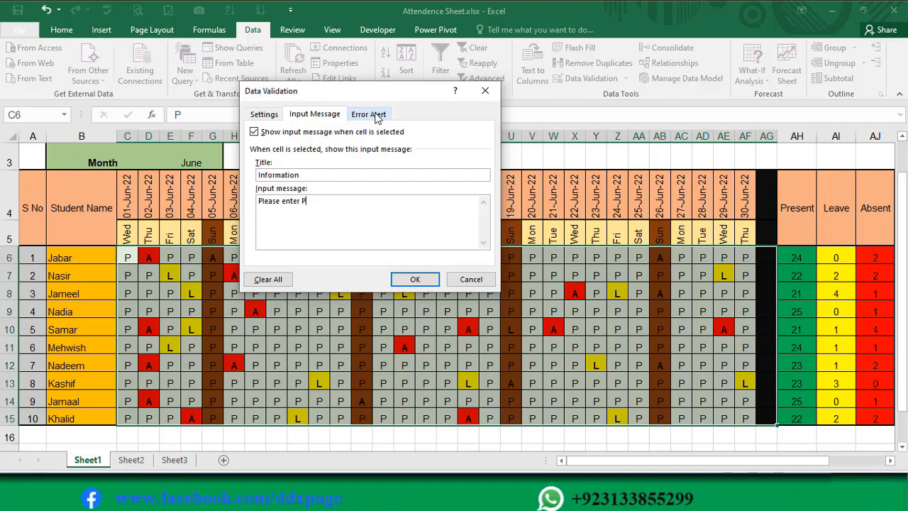
type(" for ")
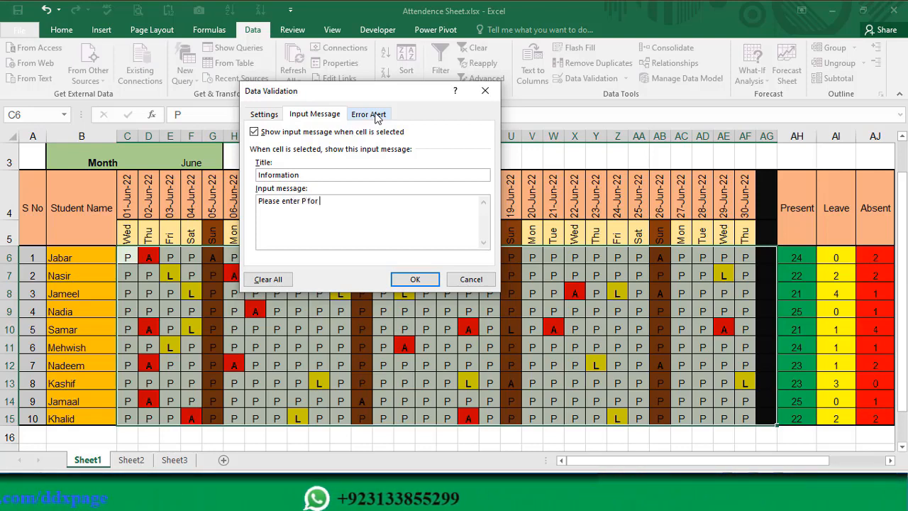
type("Pres")
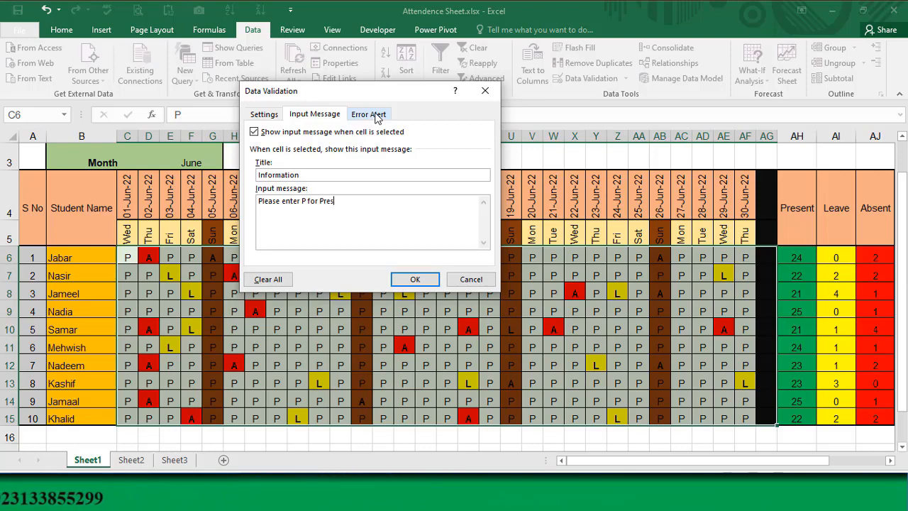
type("en")
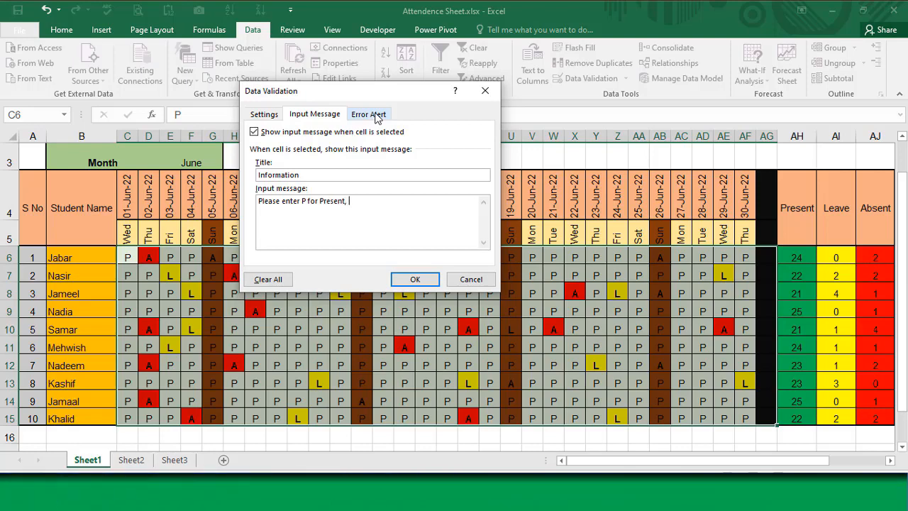
type("t, L fo")
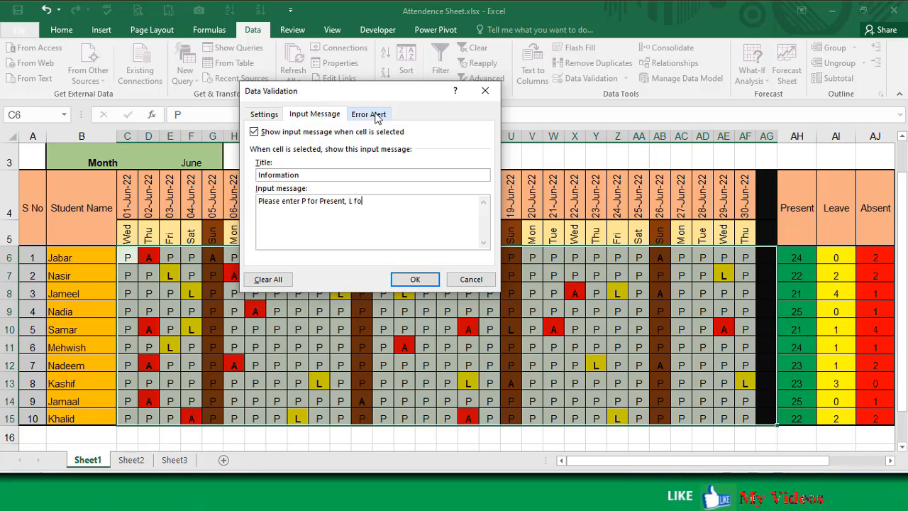
type("r Lea")
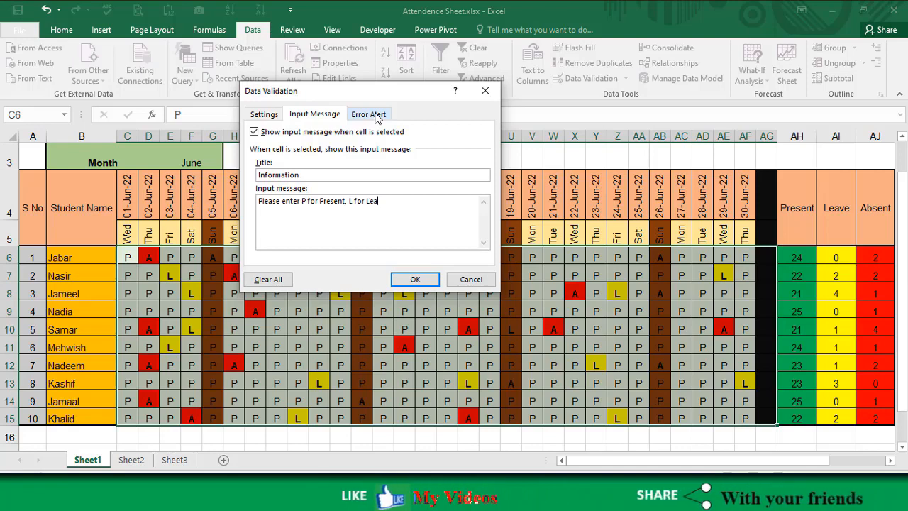
type("ve ")
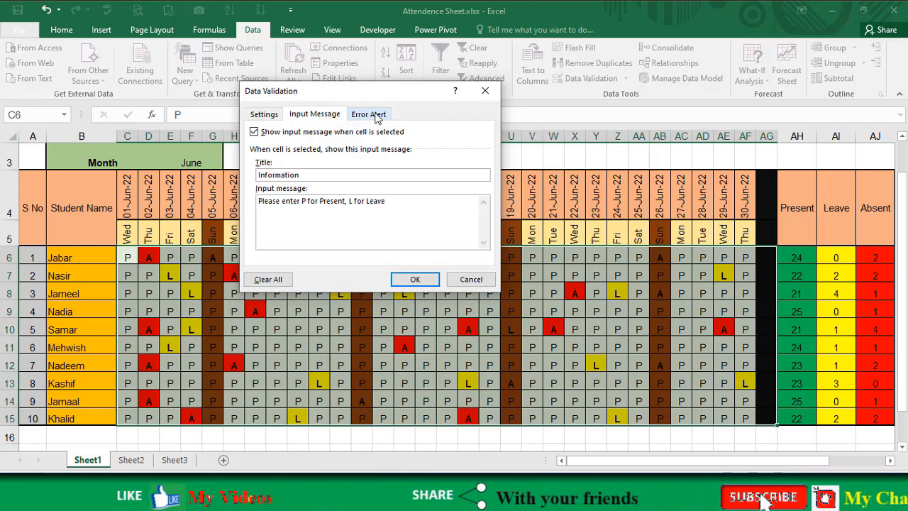
type("and A ")
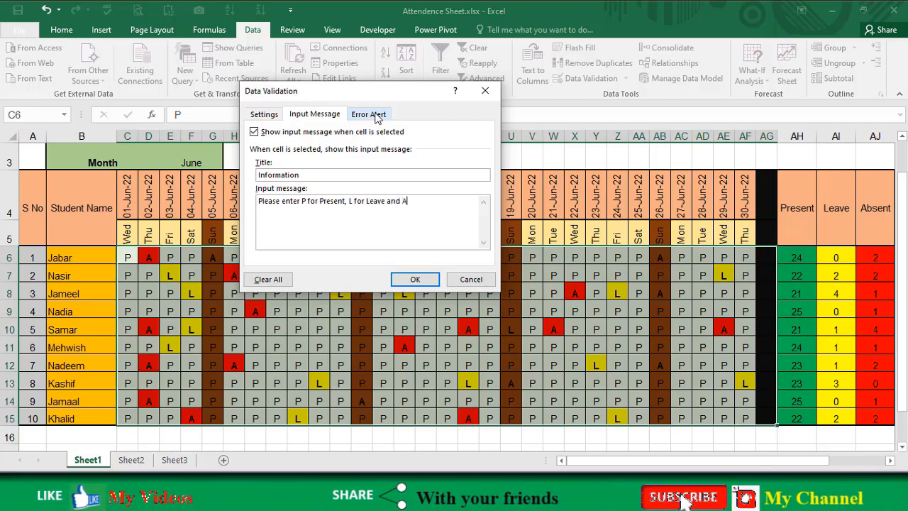
type("for")
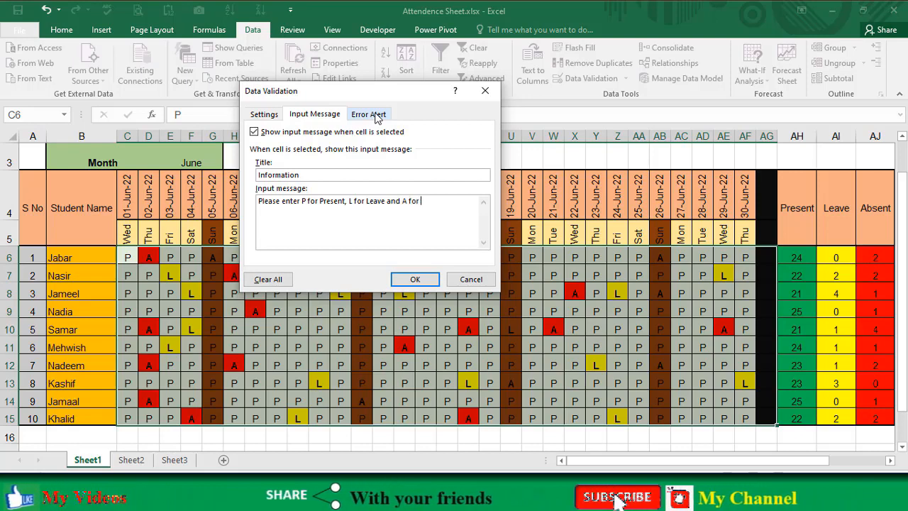
type(" Ab")
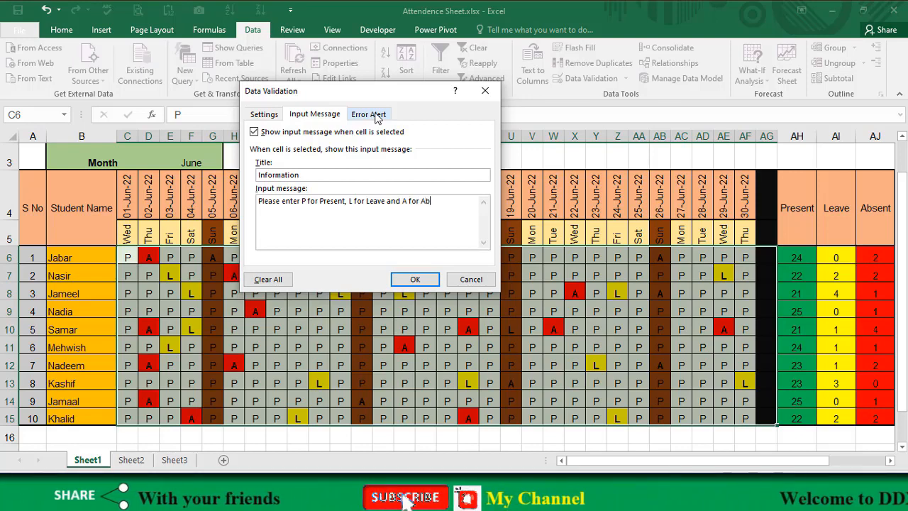
type("sent.")
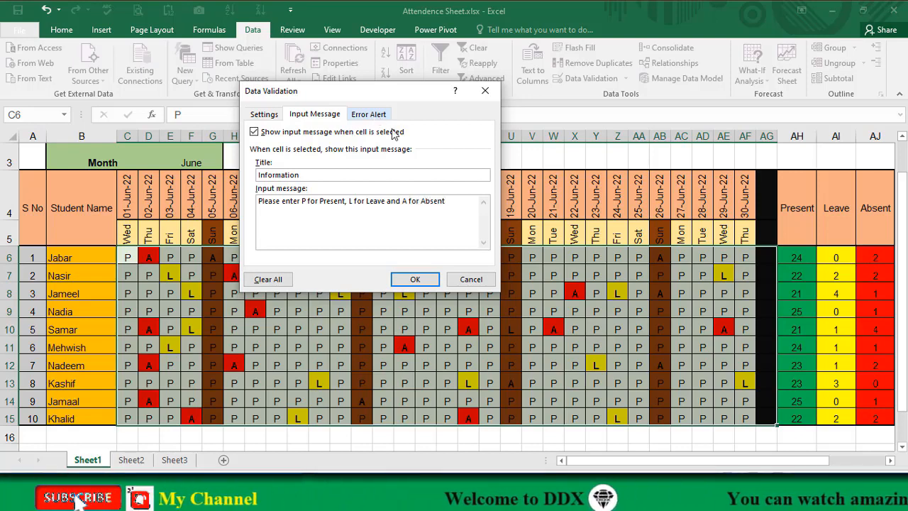
left_click(416, 278)
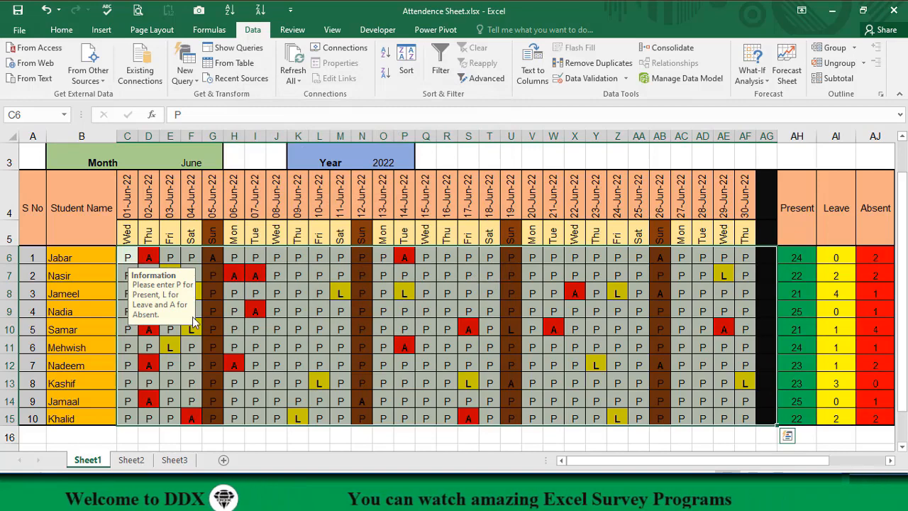
Change the first student's attendance to L on 02-Jun-22 (D6) and A on 03-Jun-22 (E6).
left_click(174, 257)
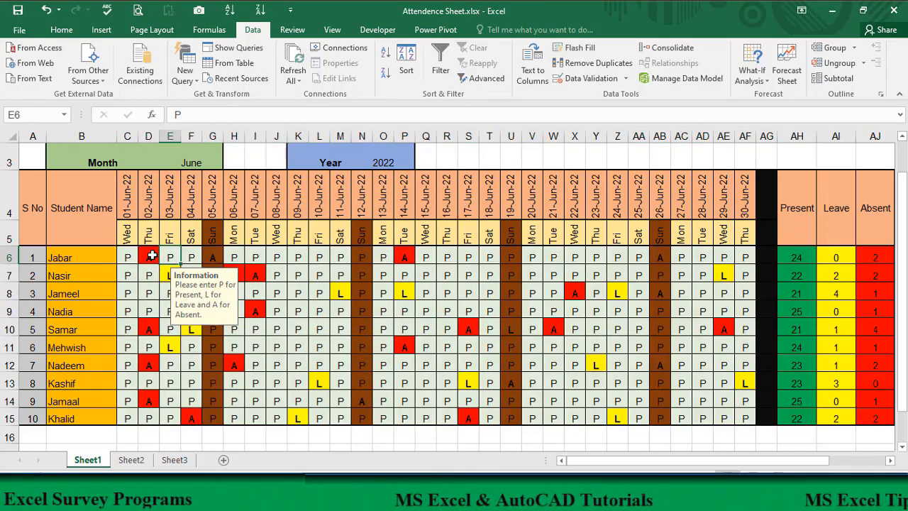
left_click(151, 256)
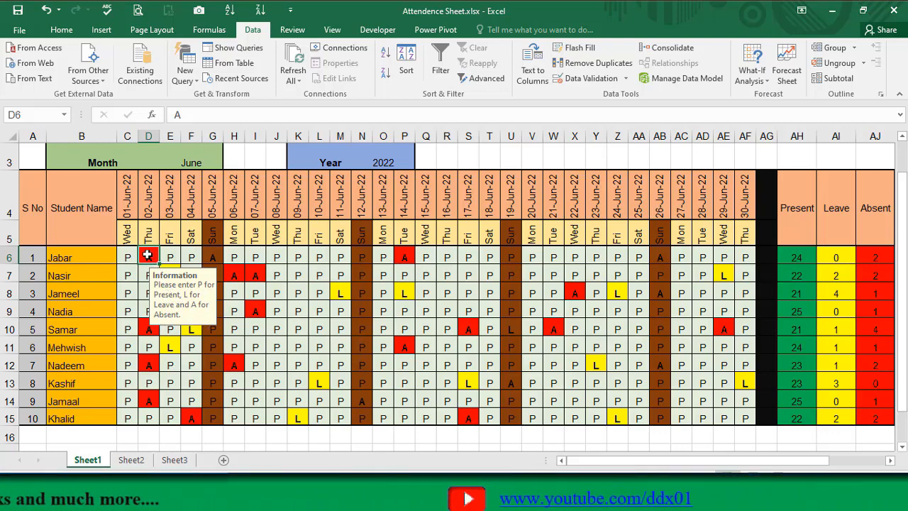
type("L")
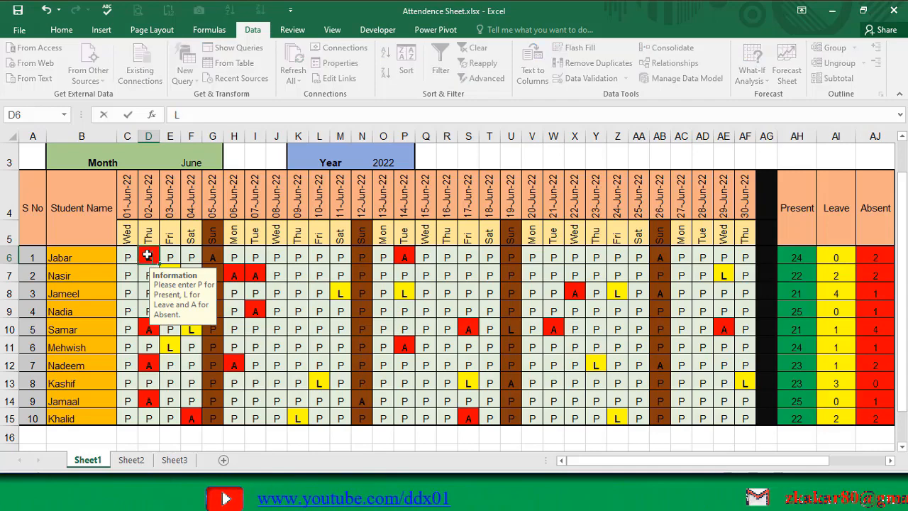
key("Return")
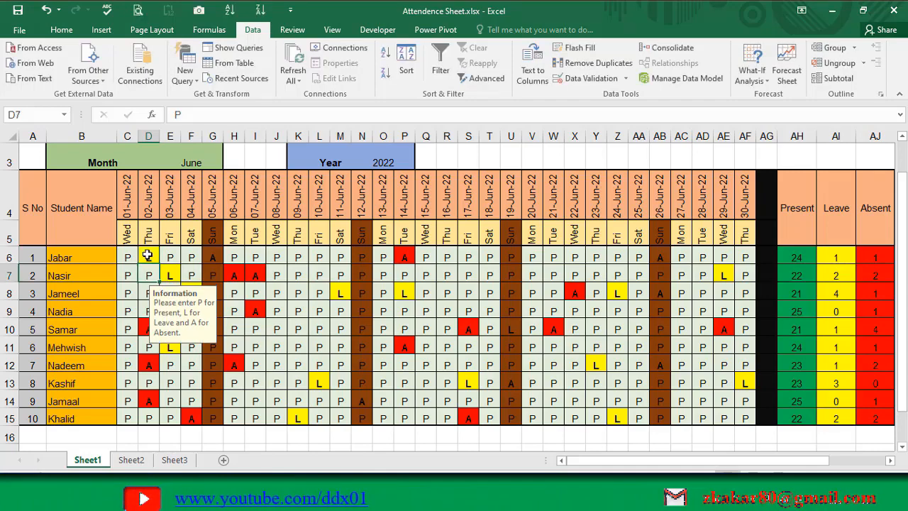
left_click(166, 256)
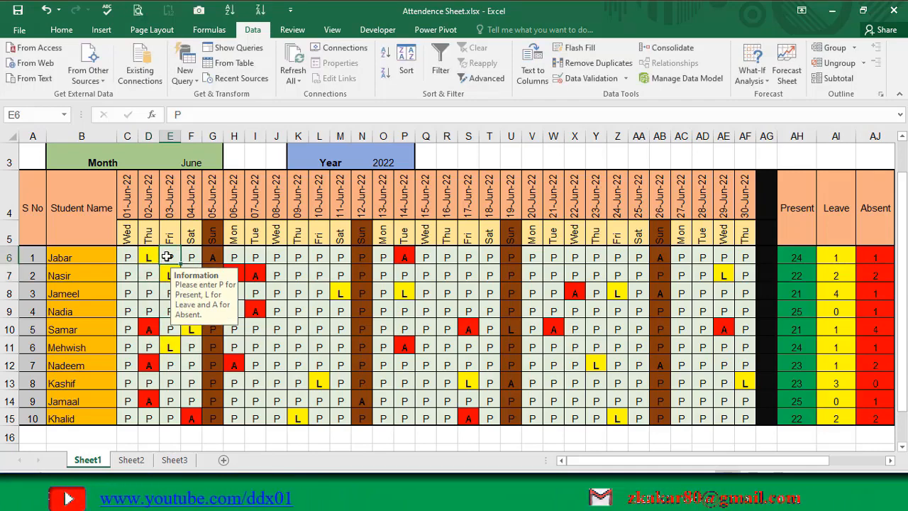
type("A")
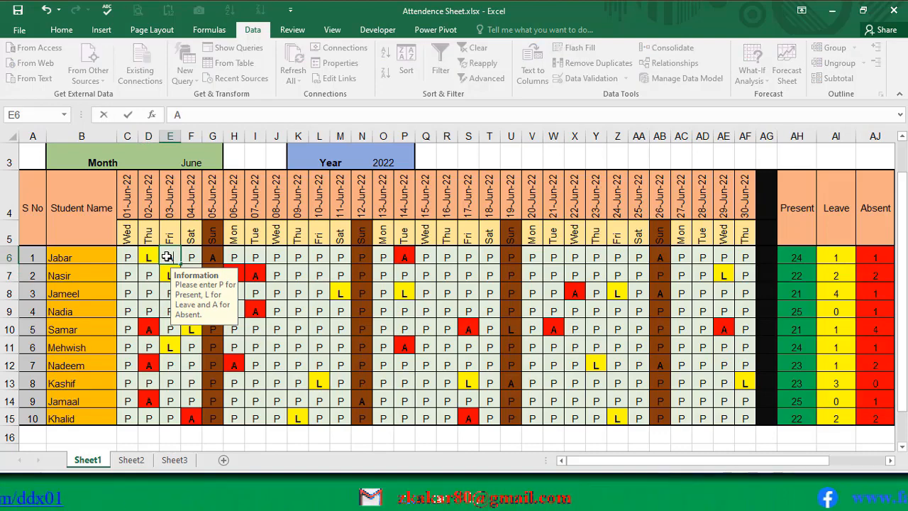
key("Return")
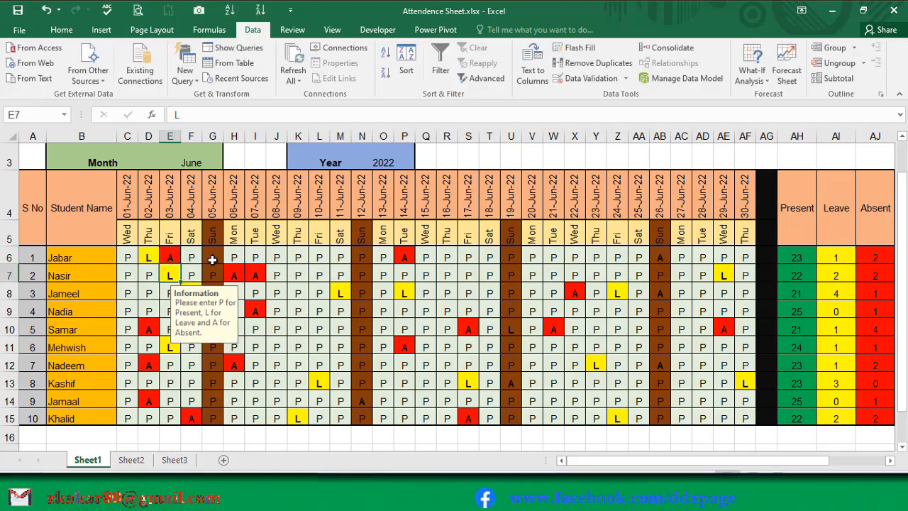
Try to enter P in the first student's Sunday cell G6, retry once, and cancel the entry.
left_click(212, 258)
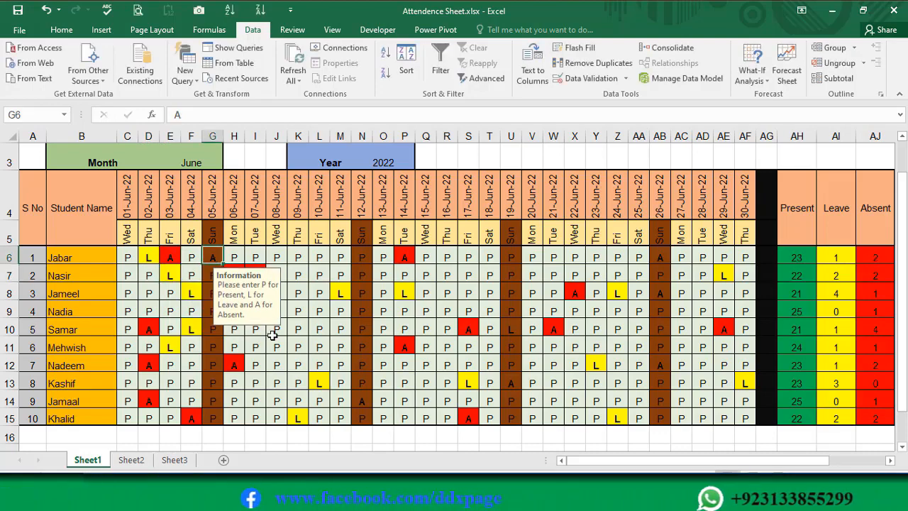
type("P")
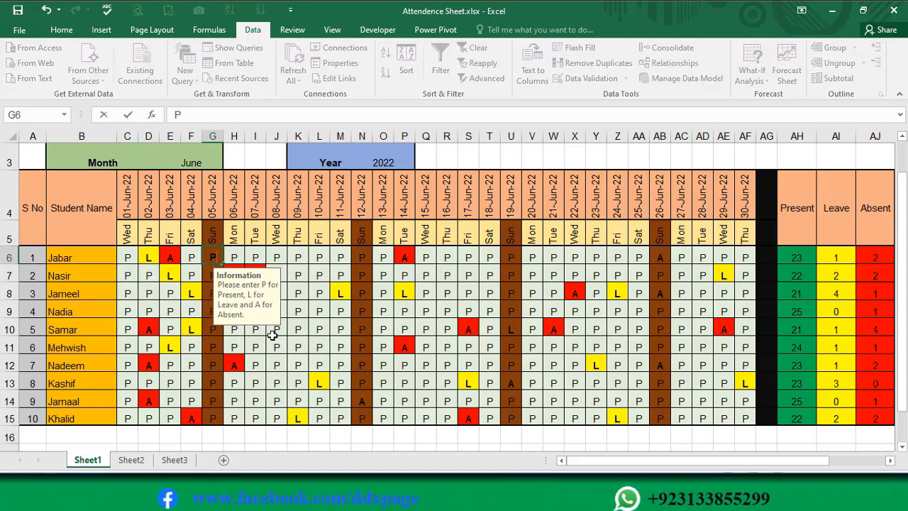
key("Return")
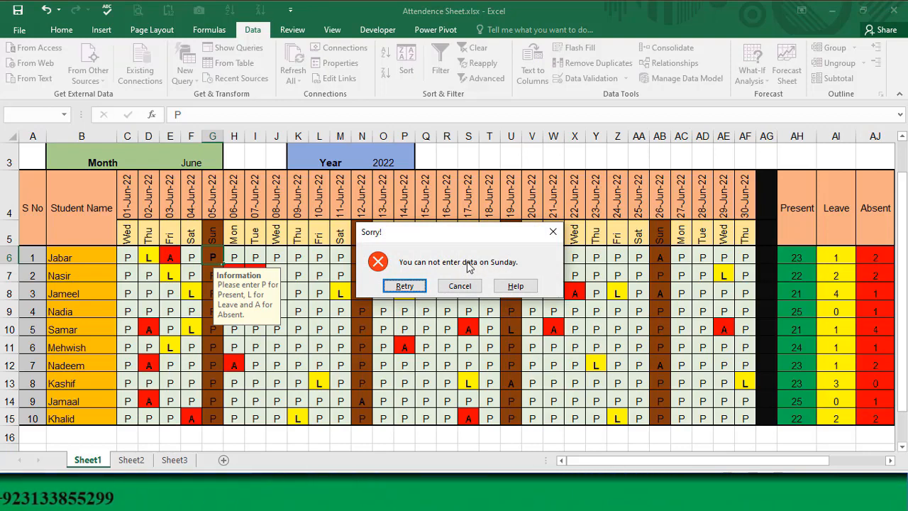
left_click(404, 285)
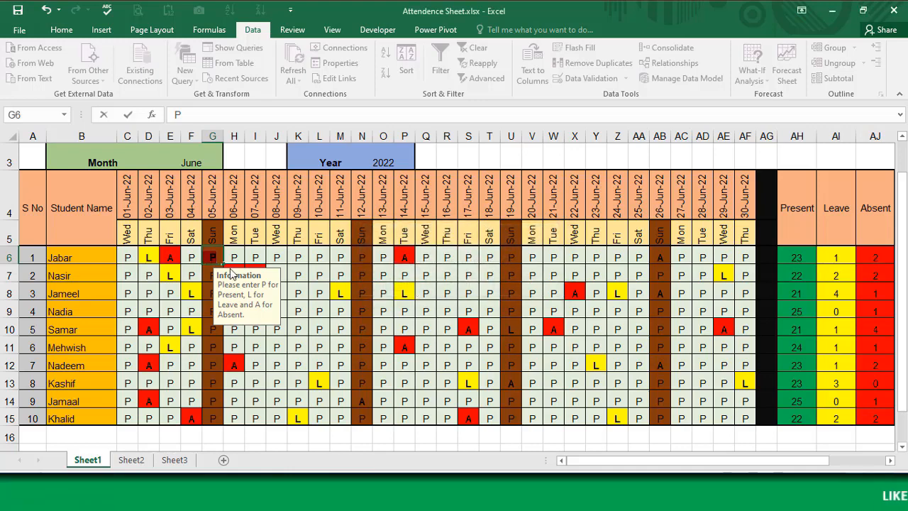
key("Return")
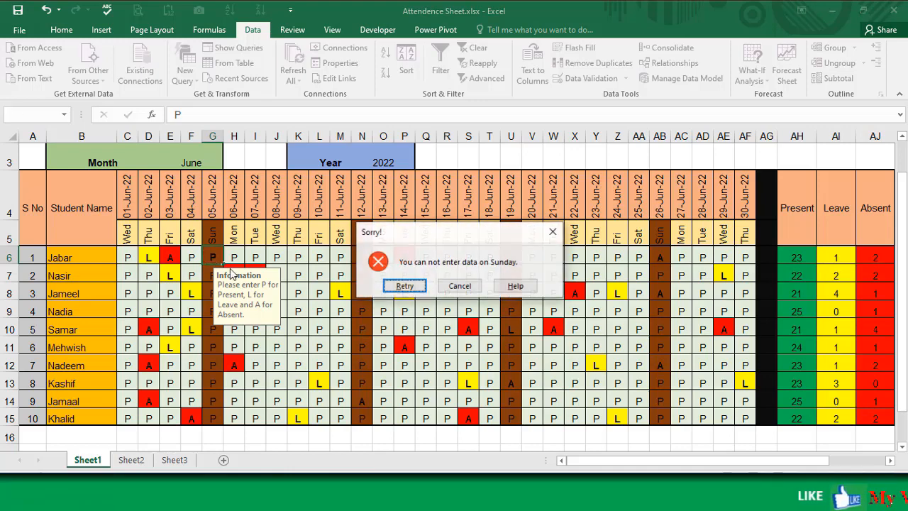
left_click(461, 285)
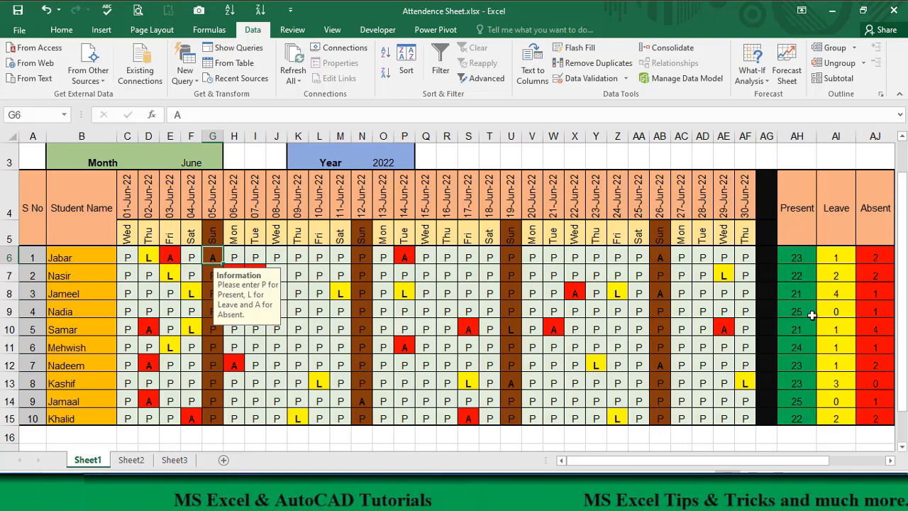
Try to enter A in the first student's 19-Jun-22 Sunday cell U6, and cancel the entry.
left_click(513, 258)
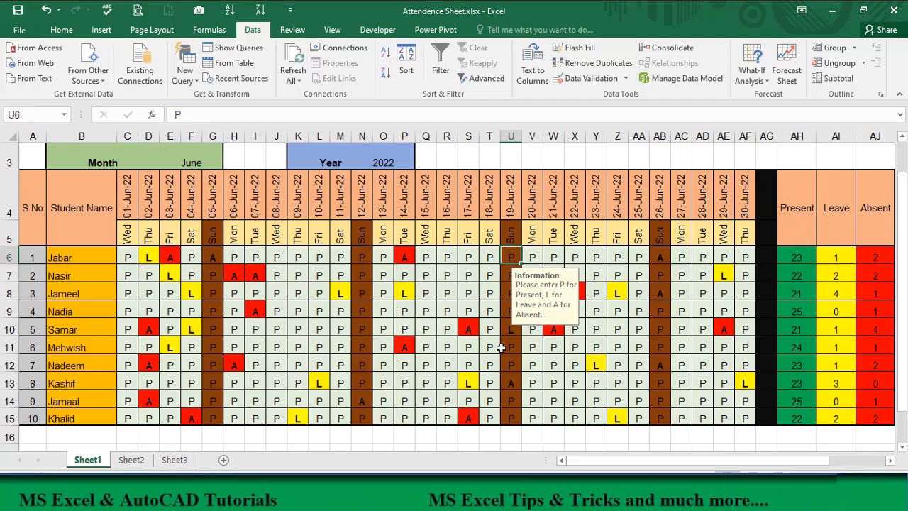
type("A")
key("Return")
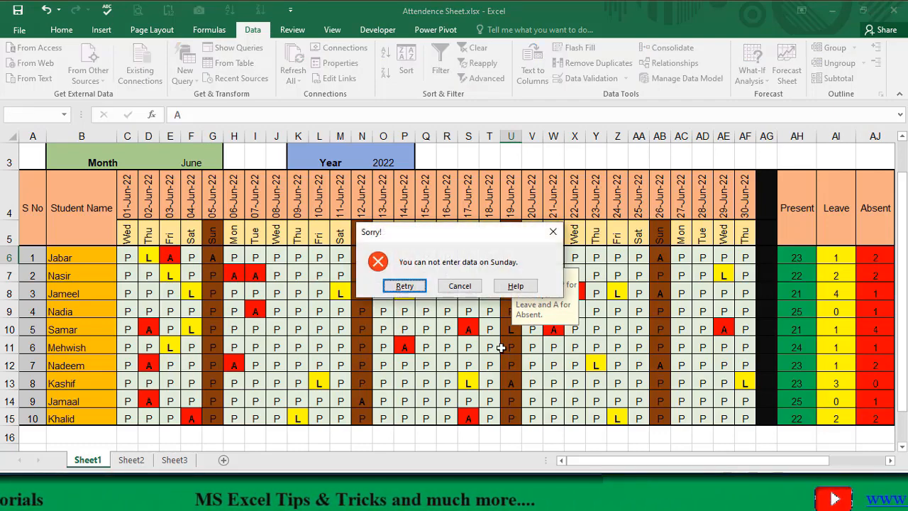
key("Tab")
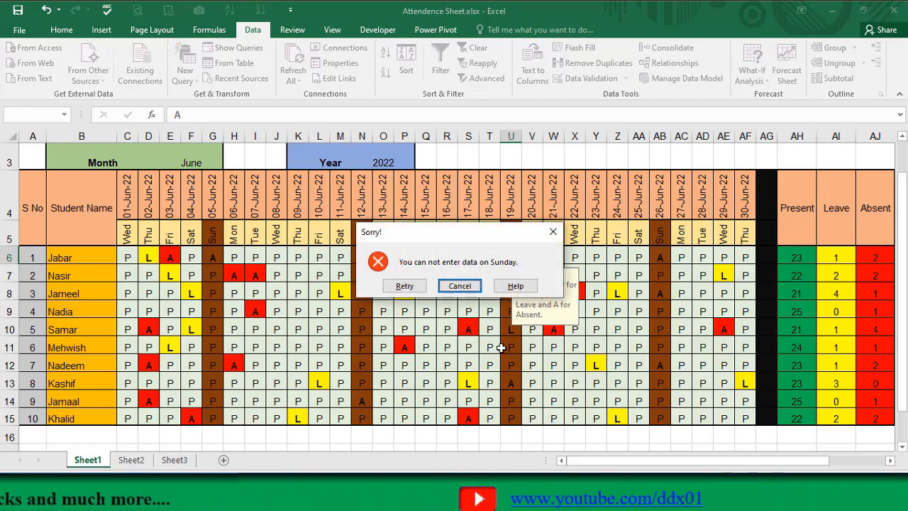
key("Return")
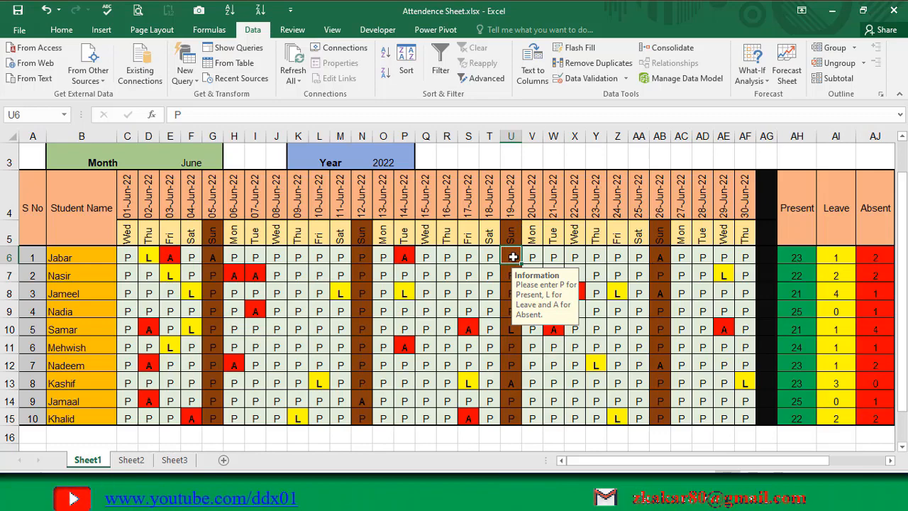
Set the attendance sheet's month in E3 to August.
left_click(205, 153)
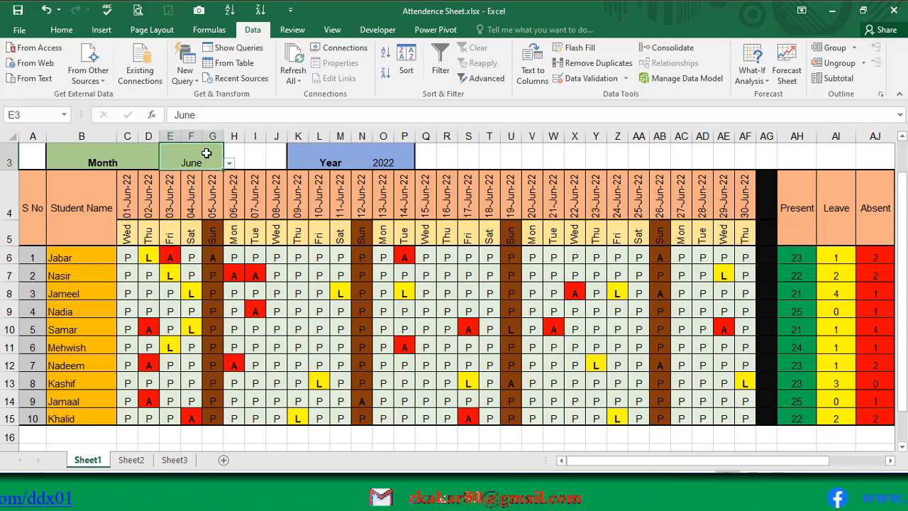
left_click(229, 163)
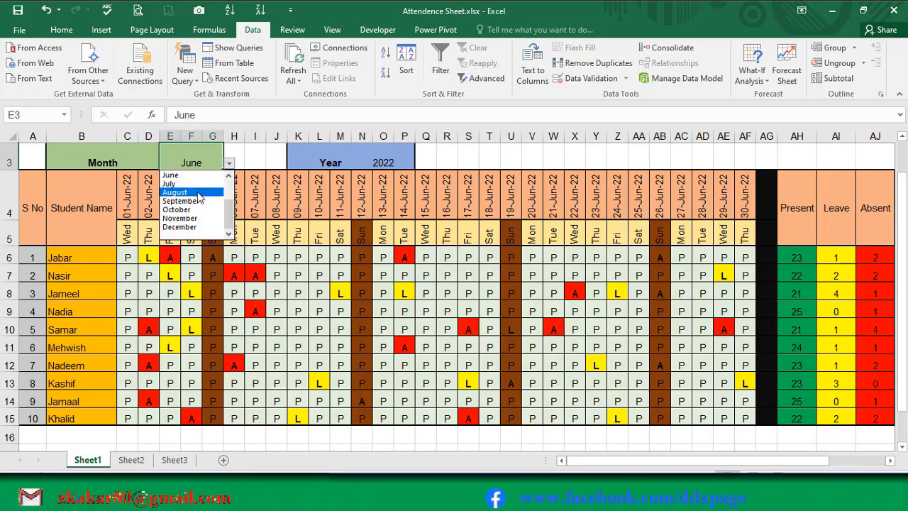
left_click(197, 192)
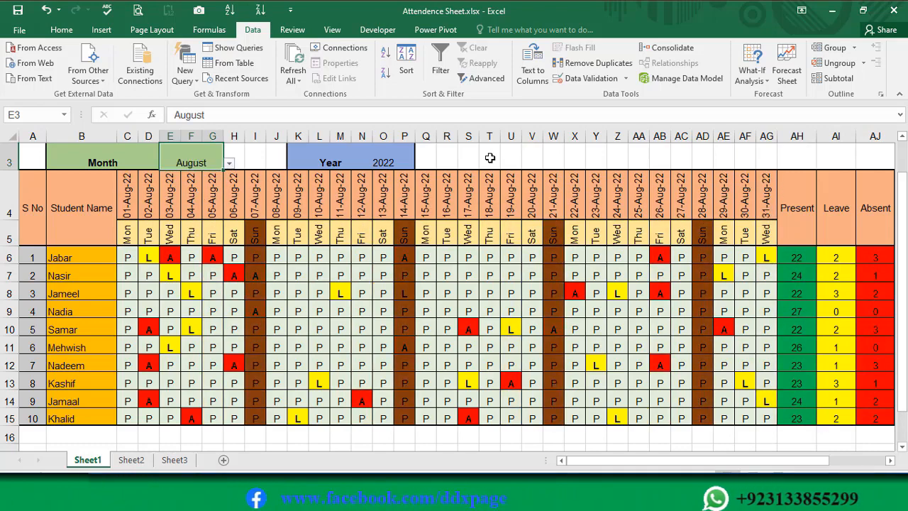
Mark the first student absent with A on 19-Aug-22 (U6).
left_click(512, 252)
type("A")
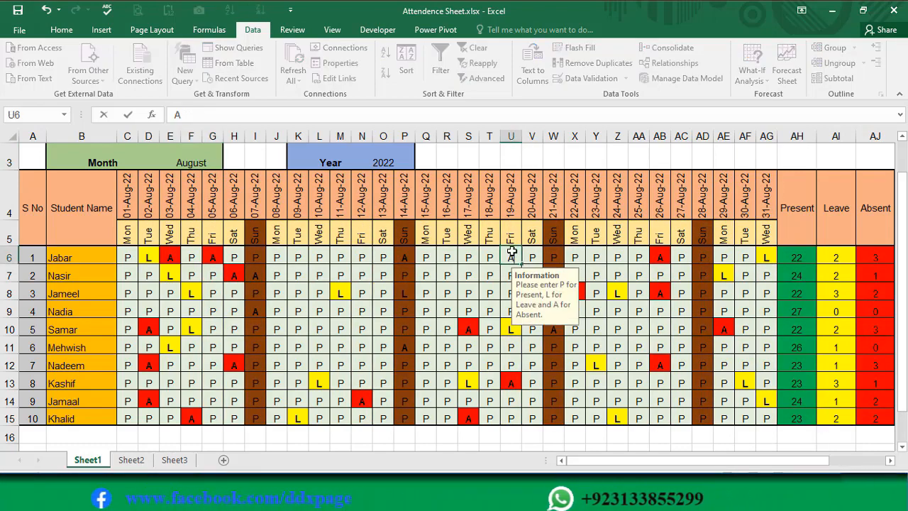
key("Return")
Try to enter L in the first student's 21-Aug-22 Sunday cell W6, and cancel the entry.
key("Up")
key("Right")
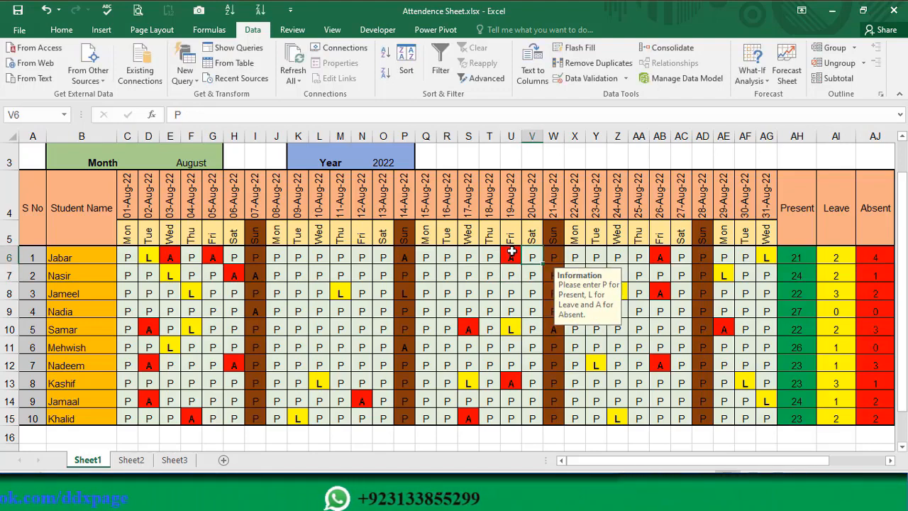
key("Right")
type("L")
key("Return")
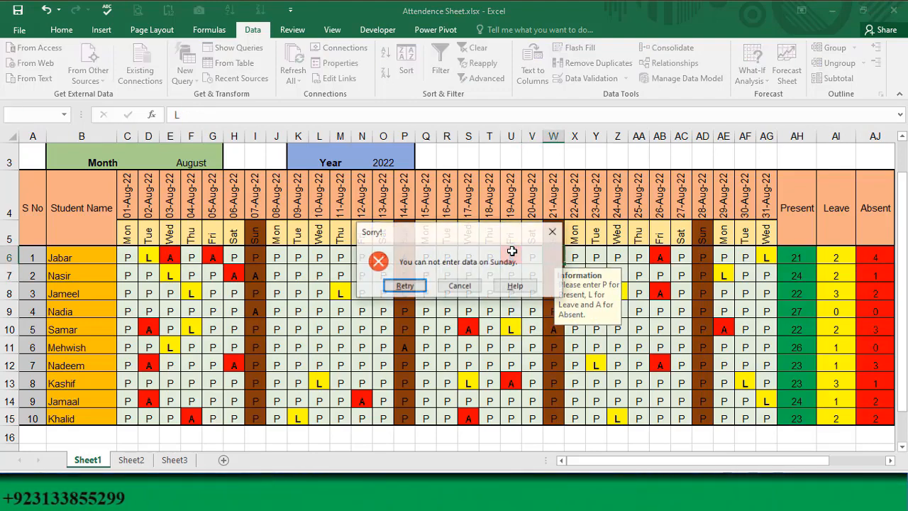
key("Tab")
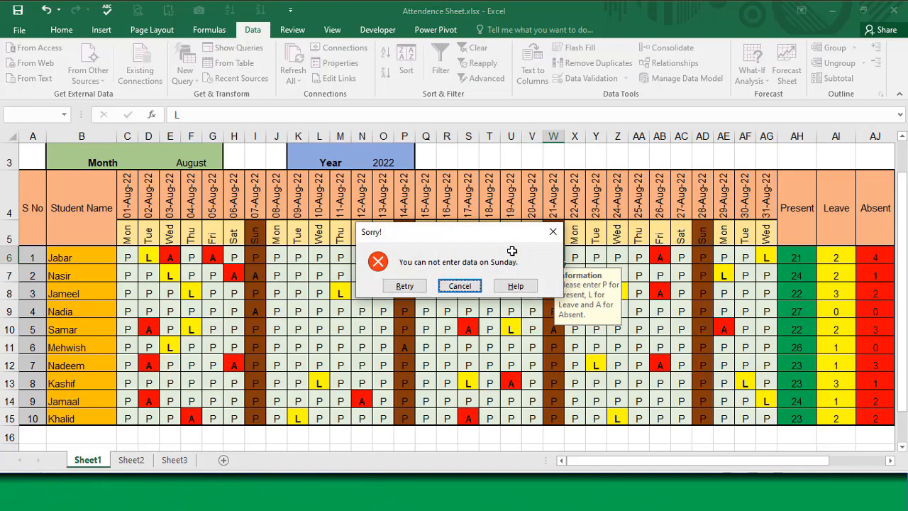
key("Return")
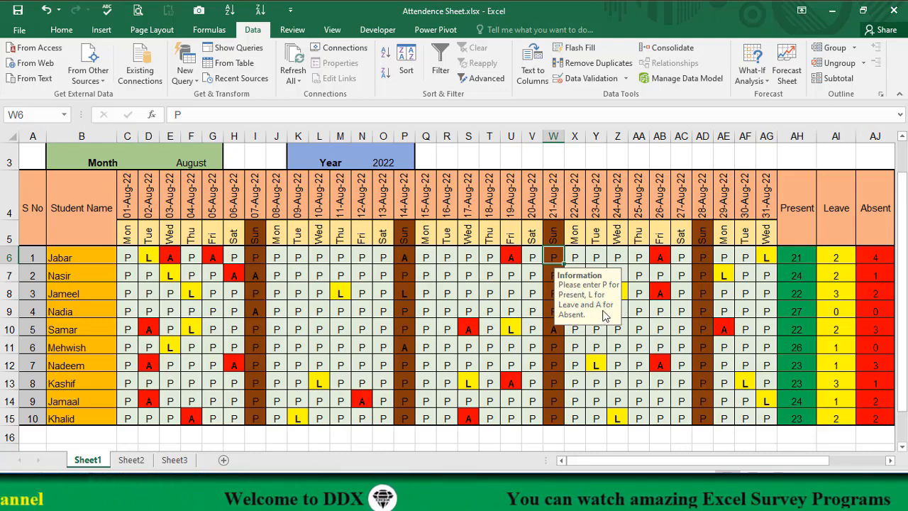
left_click(657, 311)
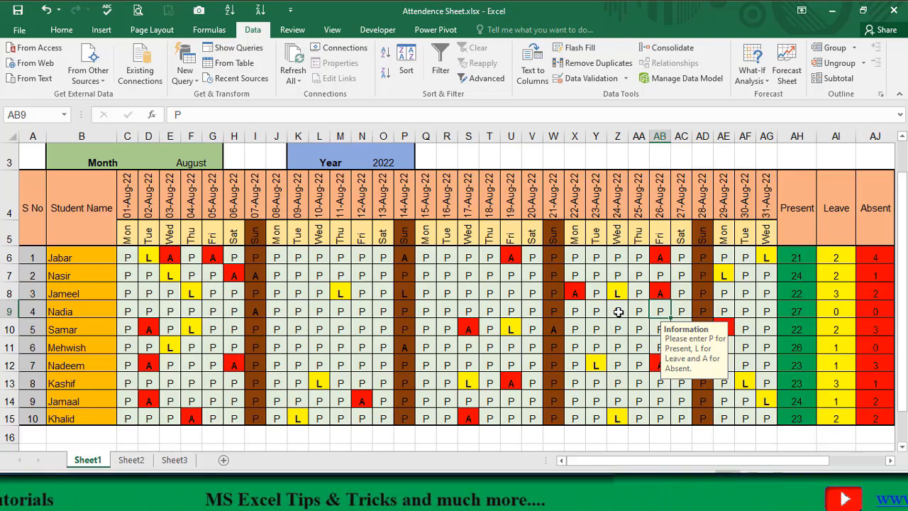
Copy the first student's Present formula text from AH6 without its leading equals sign, keeping the formula as it is.
left_click(798, 257)
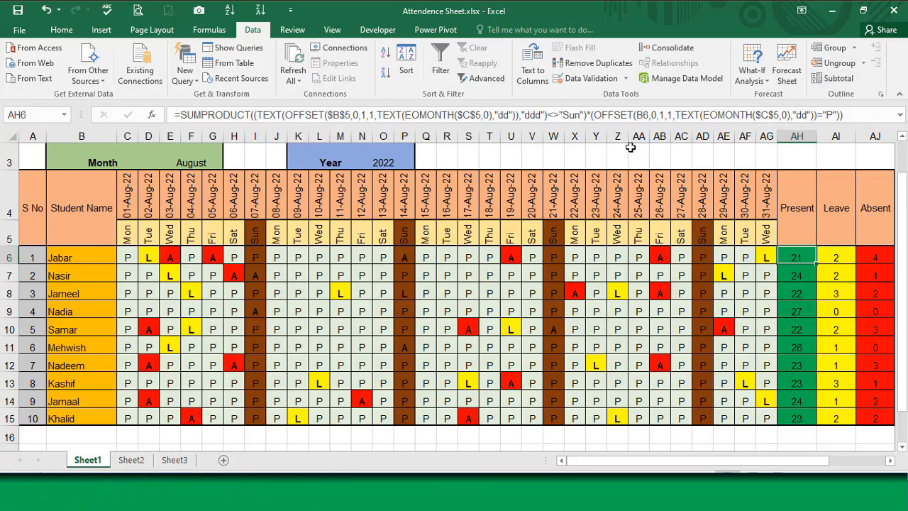
left_click(866, 114)
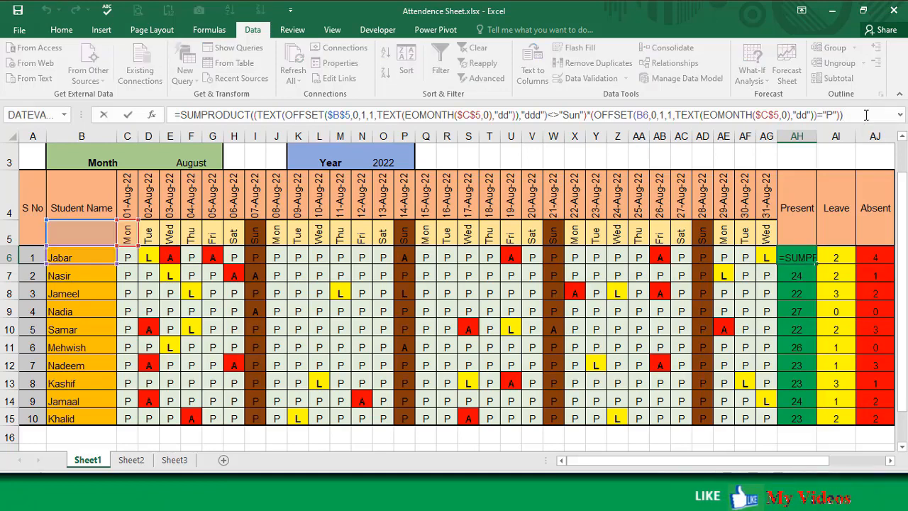
key("shift+Left")
key("shift+Left")
key("shift+Left")
key("shift+Left")
key("shift+Left")
key("shift+Left")
key("shift+Left")
key("shift+Left")
key("shift+Left")
key("shift+Left")
key("shift+Left")
key("shift+Left")
key("shift+Left")
key("shift+Left")
key("shift+Left")
key("shift+Left")
key("shift+Left")
key("shift+Left")
key("shift+Left")
key("shift+Left")
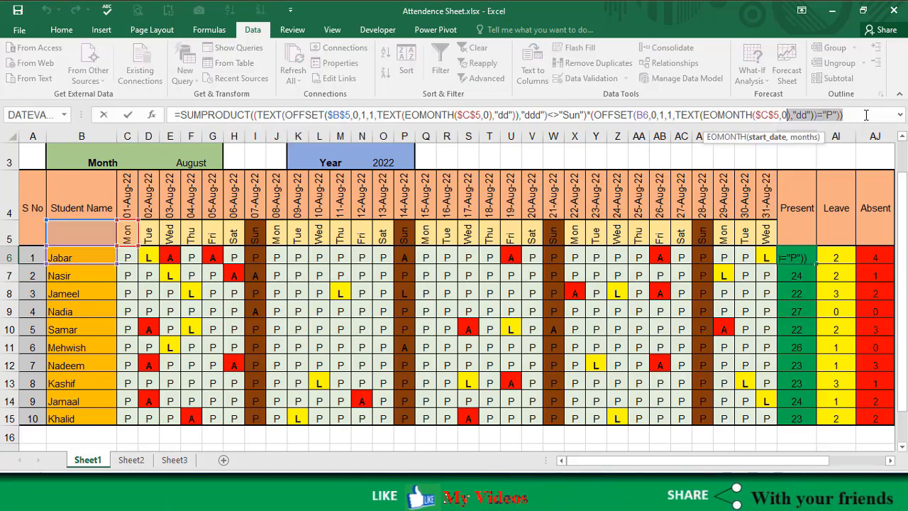
key("shift+Left")
key("shift+Left")
key("shift+Left")
key("shift+Left")
key("shift+Left")
key("shift+Left")
key("shift+Left")
key("shift+Left")
key("shift+Left")
key("shift+Left")
key("shift+Left")
key("shift+Left")
key("shift+Left")
key("shift+Left")
key("shift+Left")
key("shift+Left")
key("shift+Left")
key("shift+Left")
key("shift+Left")
key("shift+Left")
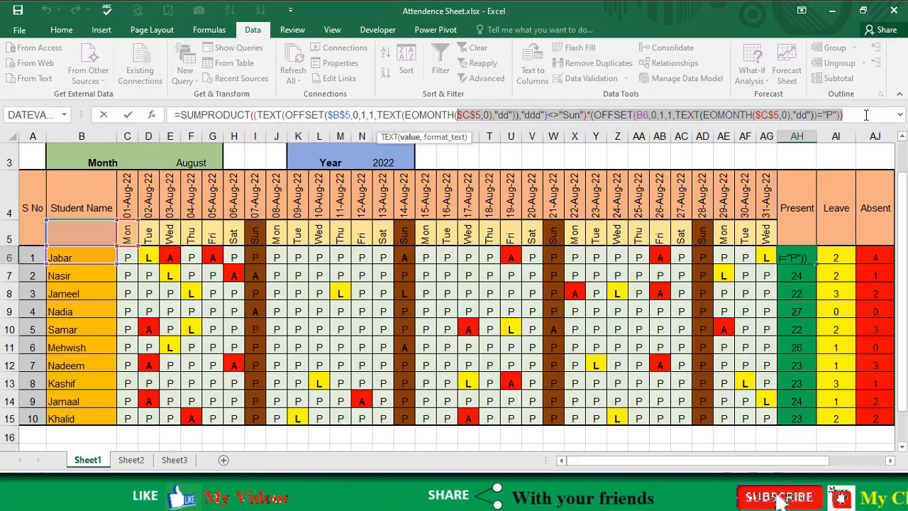
key("shift+Left")
key("shift+Left")
key("shift+Left")
key("shift+Left")
key("shift+Left")
key("shift+Left")
key("shift+Left")
key("shift+Left")
key("shift+Left")
key("shift+Left")
key("shift+Left")
key("shift+Left")
key("shift+Left")
key("shift+Left")
key("shift+Left")
key("shift+Left")
key("shift+Left")
key("shift+Left")
key("shift+Left")
key("shift+Left")
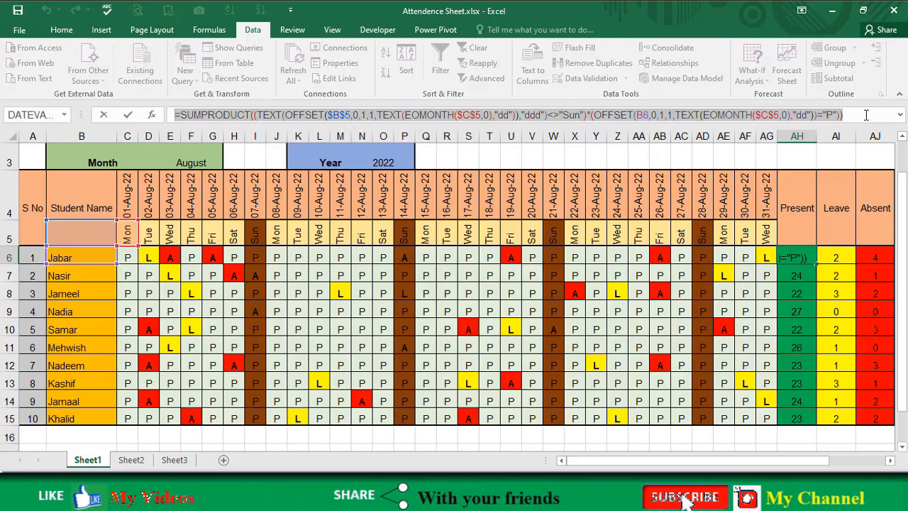
key("shift+Right")
key("ctrl+c")
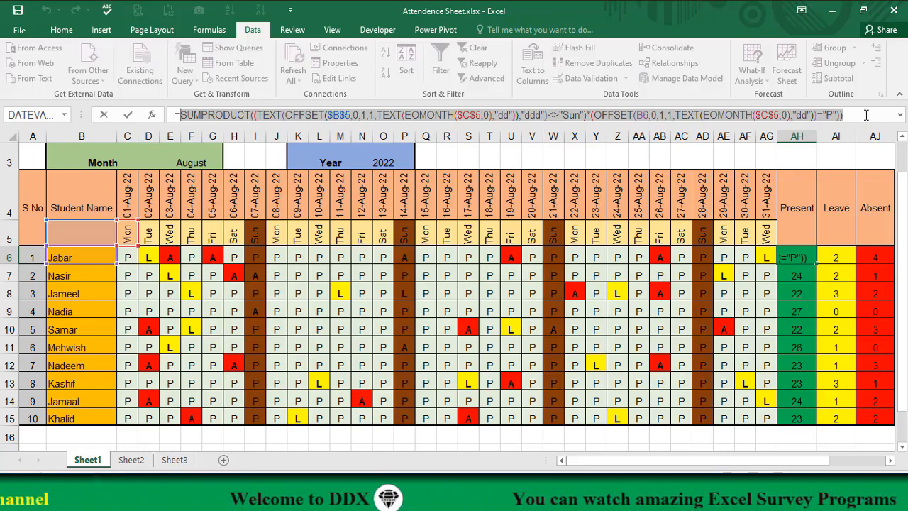
key("Return")
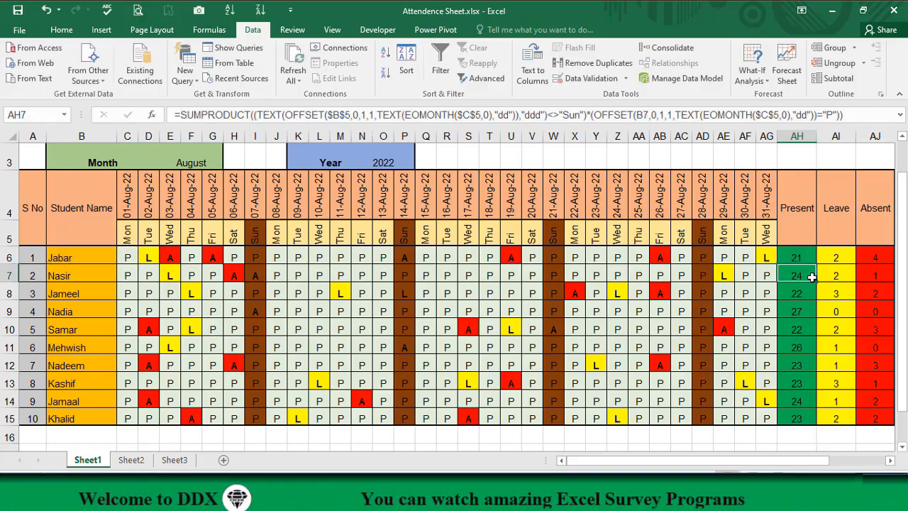
Delete the helper formulas in AH20 and AH19 below the attendance table.
scroll(812, 277, "down", 2)
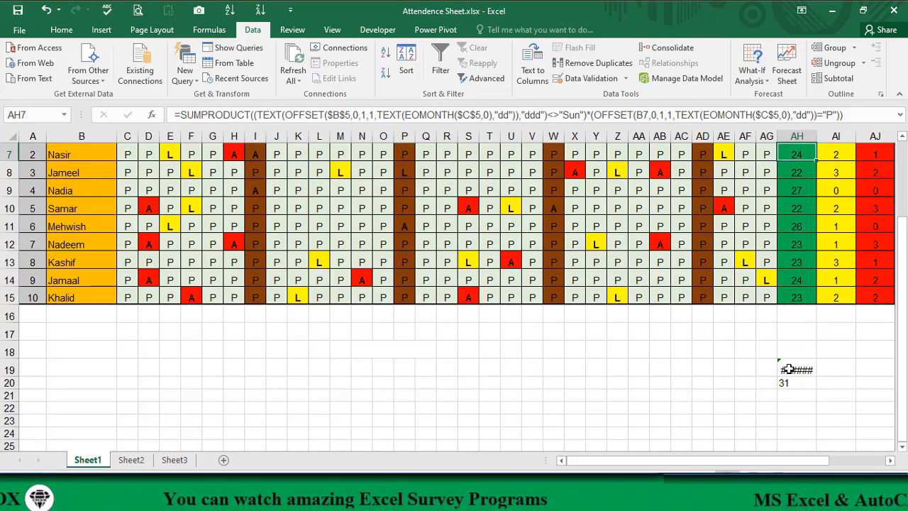
left_click(788, 369)
key("Down")
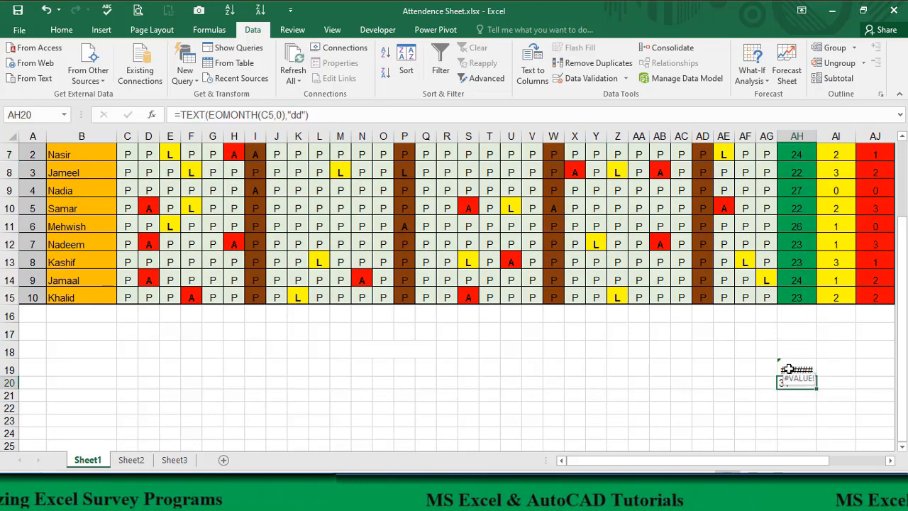
key("Delete")
left_click(788, 369)
key("Delete")
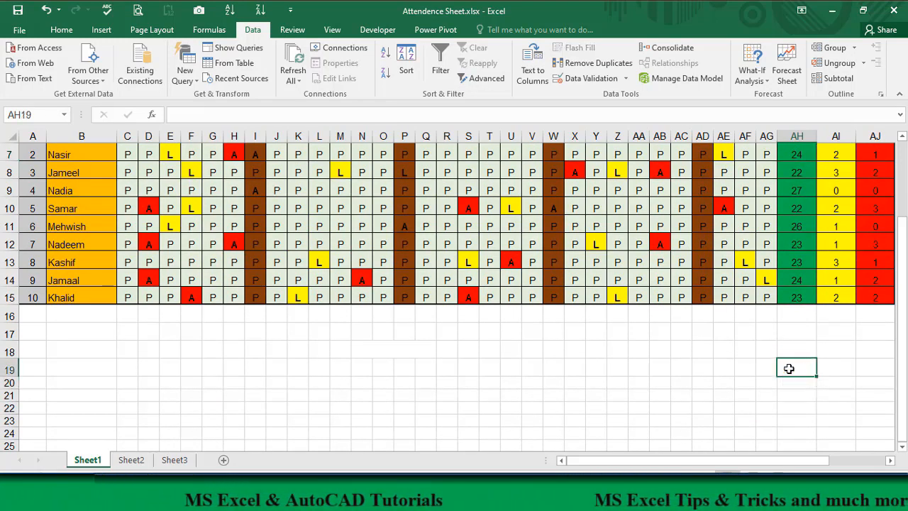
Merge and center the empty range Z18:AH23 below the attendance table.
left_click(610, 351)
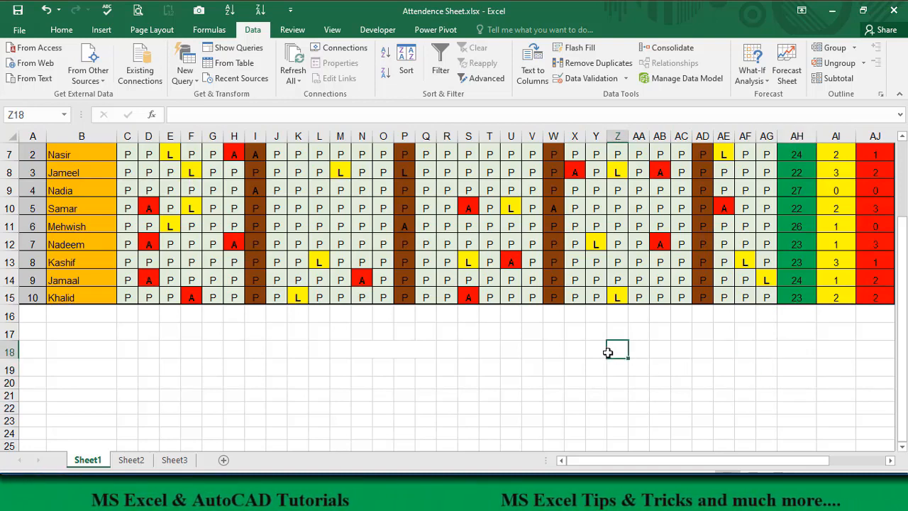
key("shift+Right")
key("shift+Right")
key("shift+Right")
key("shift+Right")
key("shift+Right")
key("shift+Right")
key("shift+Right")
key("shift+Right")
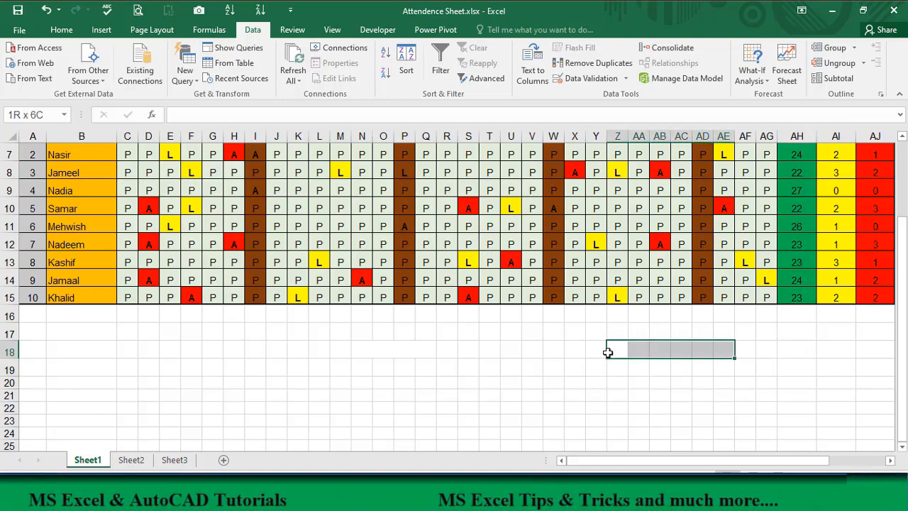
key("shift+Down")
key("shift+Down")
key("shift+Down")
key("shift+Down")
key("shift+Down")
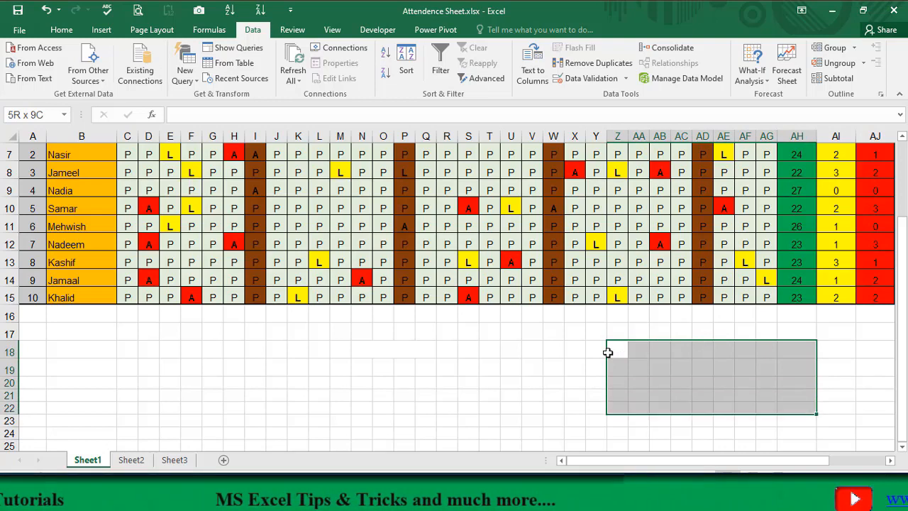
left_click(62, 31)
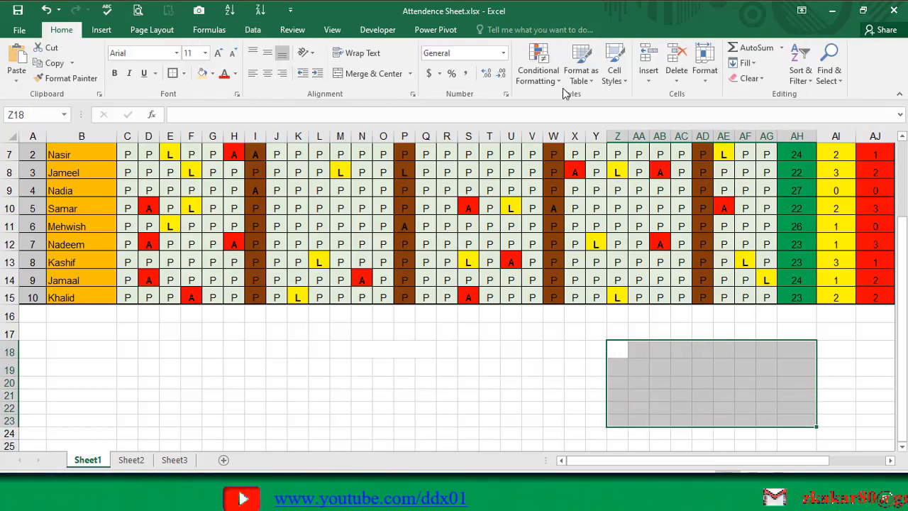
left_click(355, 75)
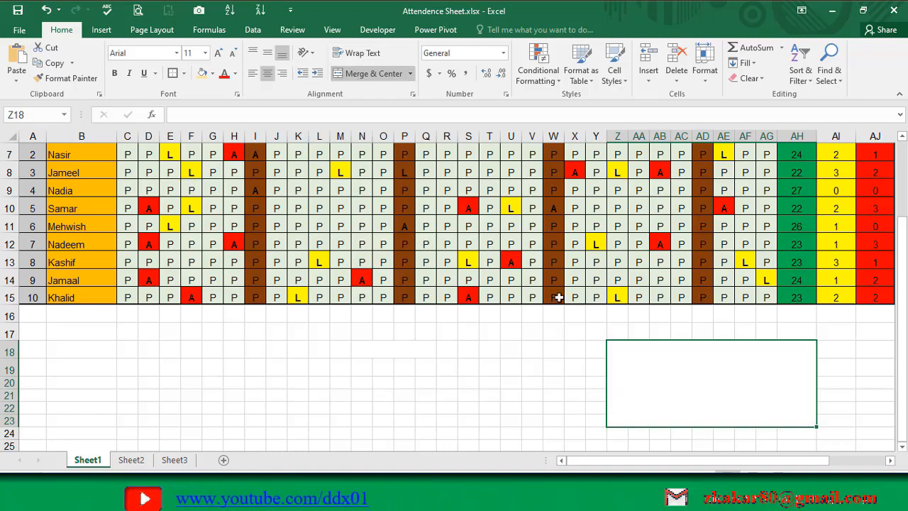
Paste the copied SUMPRODUCT formula as plain text into the merged cell Z18.
double_click(620, 354)
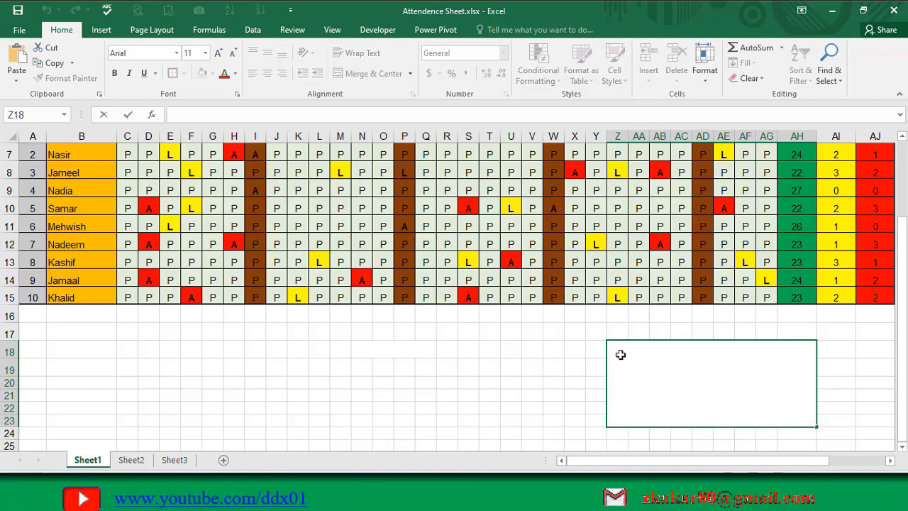
key("ctrl+v")
left_click(467, 362)
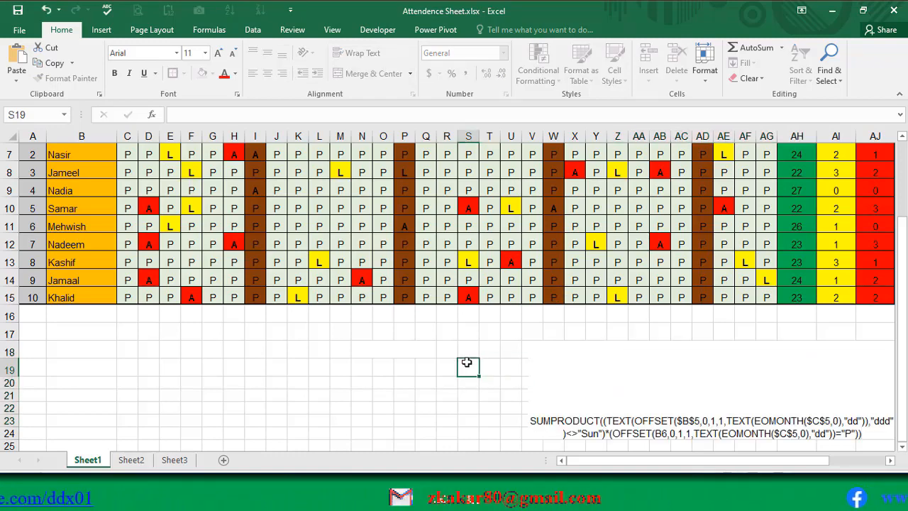
Wrap the formula text in merged cell Z18 and increase its font size to 14.
left_click(644, 385)
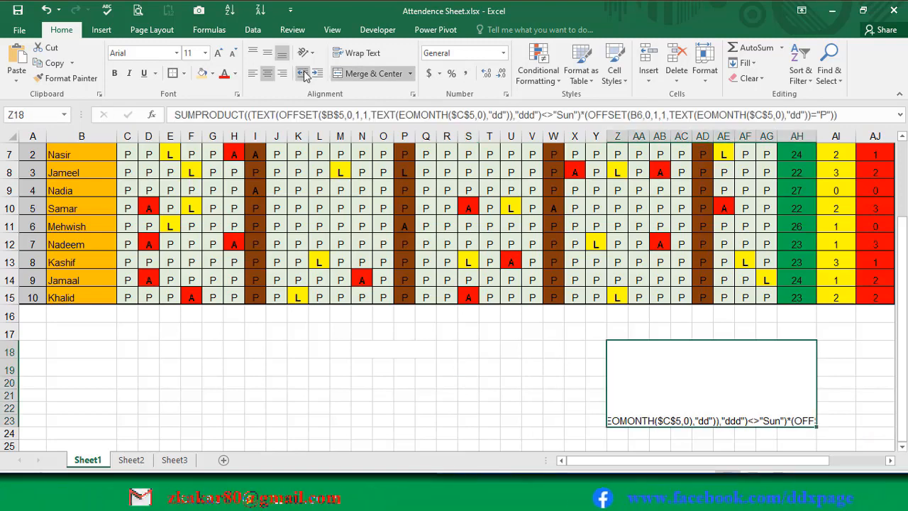
left_click(356, 53)
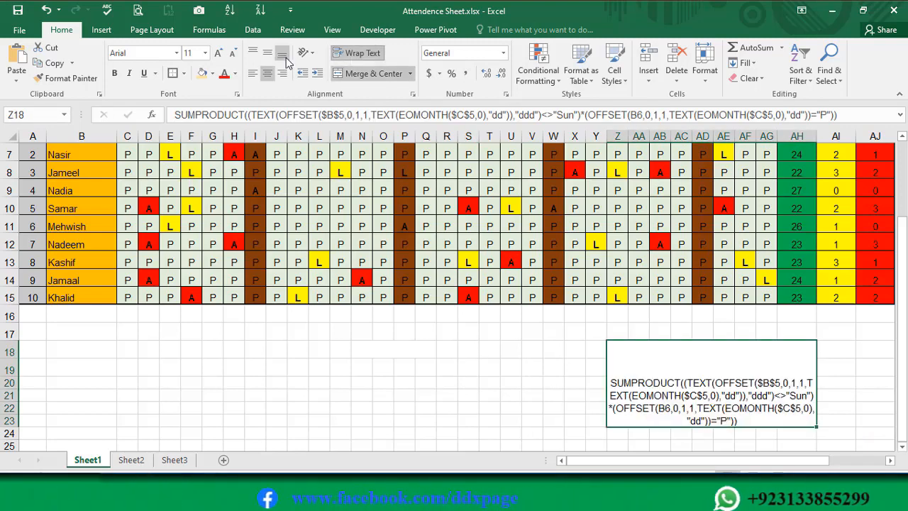
left_click(219, 54)
left_click(219, 53)
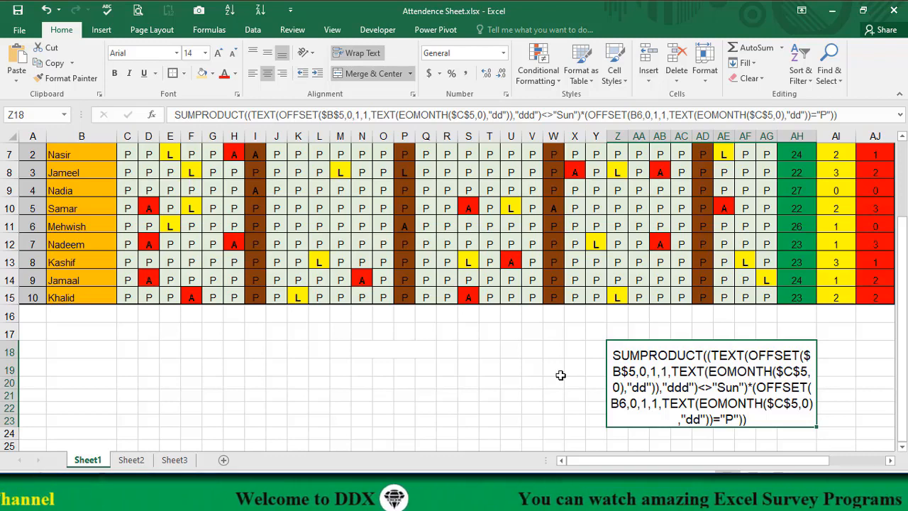
left_click(561, 375)
scroll(593, 296, "up", 2)
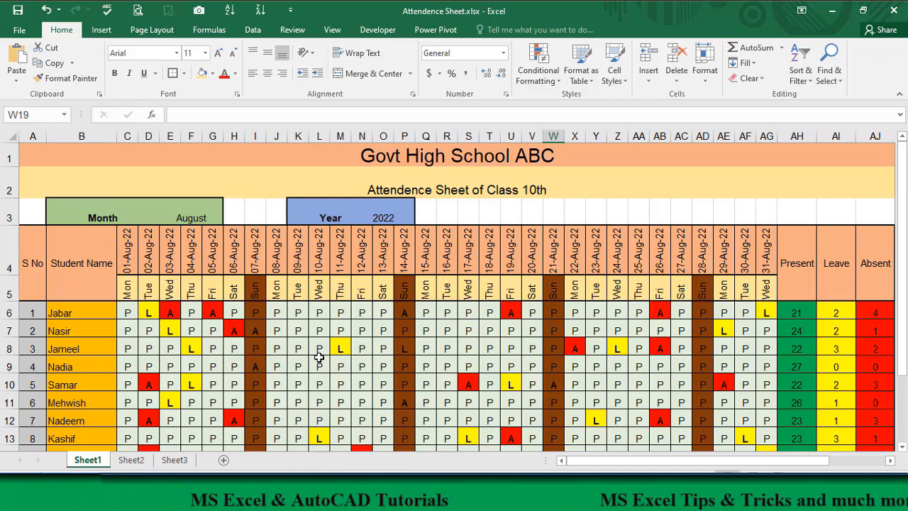
scroll(319, 357, "up", 2)
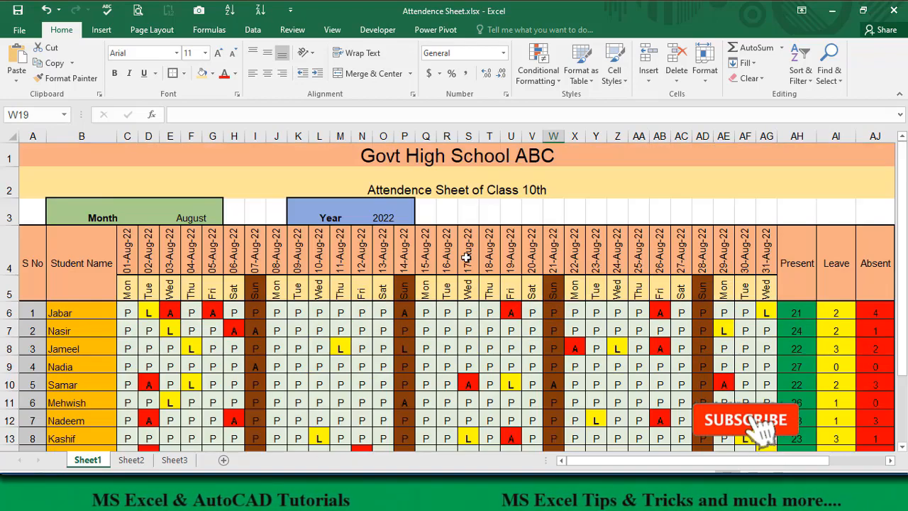